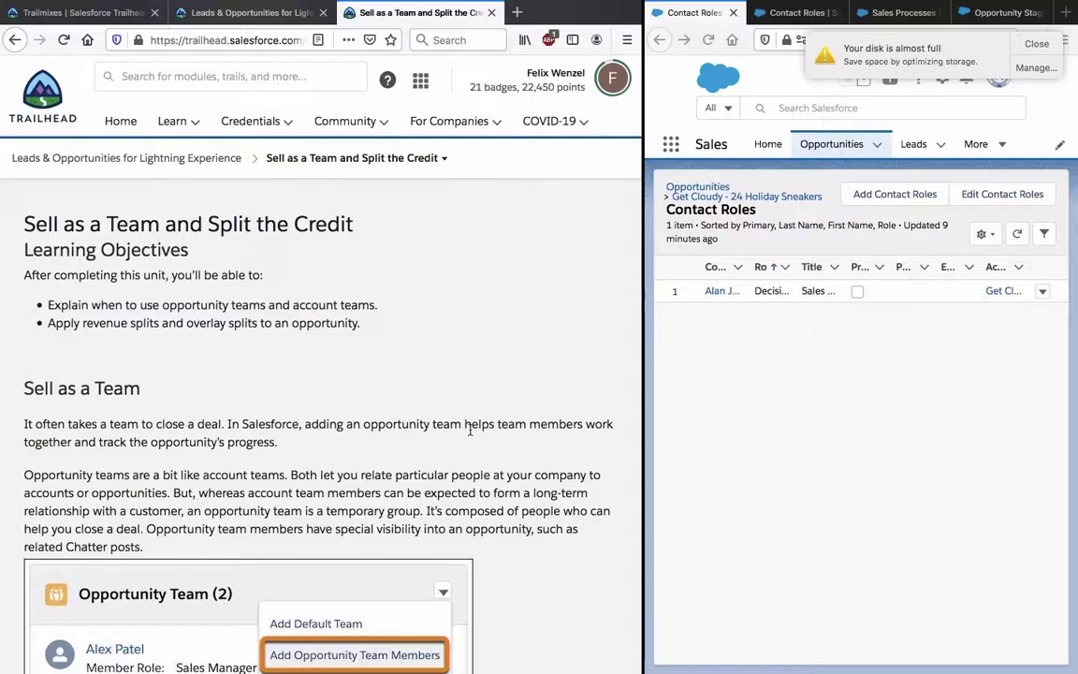
Step: Read through the Trailhead unit, briefly highlighting the sentence about adding a team member
scroll(469, 431, down, 4)
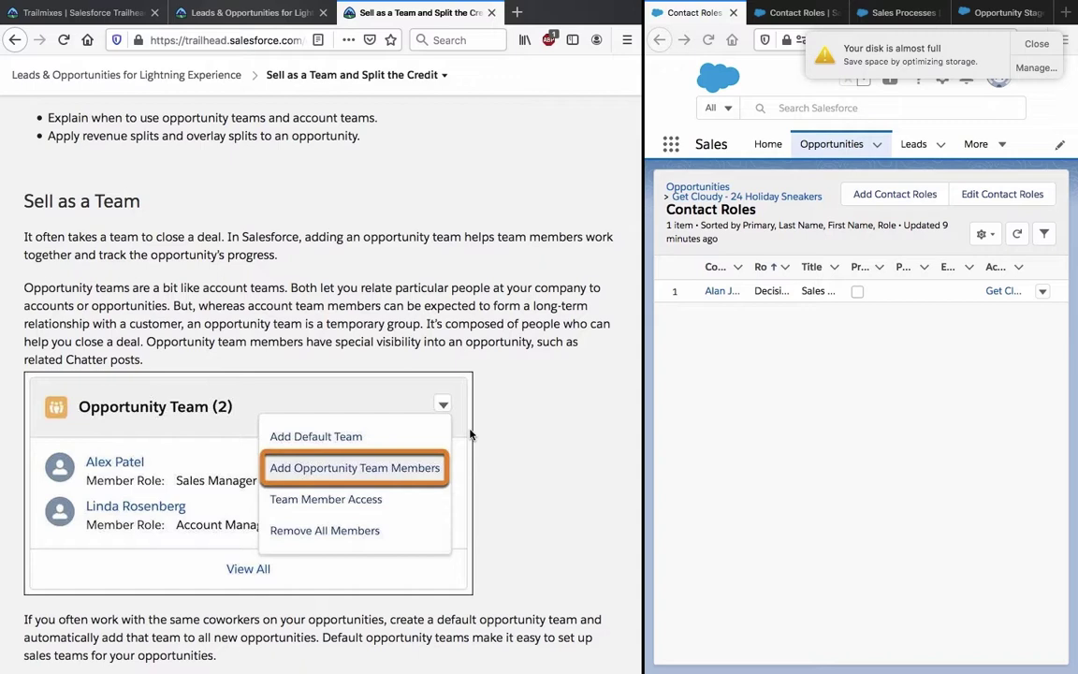
scroll(470, 433, down, 1)
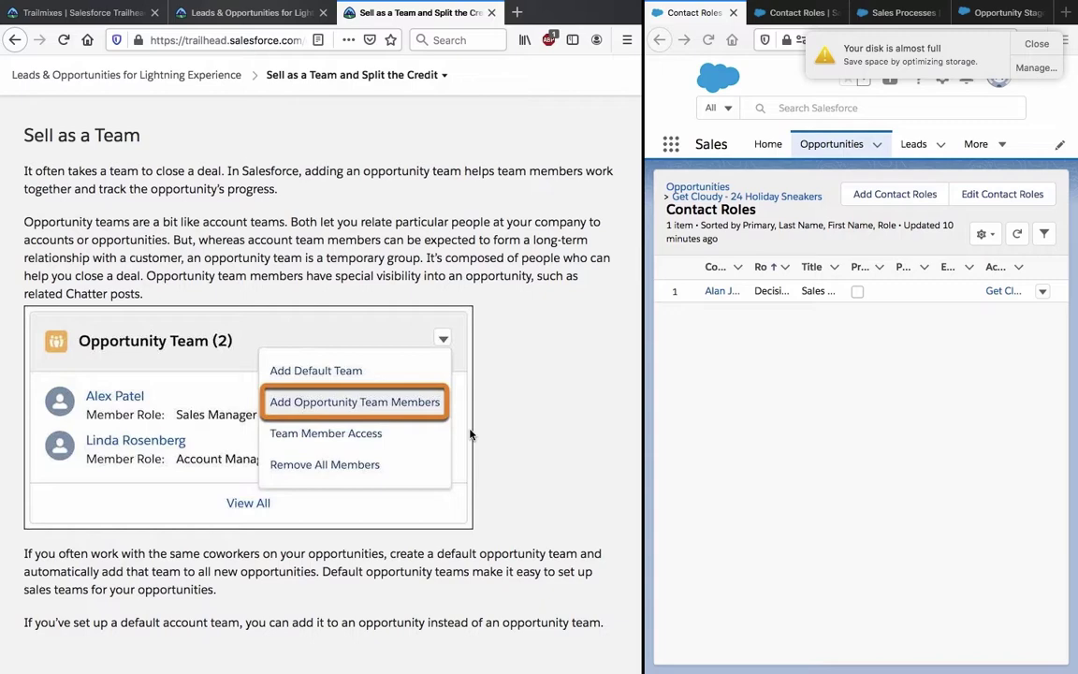
scroll(470, 434, down, 5)
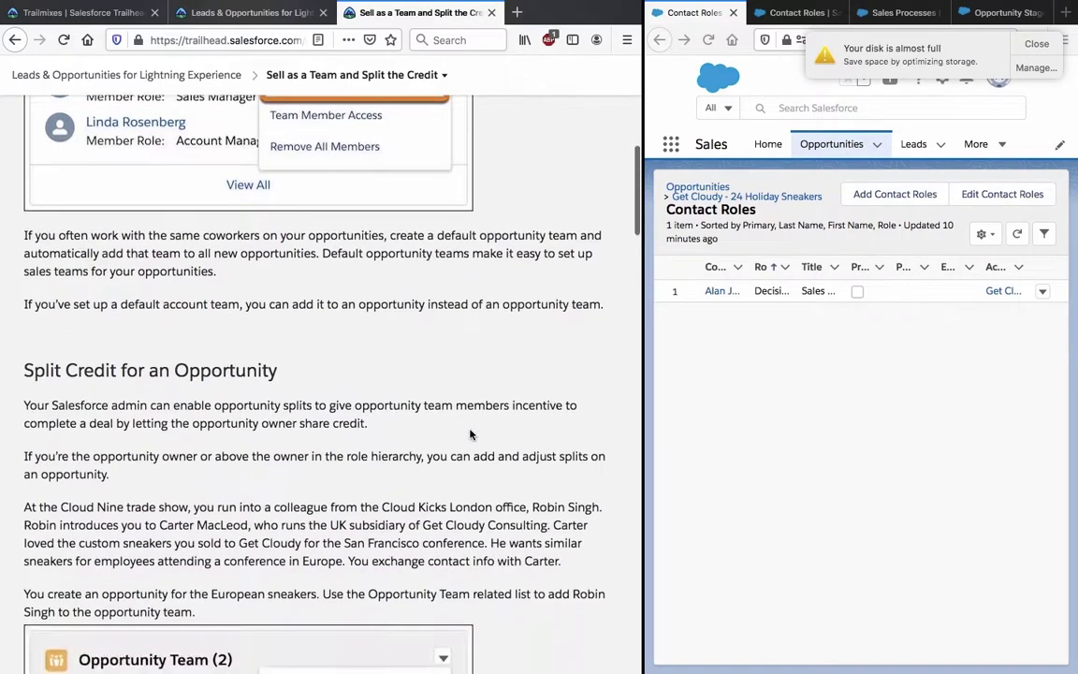
scroll(470, 433, up, 1)
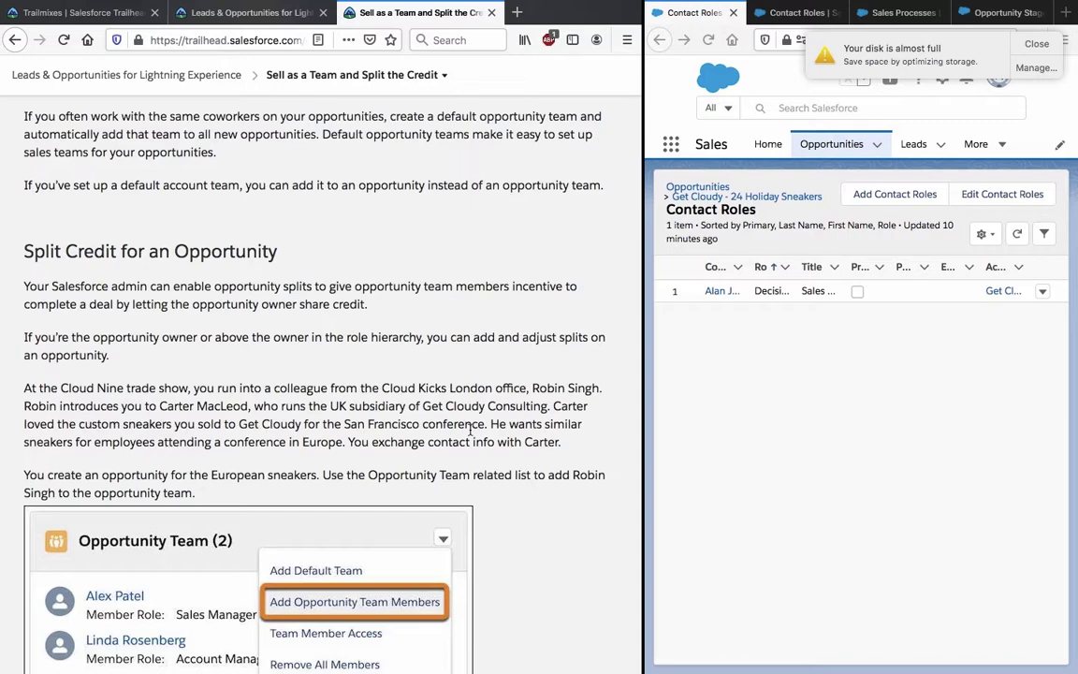
scroll(470, 430, down, 3)
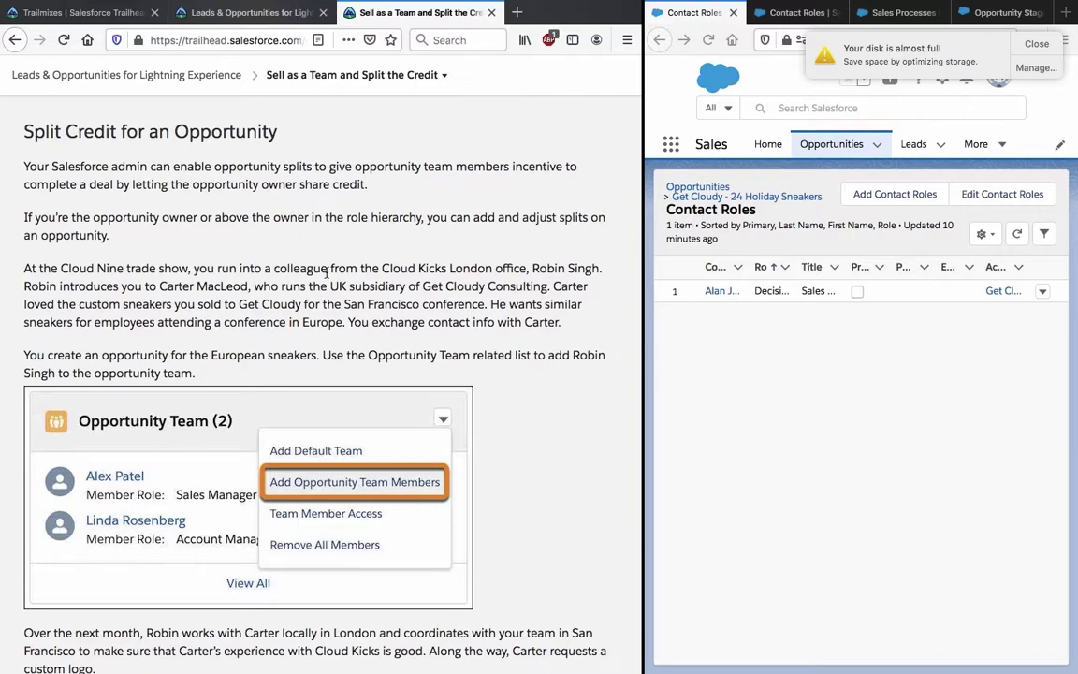
scroll(326, 272, down, 1)
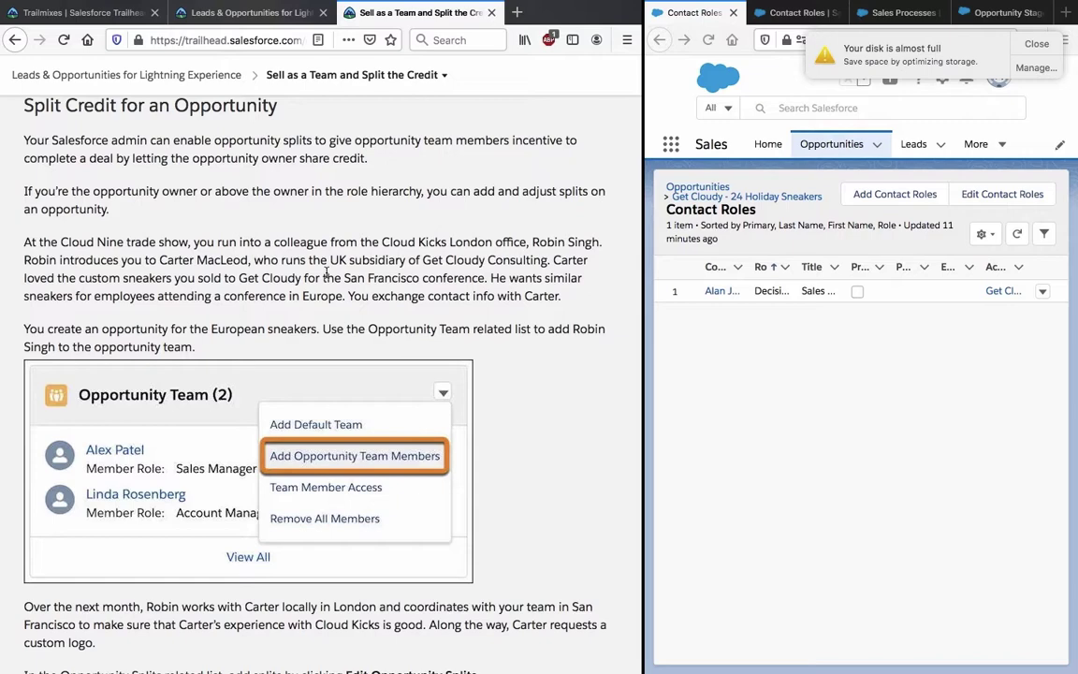
scroll(326, 272, down, 2)
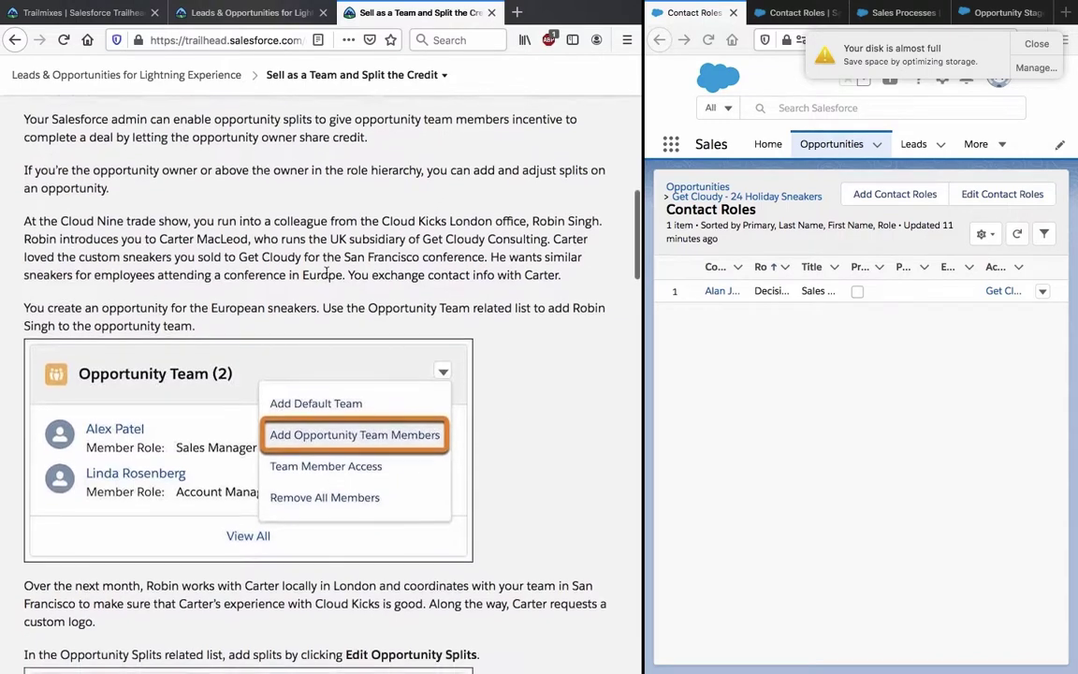
scroll(326, 272, down, 1)
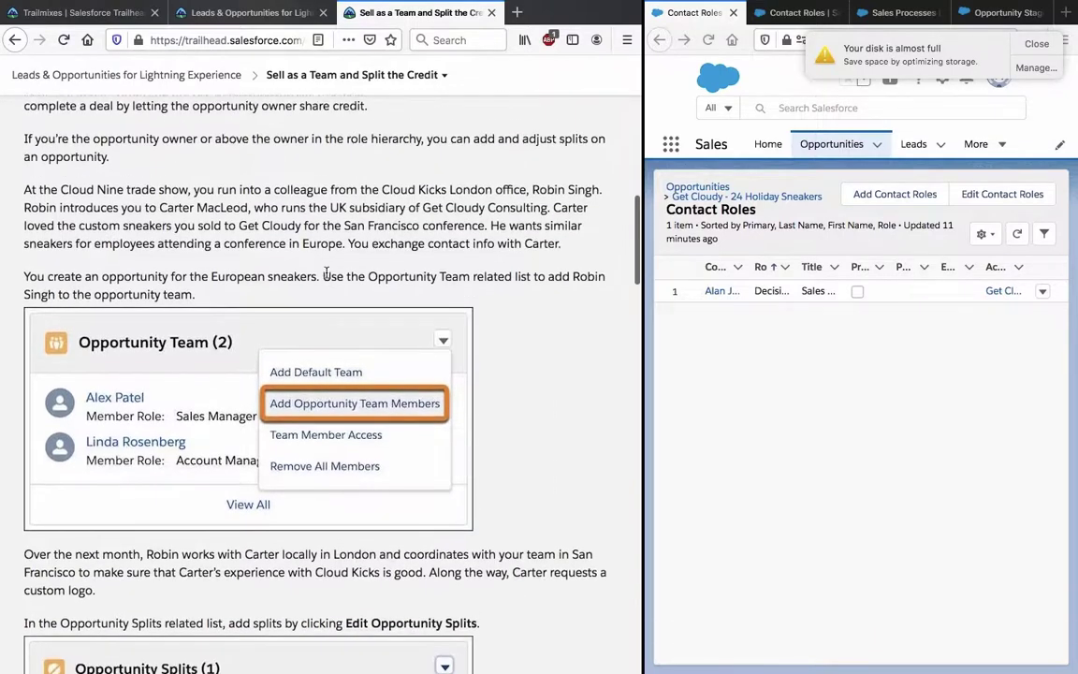
triple_click(327, 272)
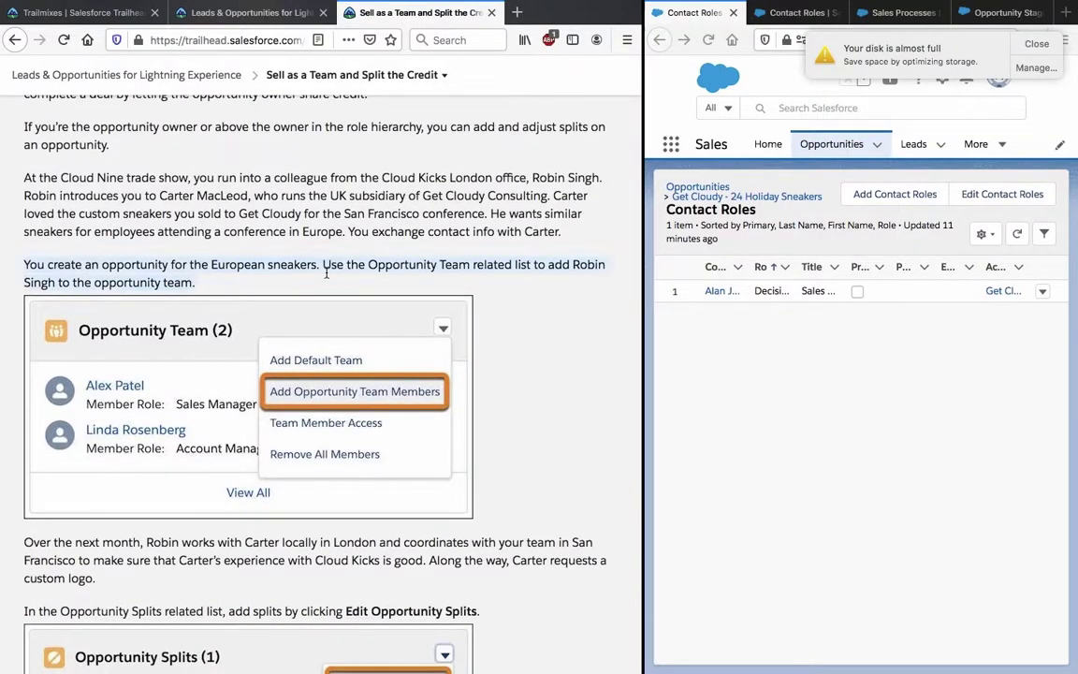
click(326, 273)
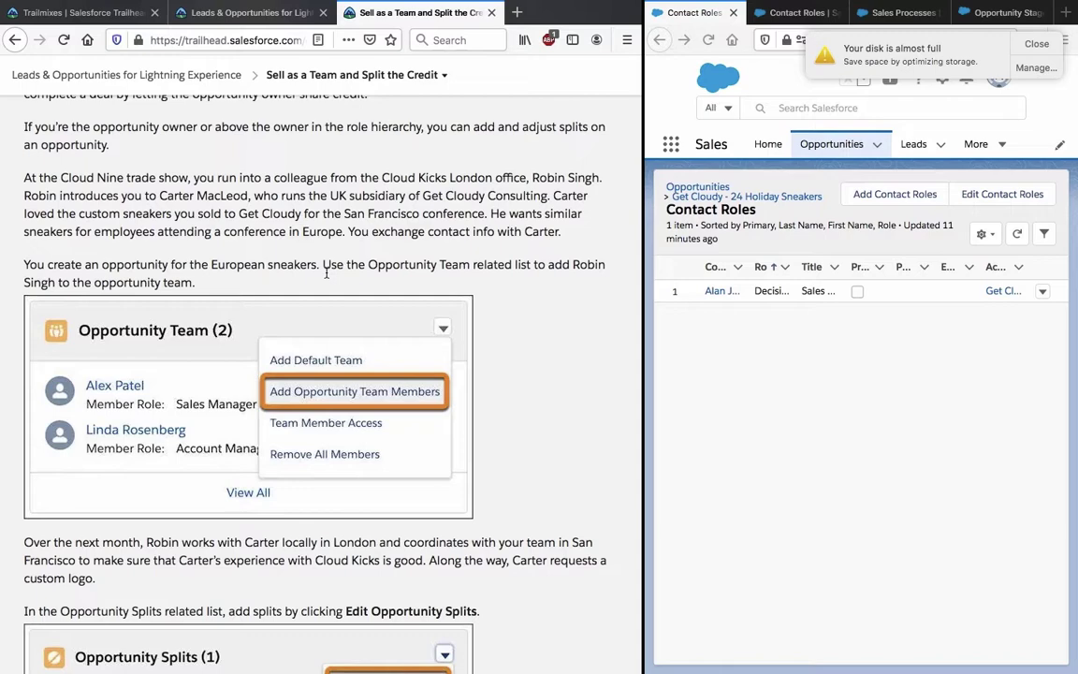
scroll(326, 273, down, 1)
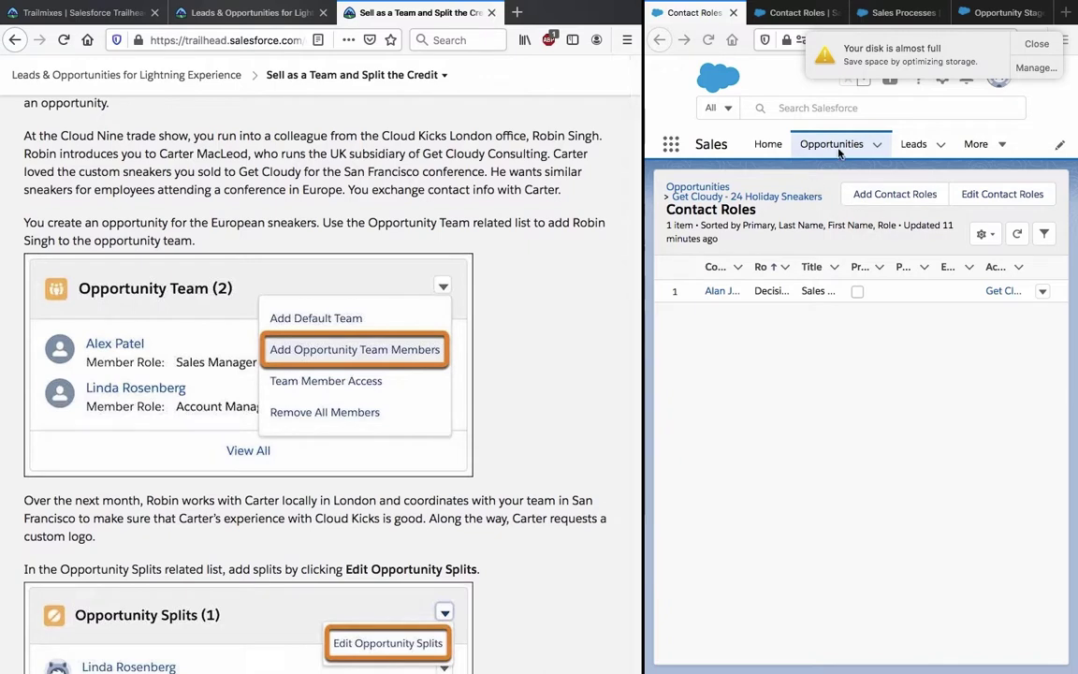
Step: Return to the Get Cloudy - 24 Holiday Sneakers opportunity record and scroll through it
click(770, 197)
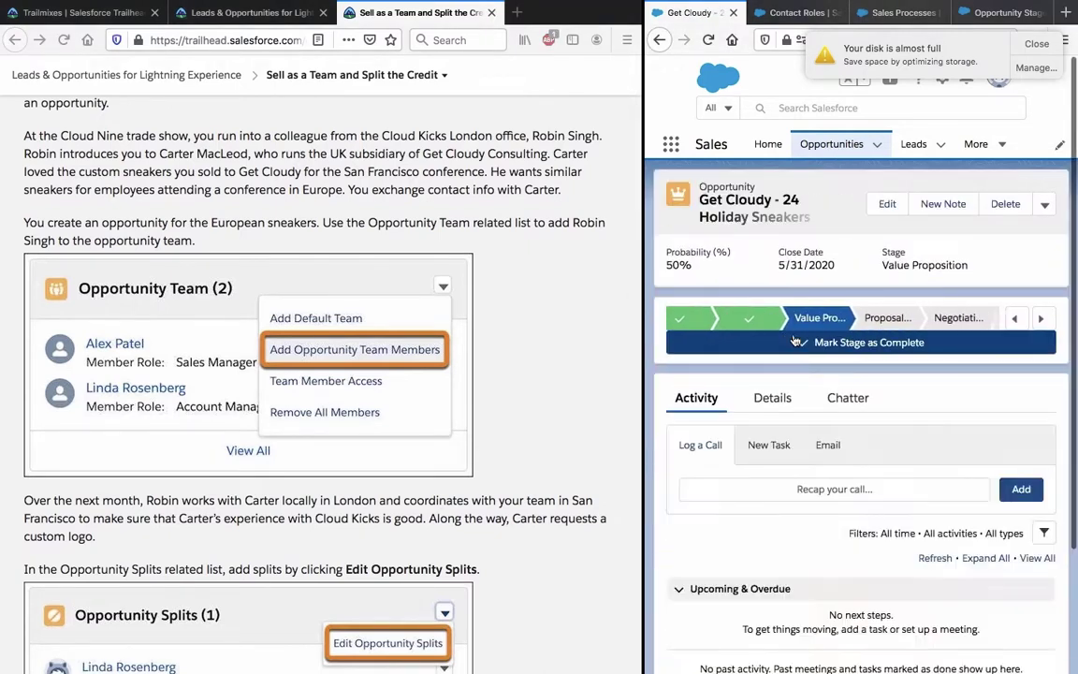
scroll(845, 452, down, 3)
scroll(845, 452, down, 3)
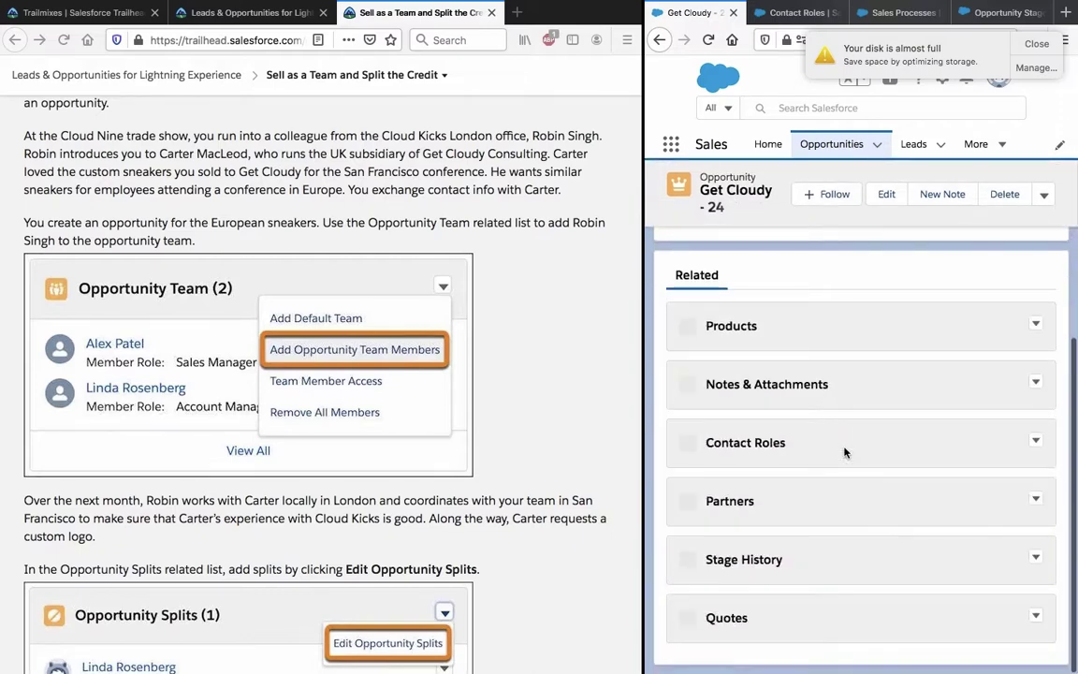
scroll(845, 452, down, 3)
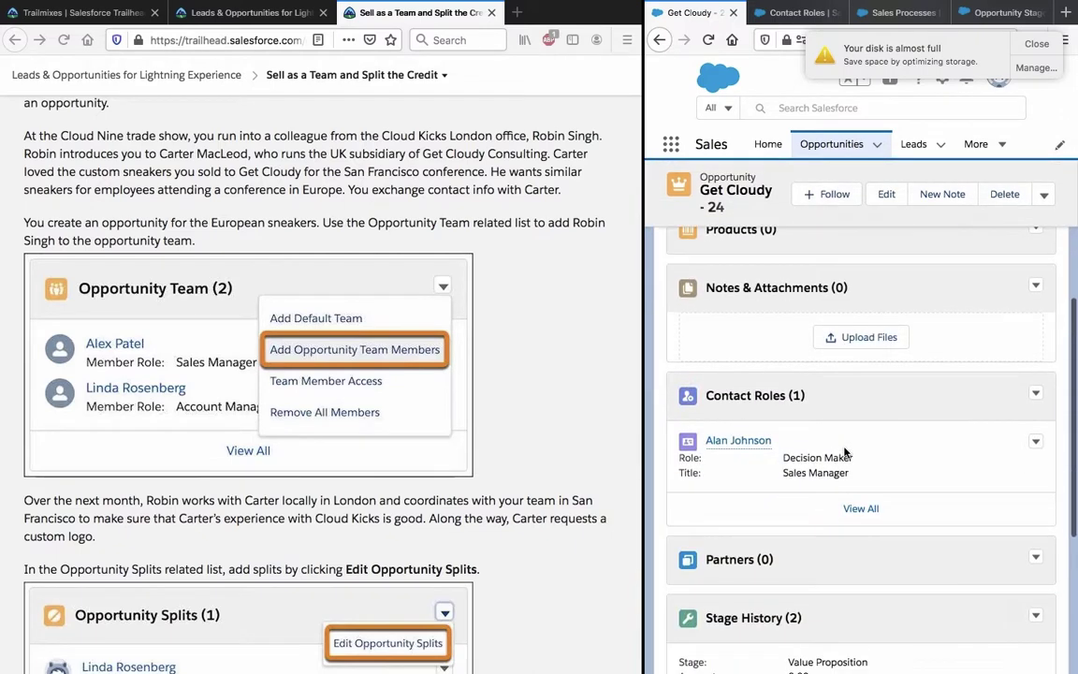
scroll(844, 451, up, 4)
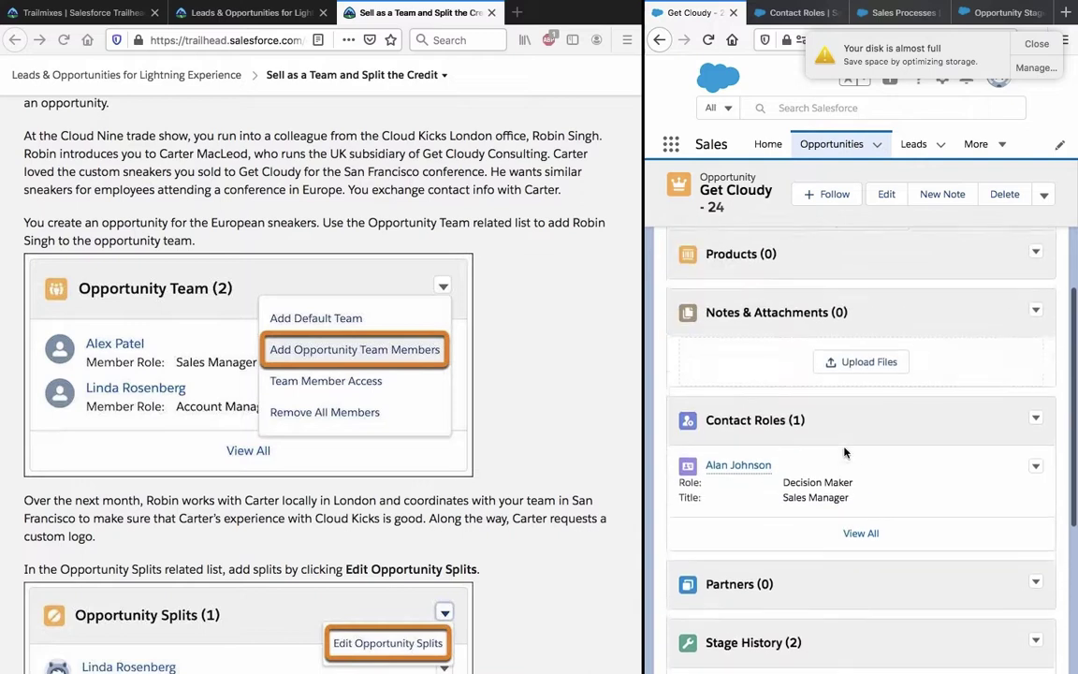
scroll(845, 452, up, 1)
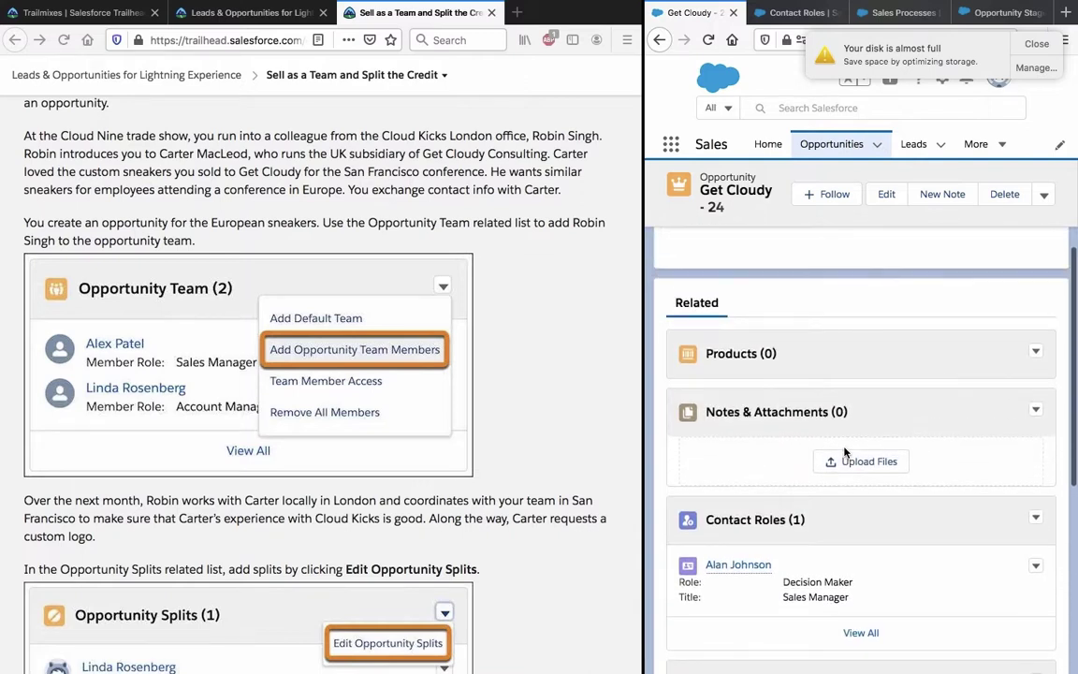
scroll(845, 452, up, 1)
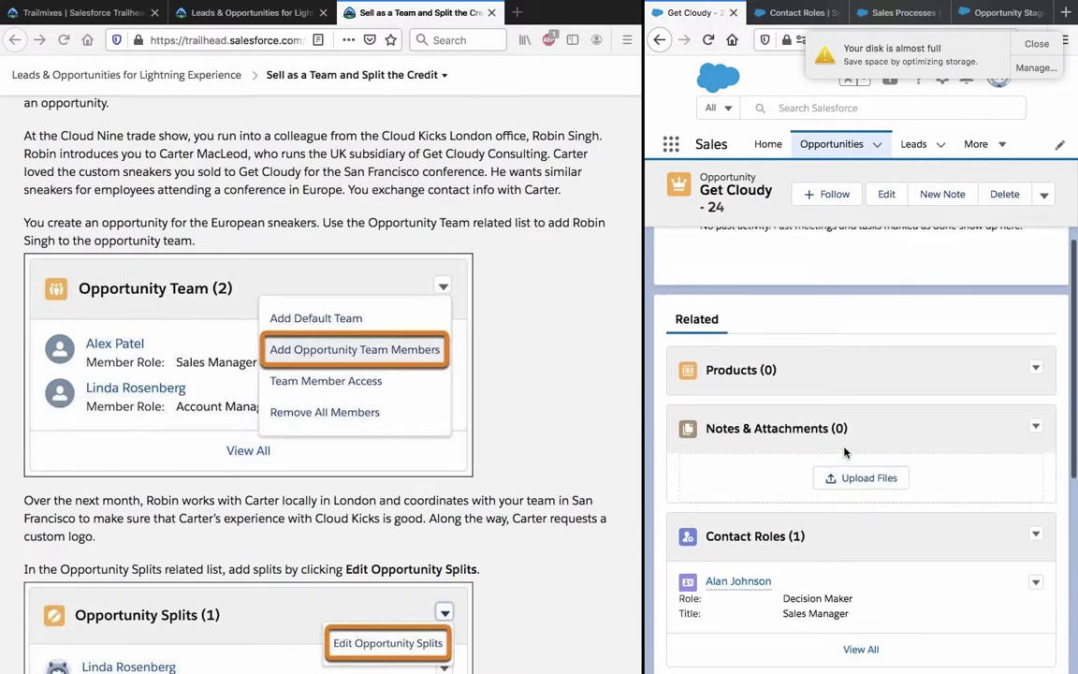
scroll(437, 366, up, 1)
scroll(436, 365, up, 2)
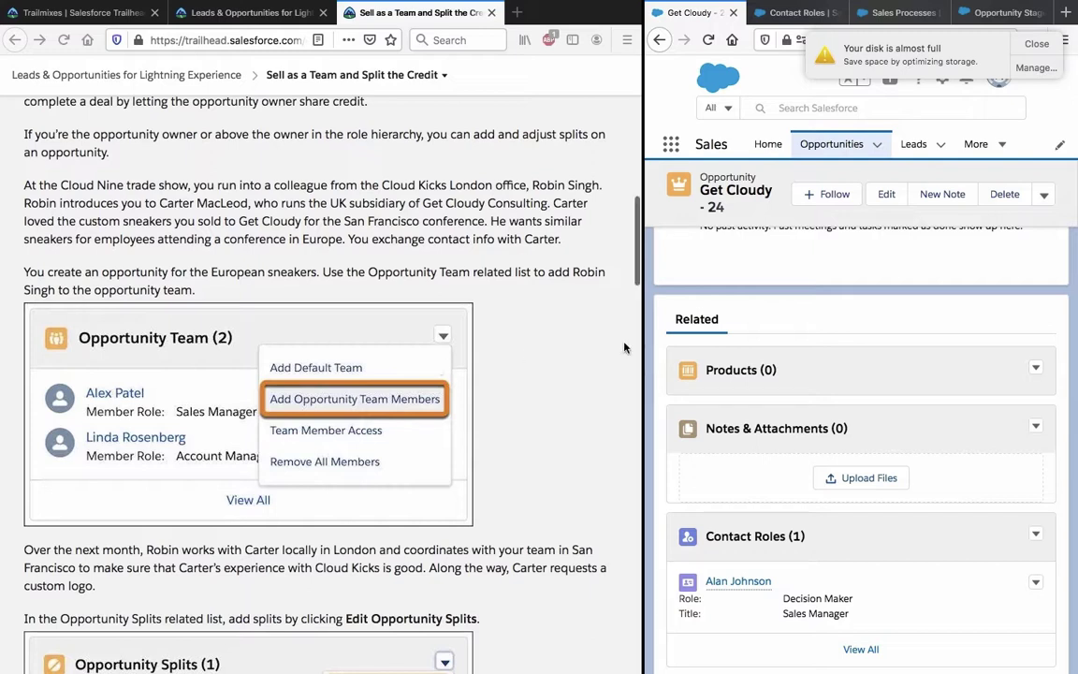
scroll(809, 368, up, 2)
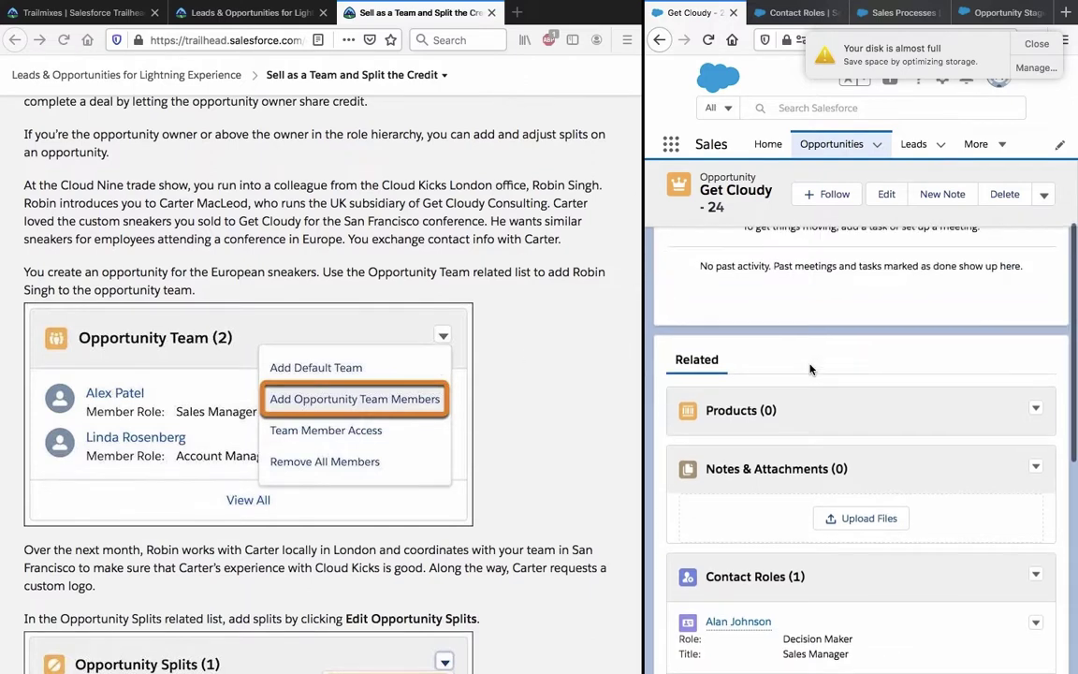
Step: Check the opportunity's extra actions dropdown and dismiss it without choosing one
click(1041, 196)
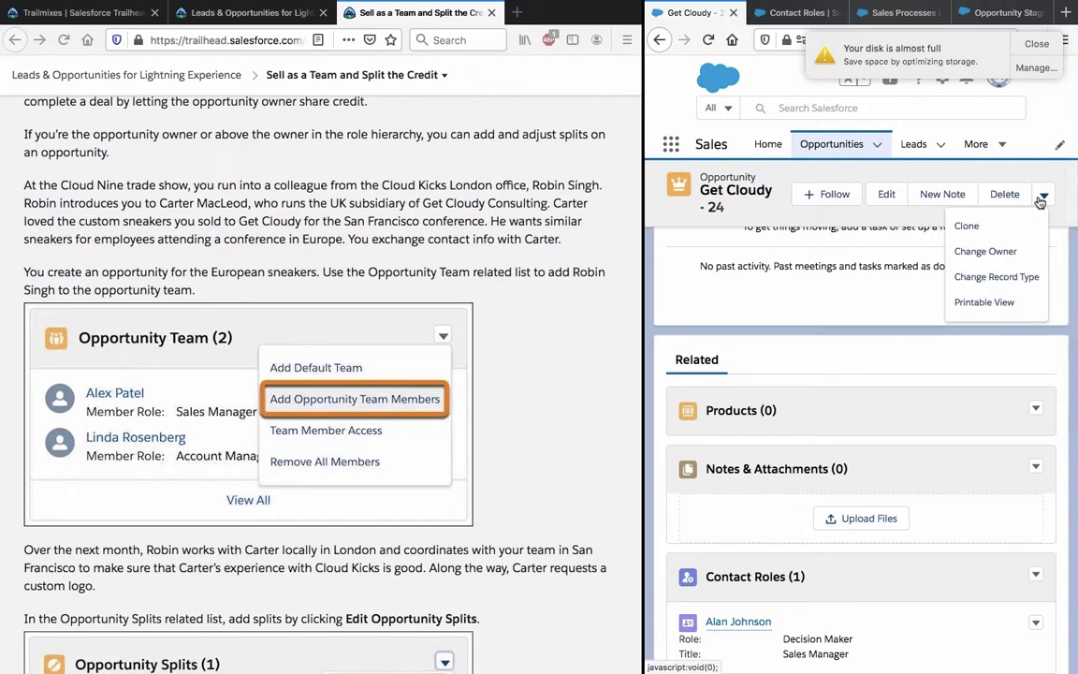
click(927, 371)
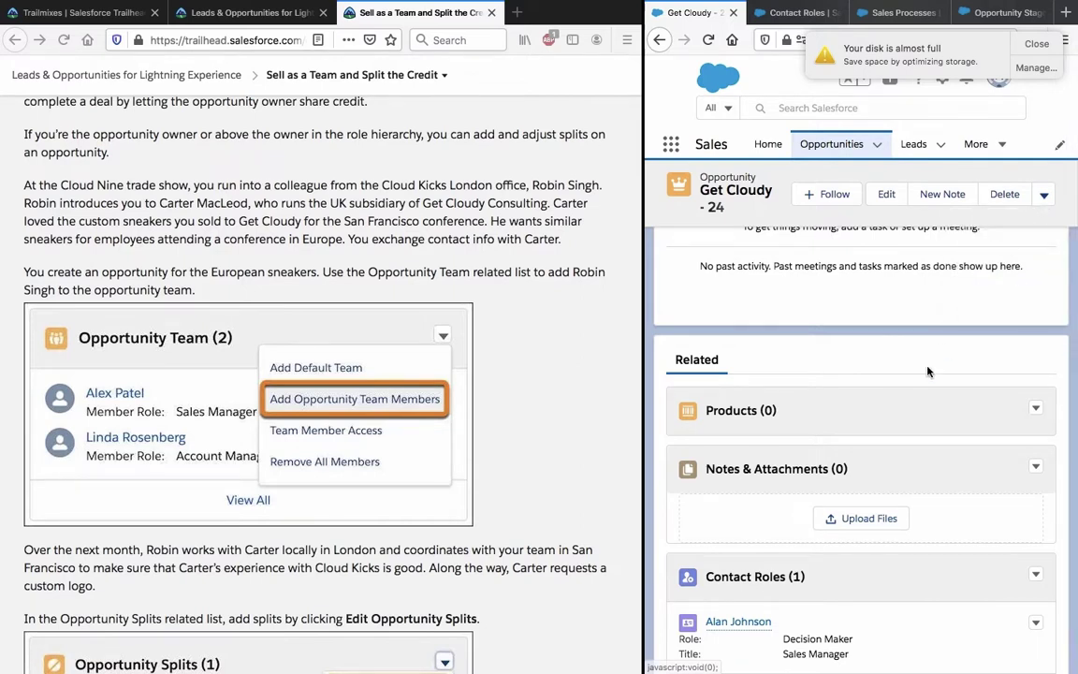
scroll(813, 387, down, 3)
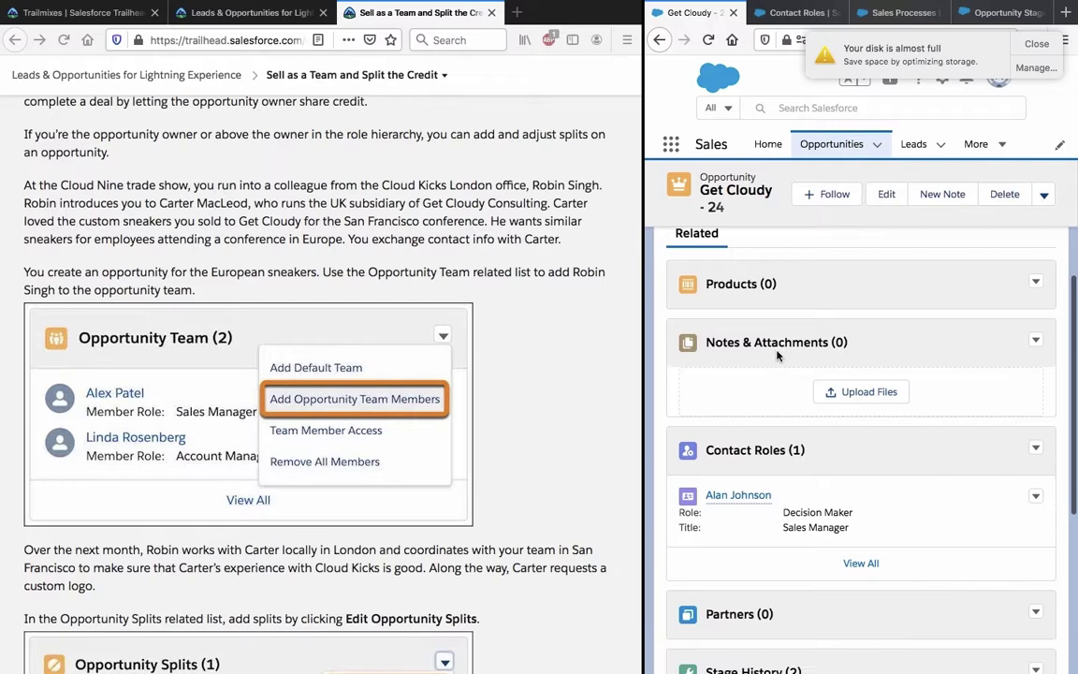
scroll(748, 281, down, 2)
scroll(748, 285, up, 10)
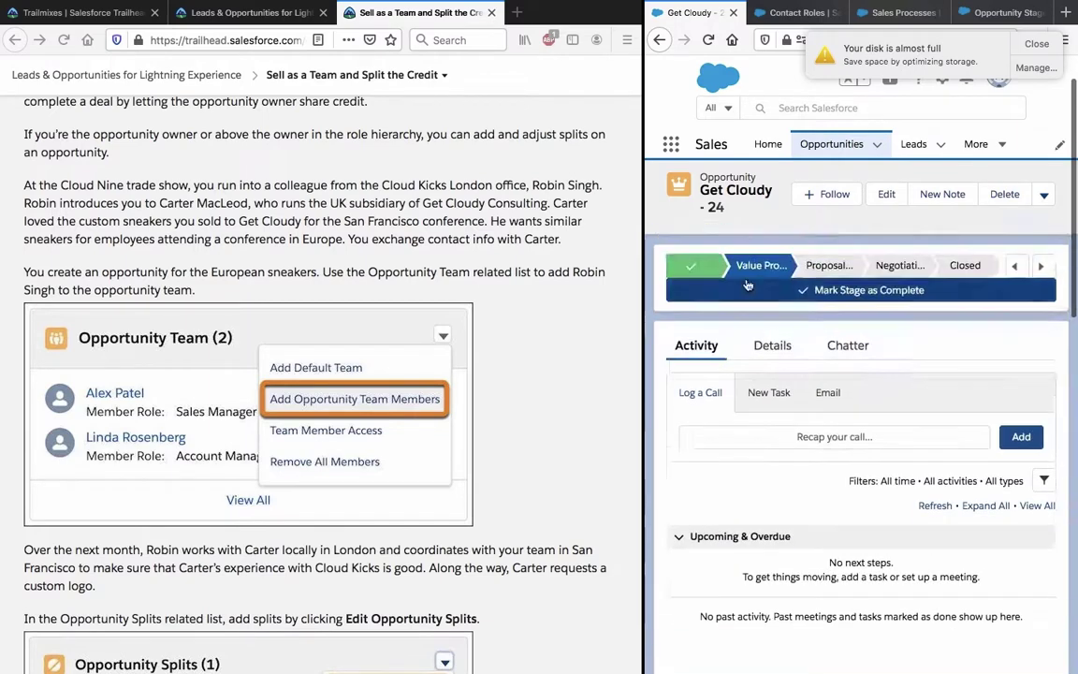
scroll(747, 286, up, 1)
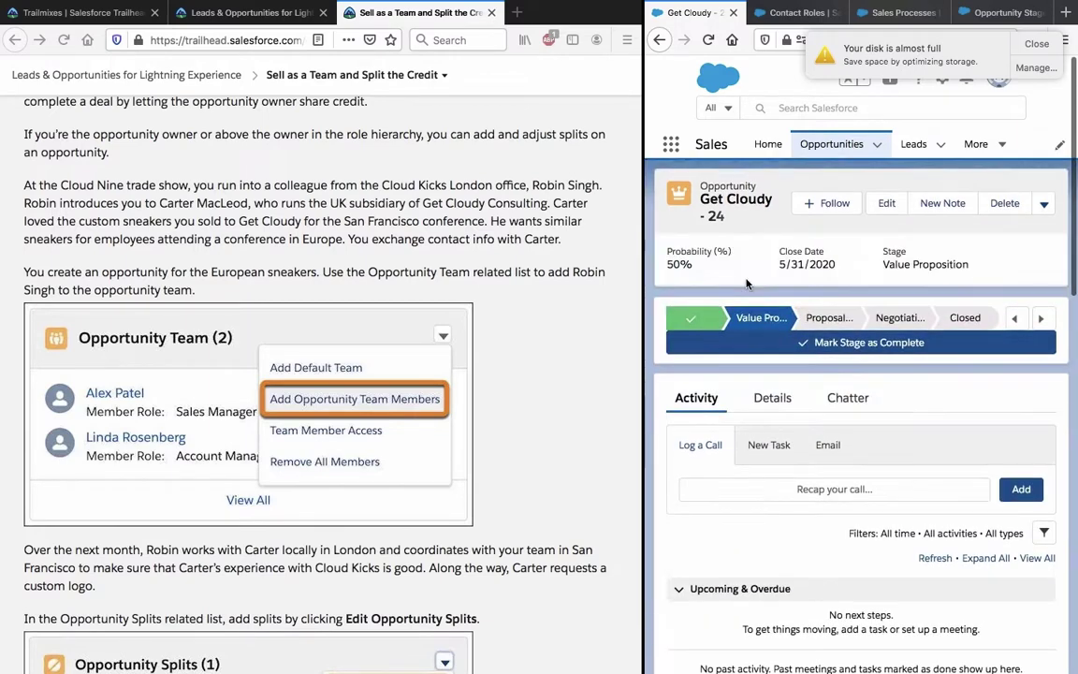
Step: Show the opportunity's Details tab and scan its fields
click(754, 403)
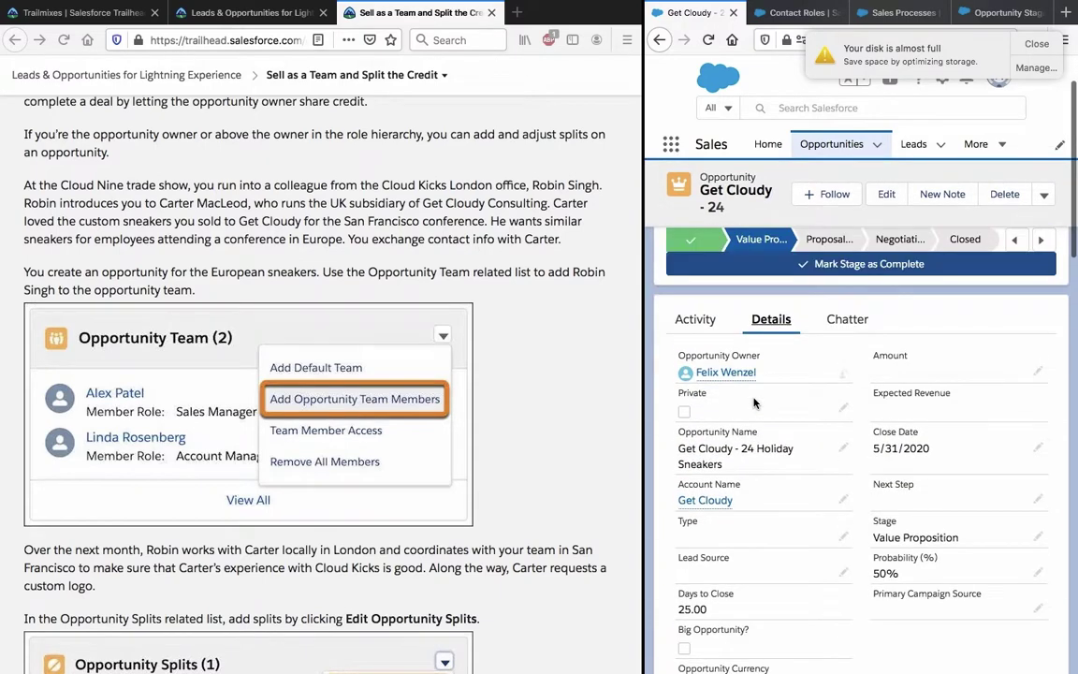
scroll(755, 403, down, 15)
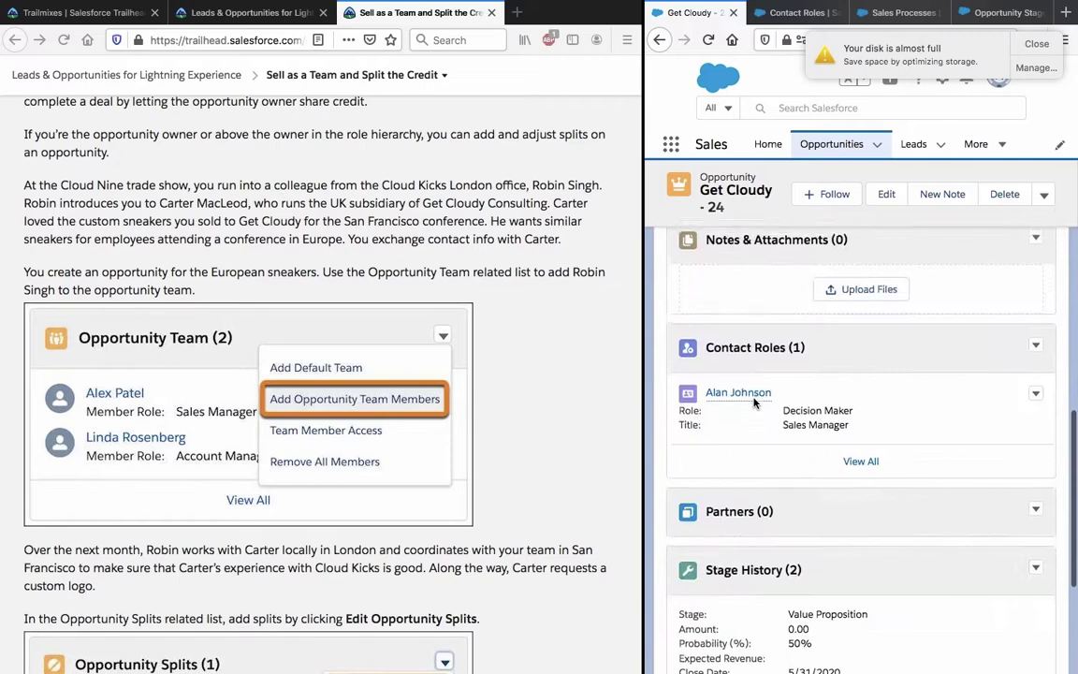
scroll(755, 403, up, 2)
scroll(755, 403, down, 4)
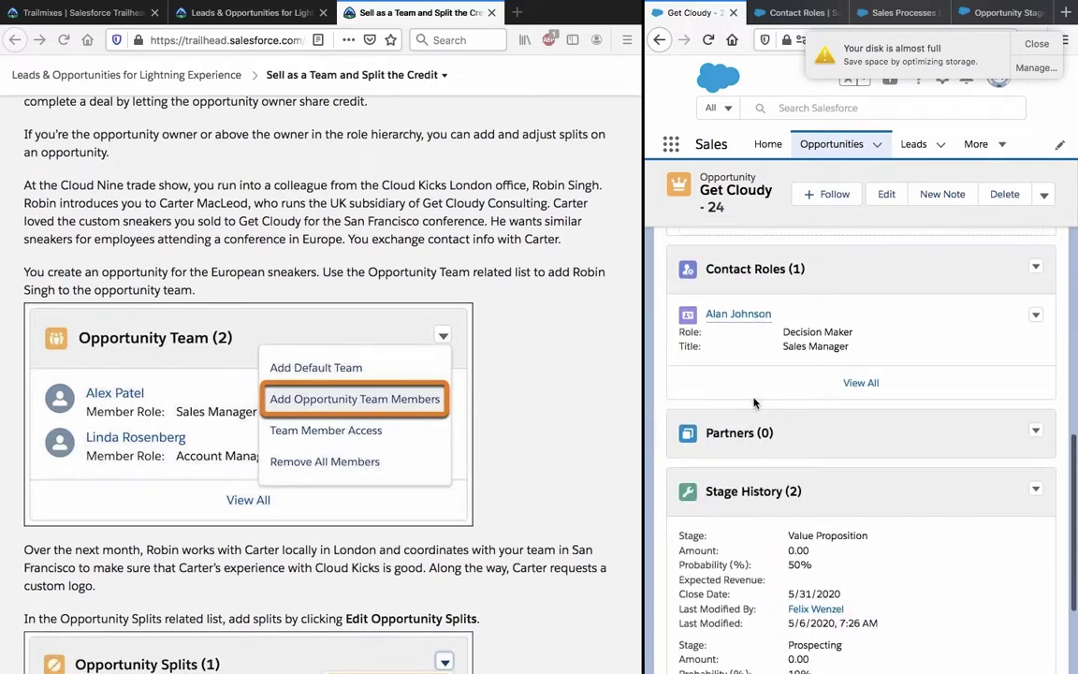
scroll(755, 403, up, 1)
scroll(755, 403, down, 4)
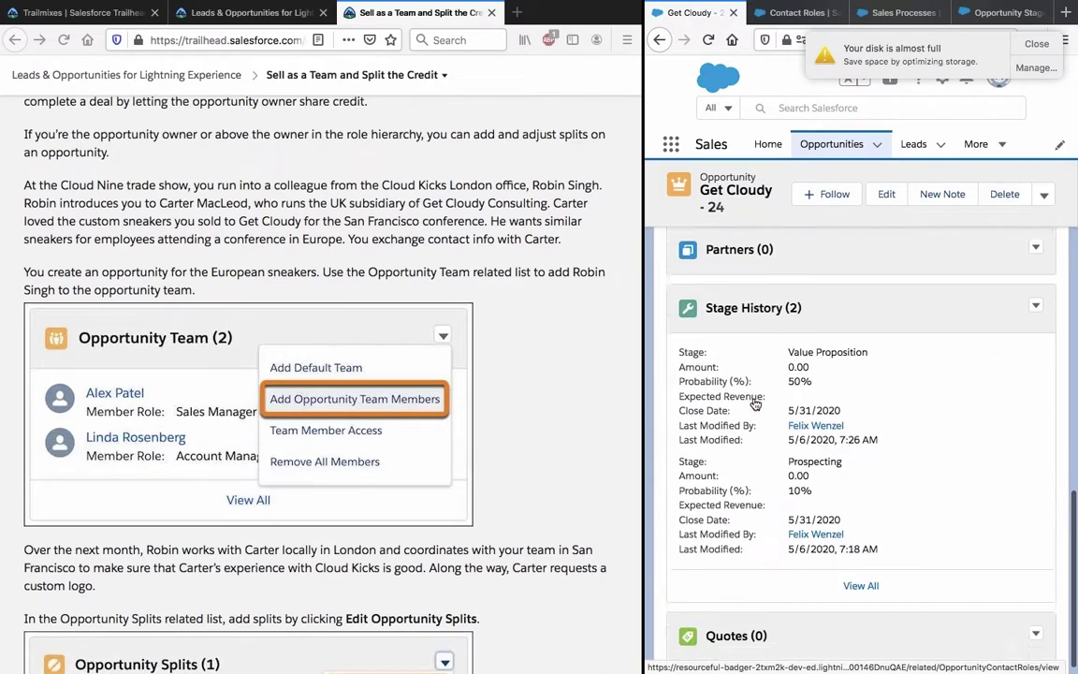
scroll(755, 403, up, 6)
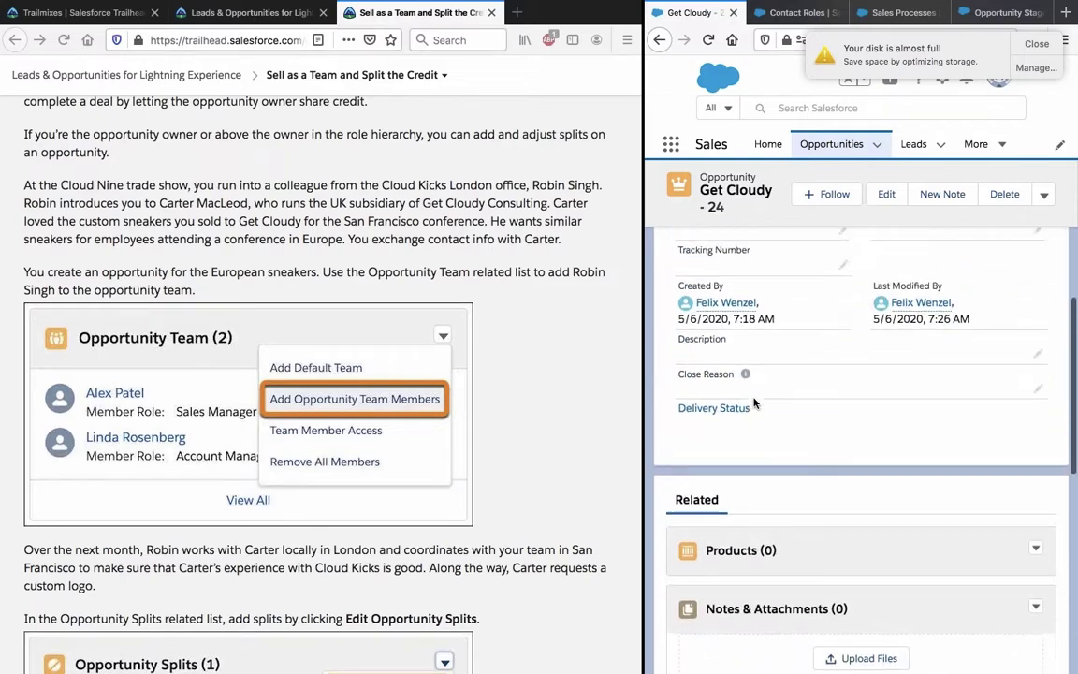
scroll(755, 404, up, 4)
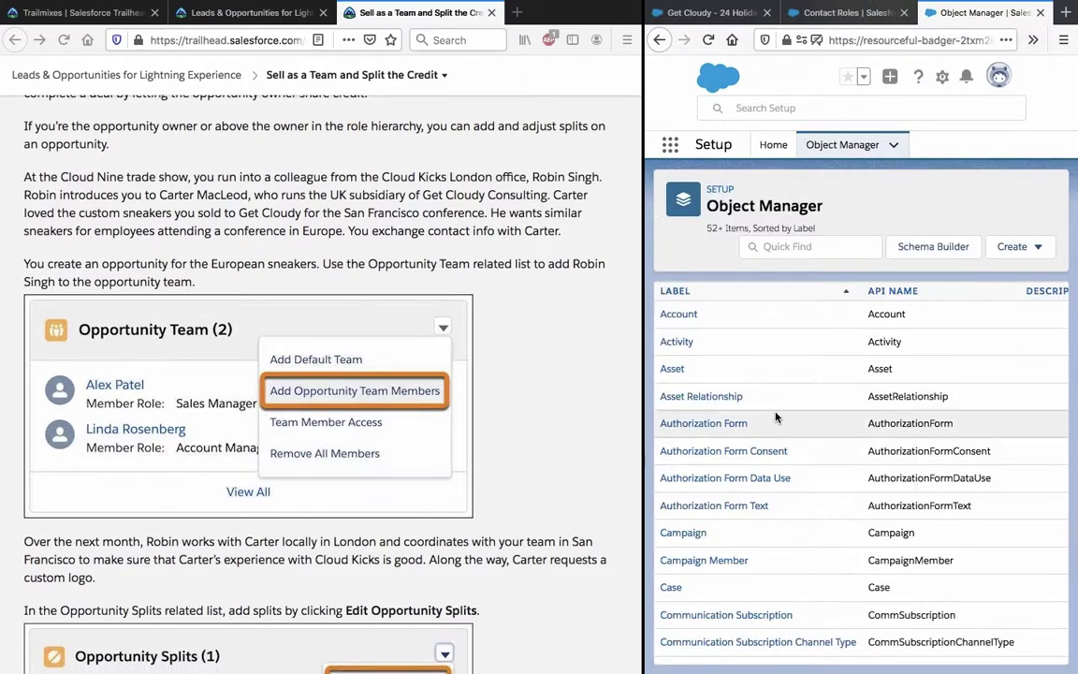
Step: Find Opportunity in the Object Manager list and open its Details page
scroll(777, 412, down, 4)
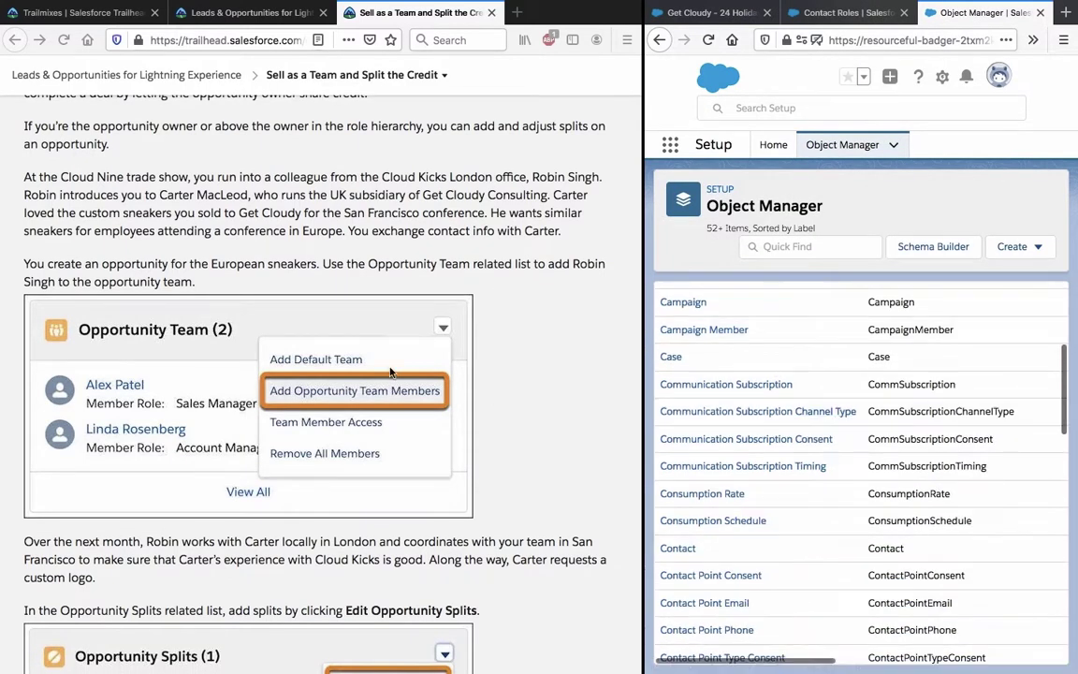
scroll(842, 430, down, 5)
scroll(866, 443, down, 10)
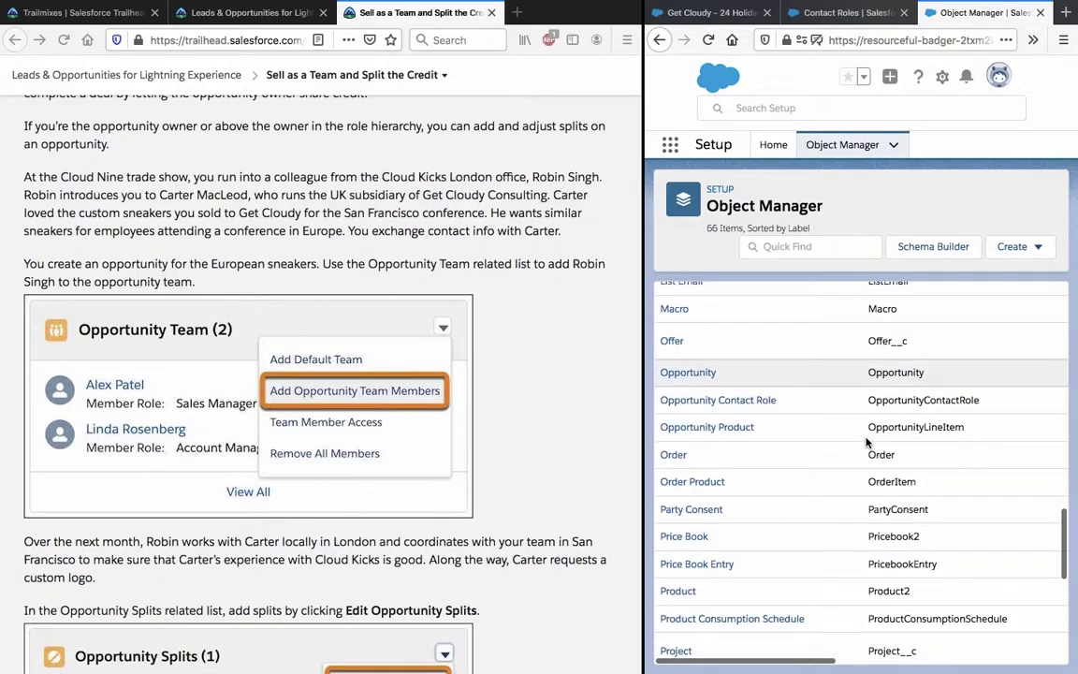
scroll(810, 408, up, 5)
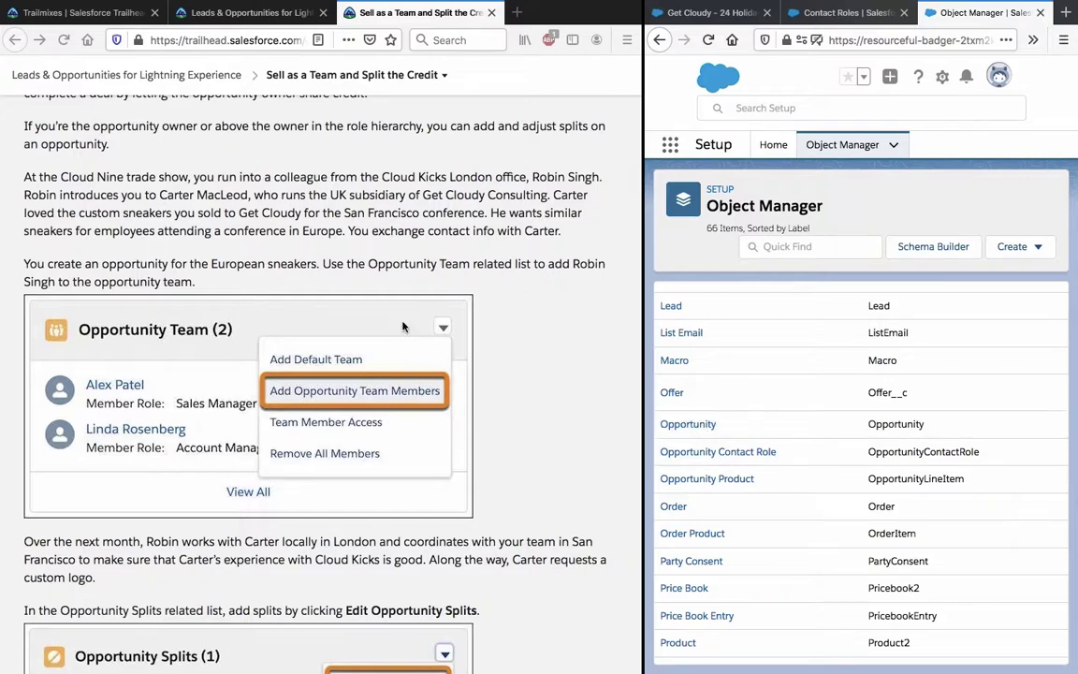
click(688, 428)
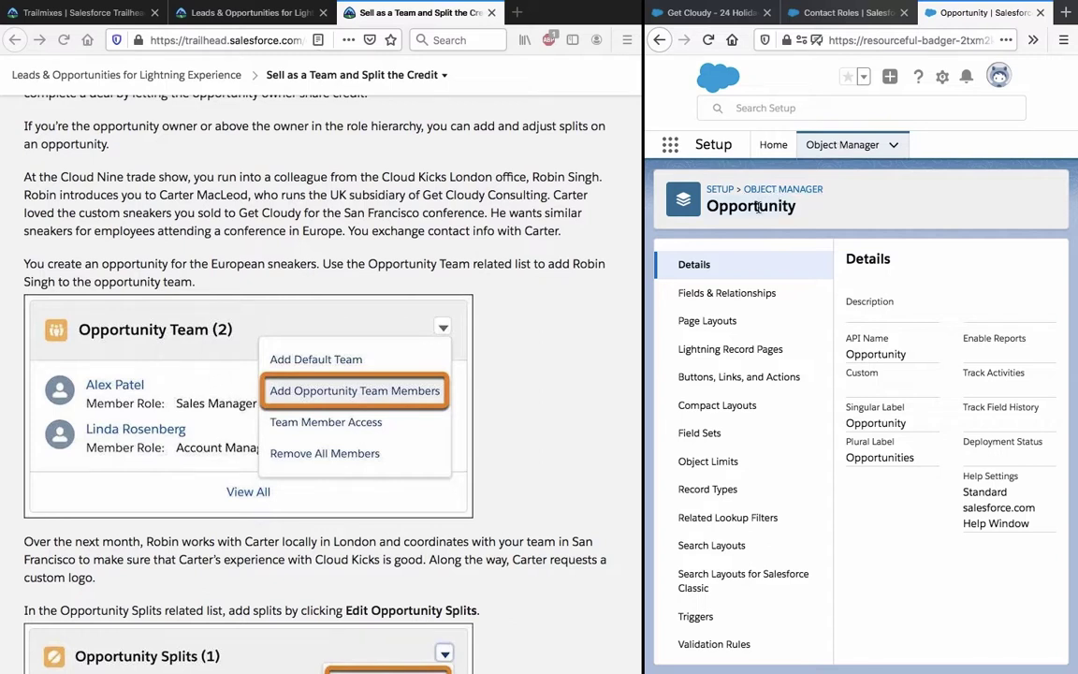
Step: Open the Opportunity Layout editor, search the palette for 'tea', and show Related Lists
click(739, 321)
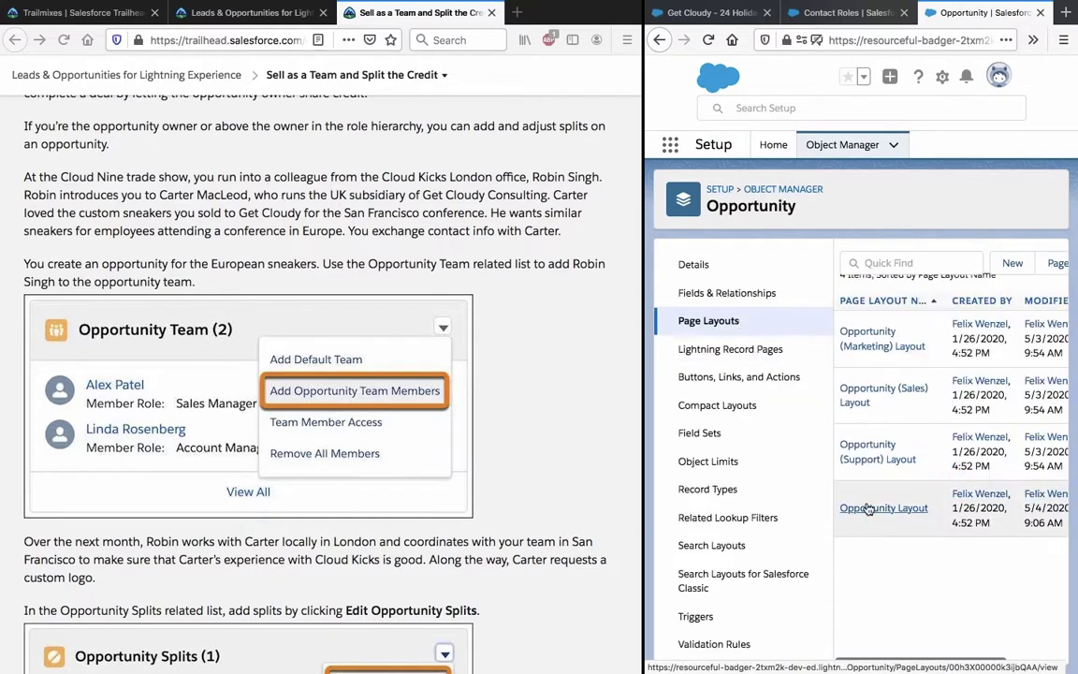
click(861, 508)
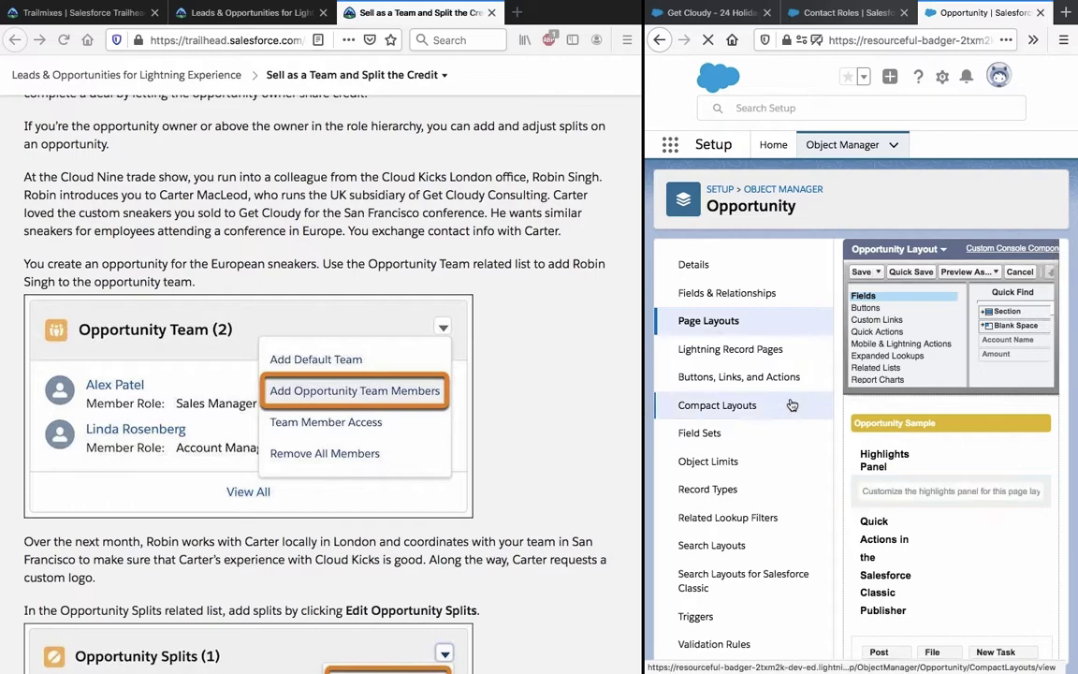
drag(641, 373, 497, 371)
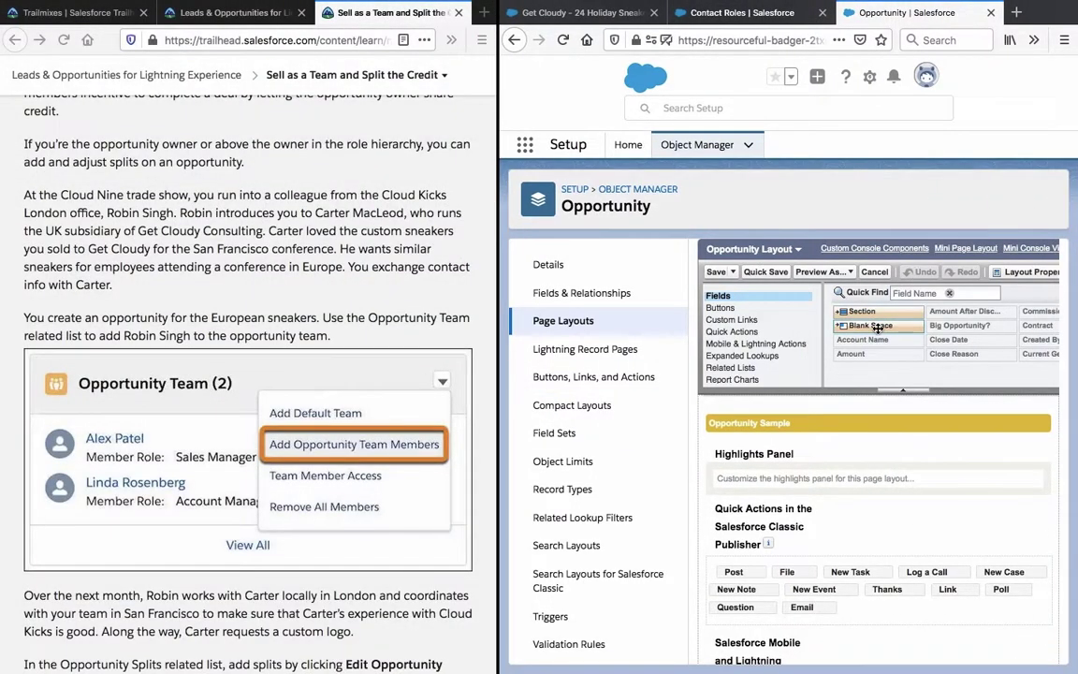
click(966, 289)
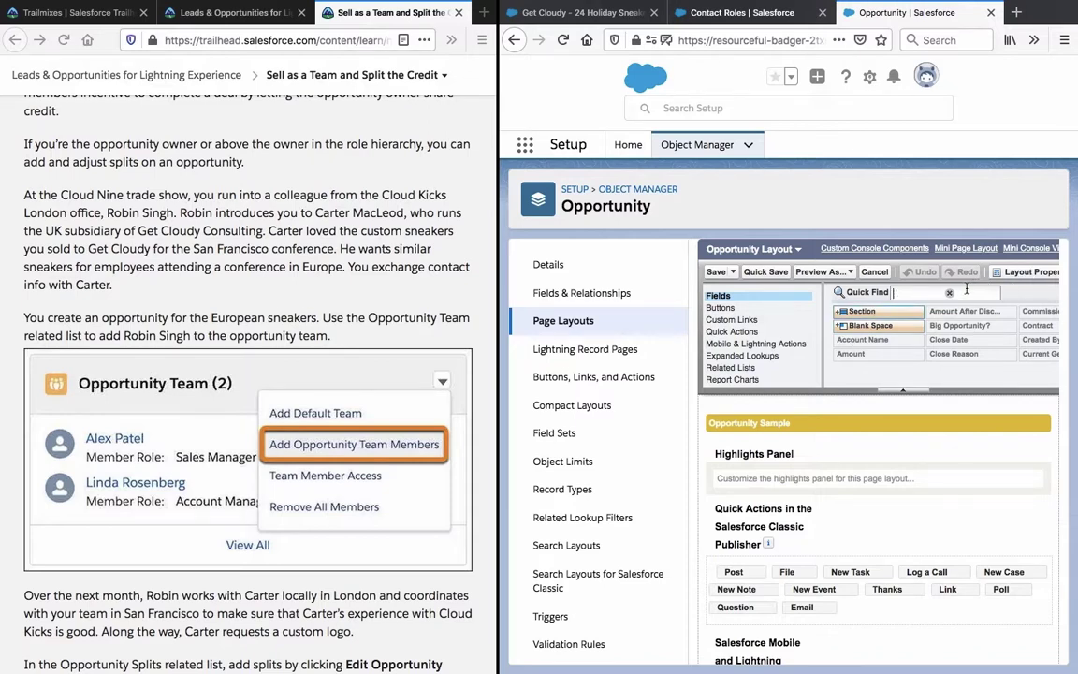
text(team)
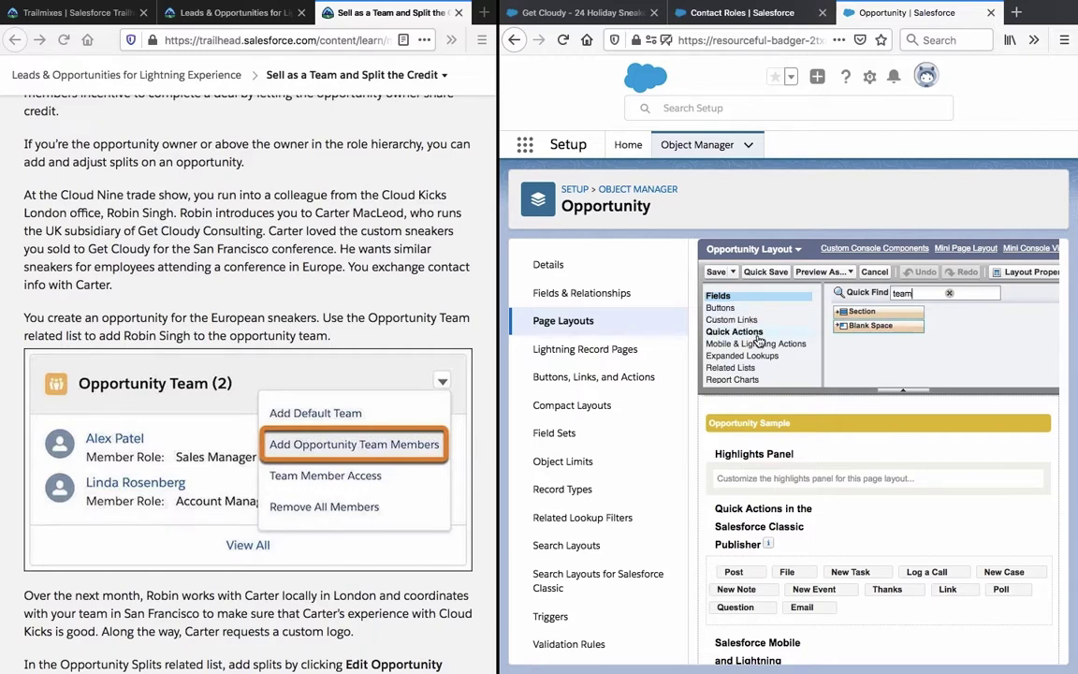
scroll(758, 345, down, 1)
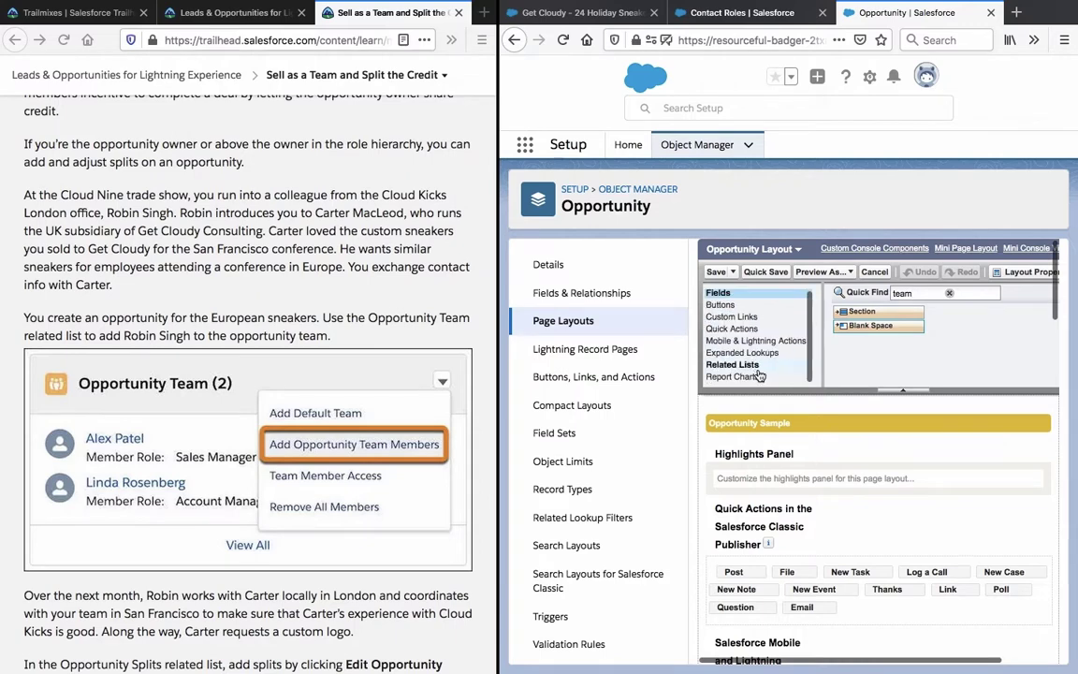
click(756, 367)
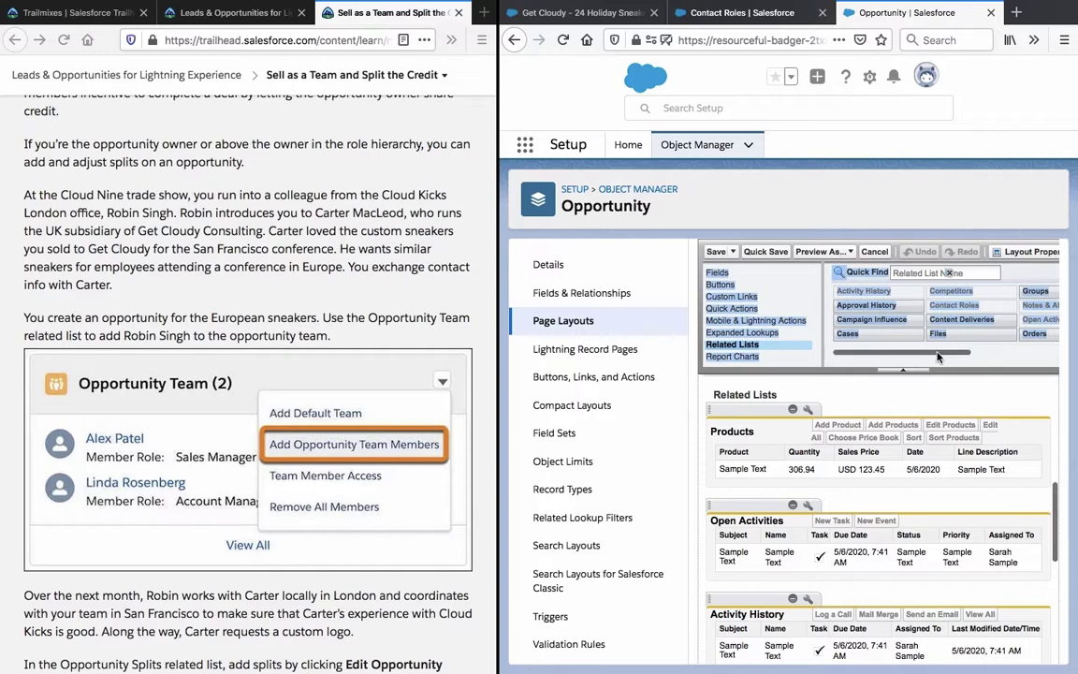
Step: Search the Related Lists palette for 't', then clear the search to show all lists
drag(917, 362, 932, 348)
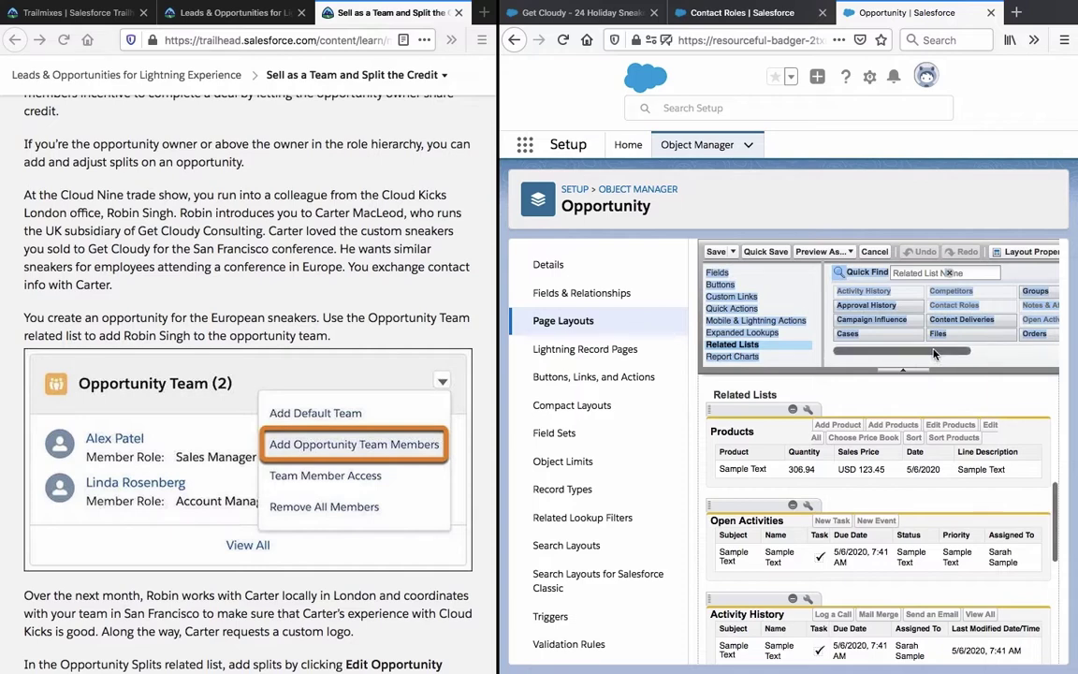
click(940, 273)
text(team)
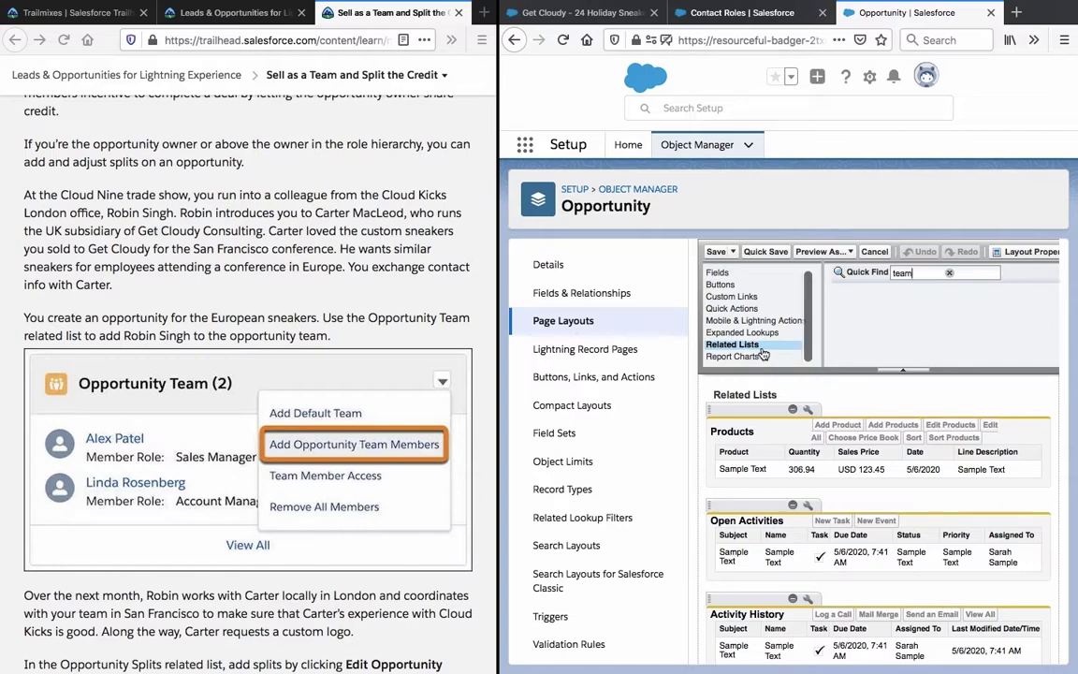
scroll(763, 314, down, 2)
scroll(761, 312, up, 2)
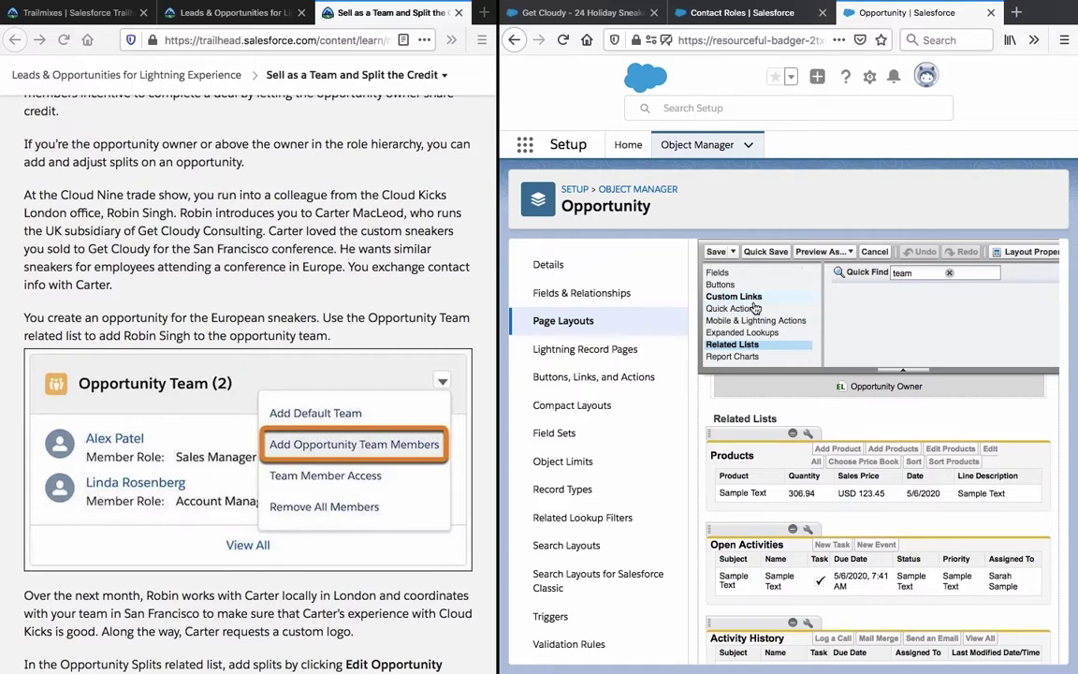
click(949, 274)
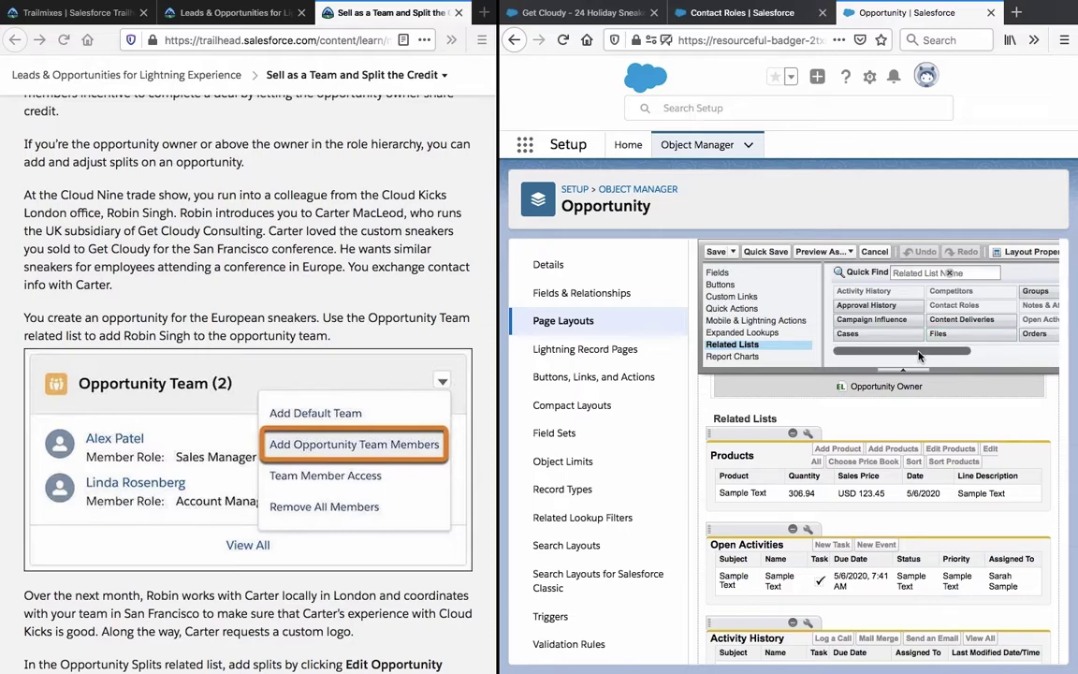
Step: Drag Related Content into the layout's related lists and close its properties unchanged
drag(919, 356, 1054, 363)
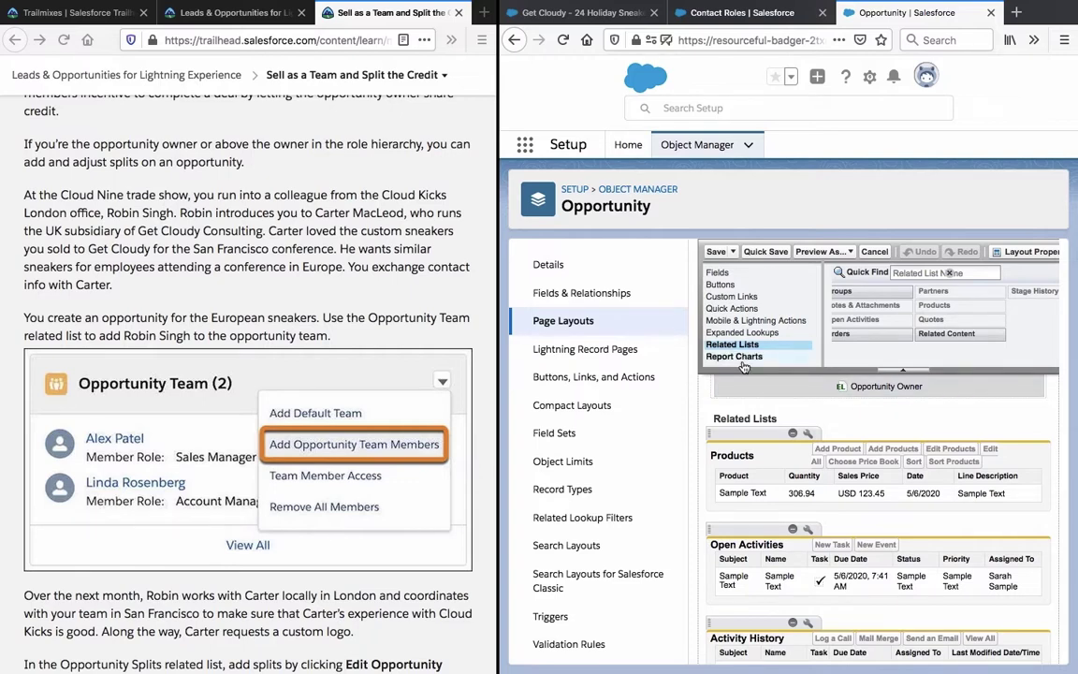
scroll(748, 323, down, 1)
scroll(749, 323, up, 1)
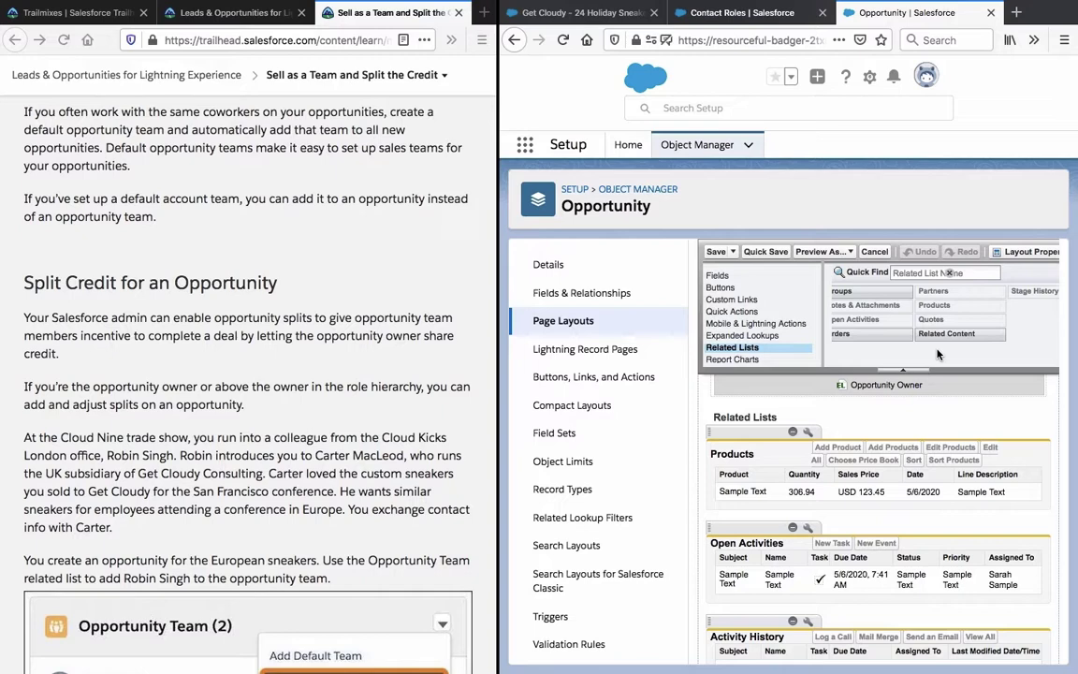
drag(943, 327, 828, 488)
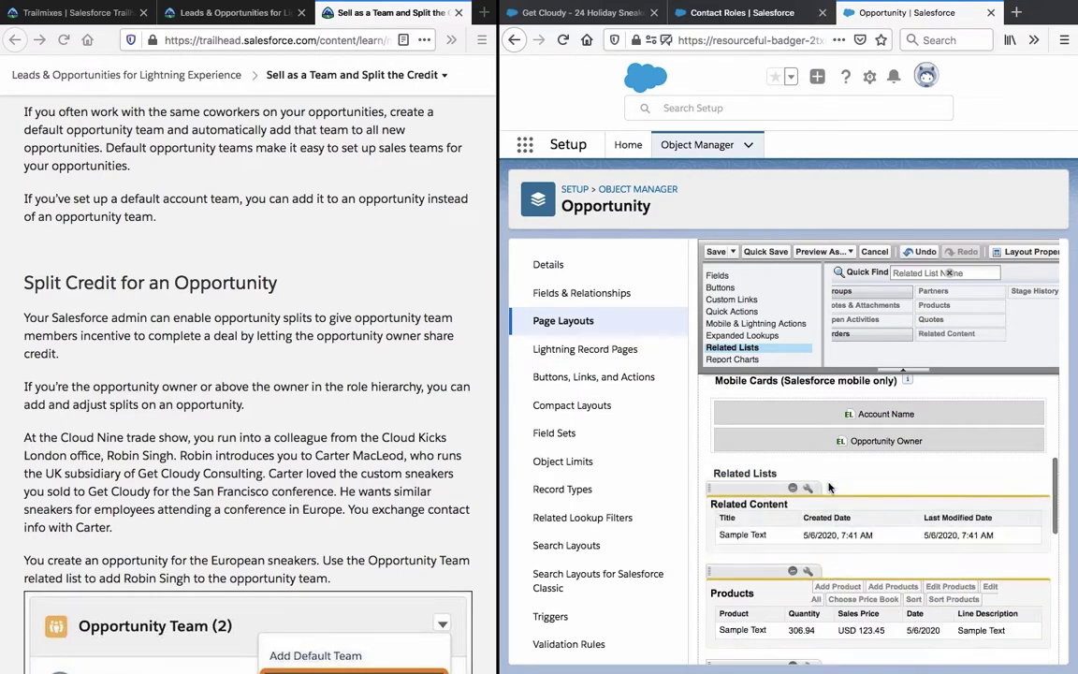
click(808, 487)
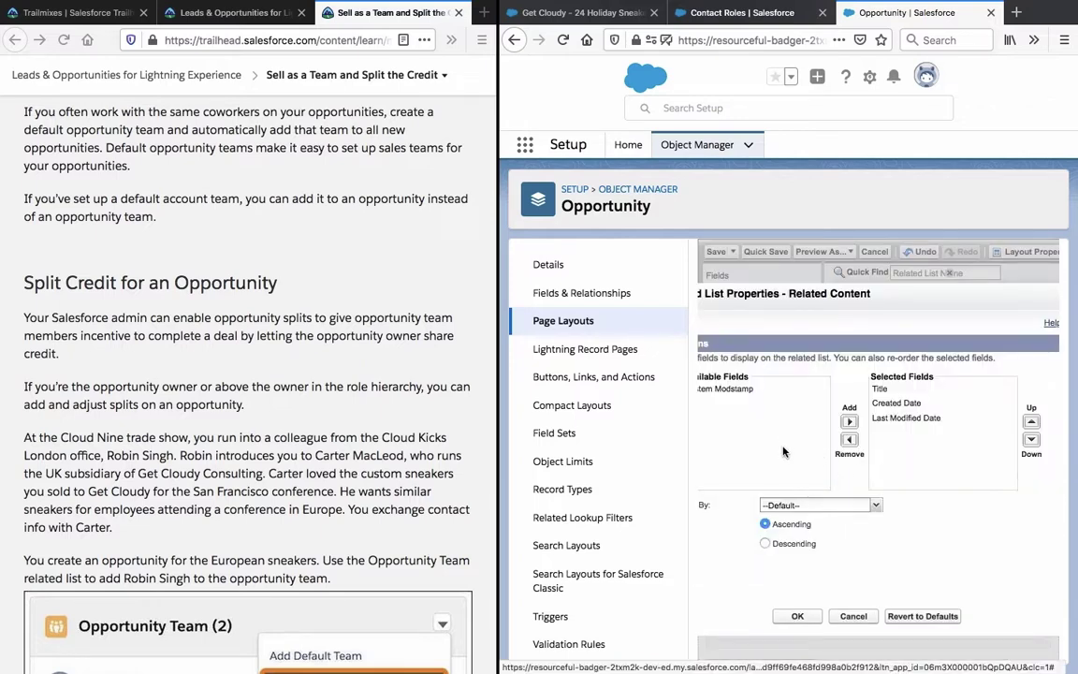
click(848, 617)
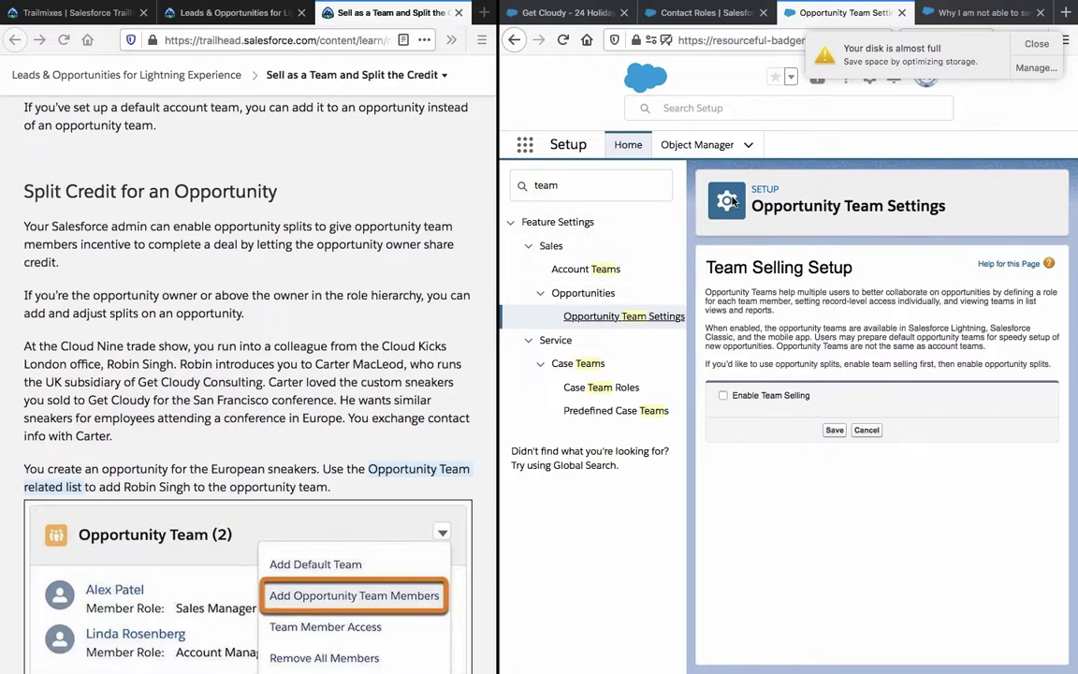
Step: Dismiss the disk space warning and save Team Selling as enabled
click(1034, 46)
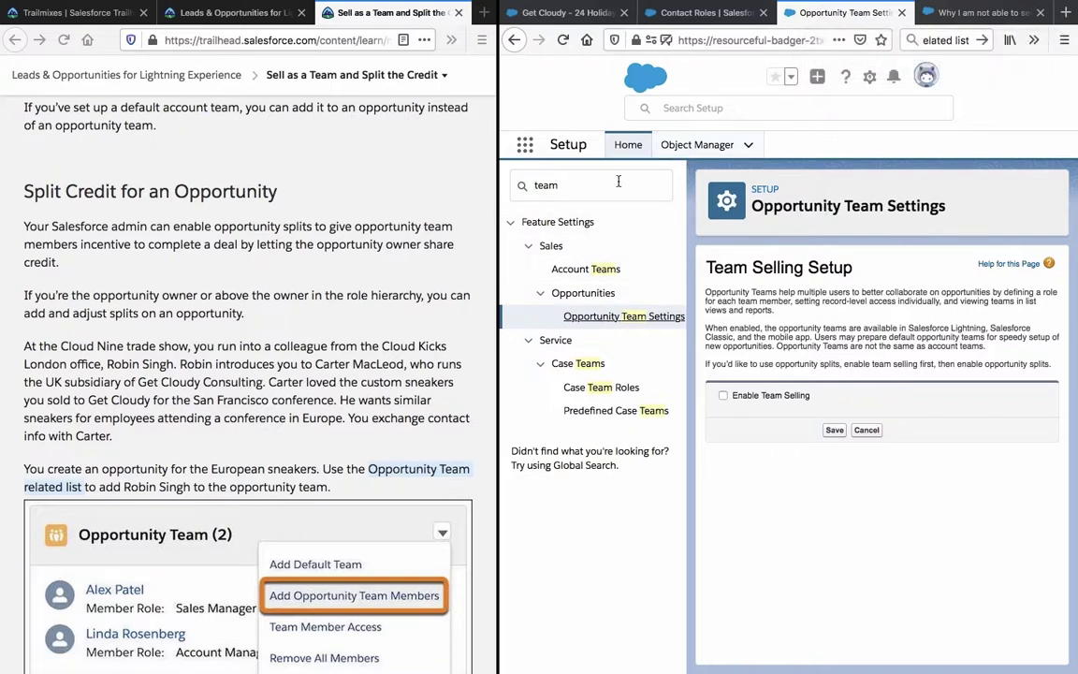
click(869, 79)
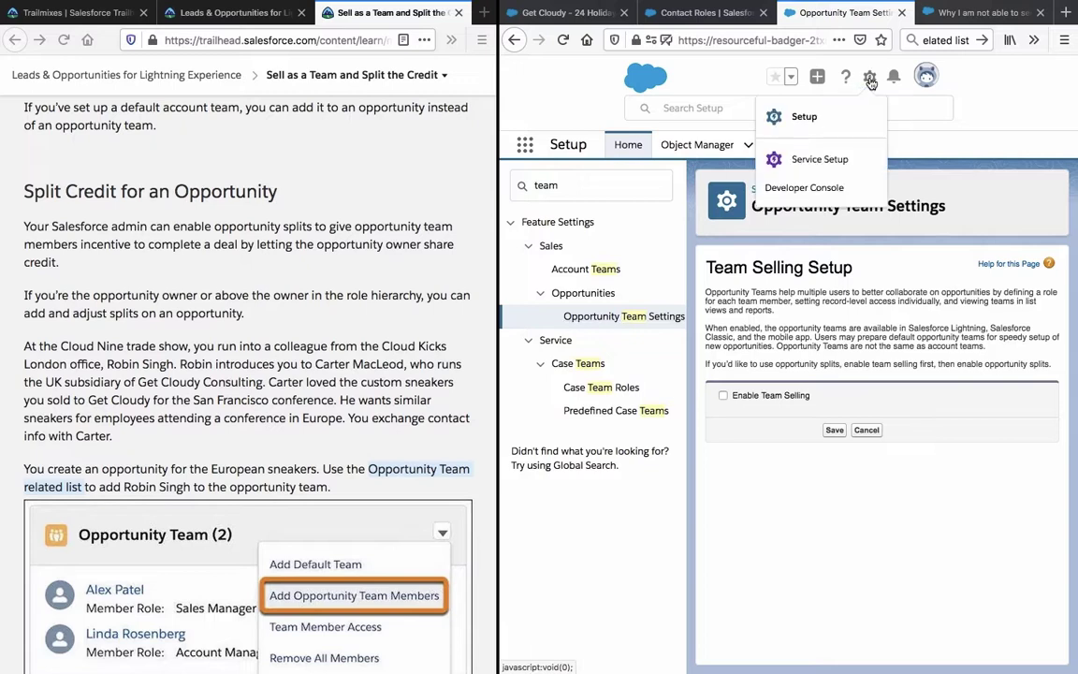
click(562, 185)
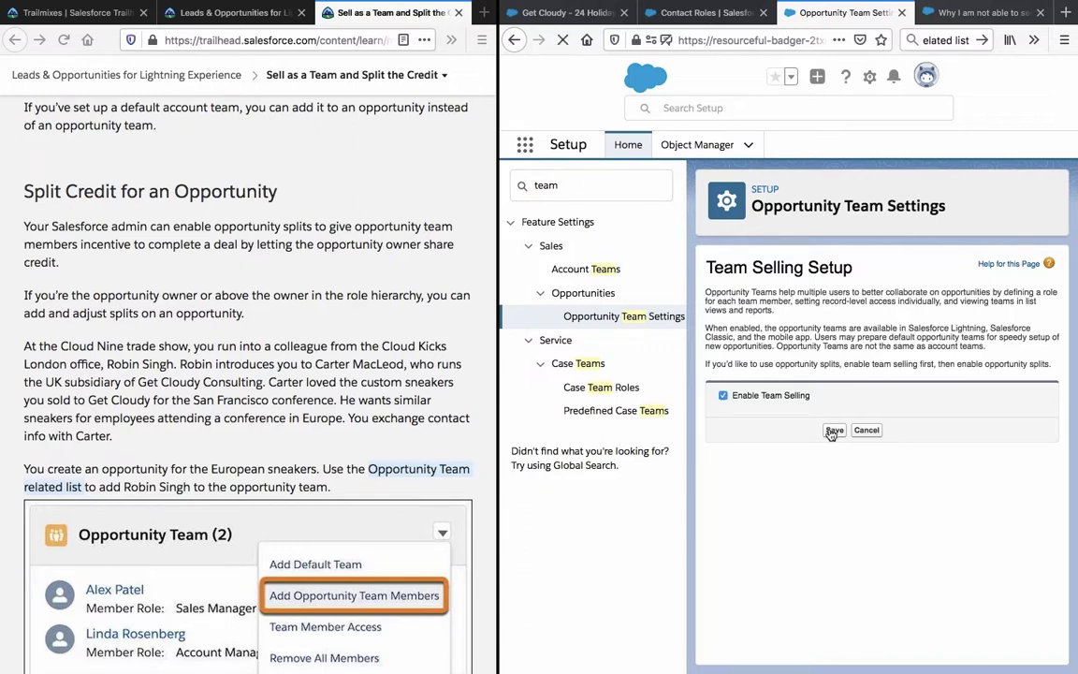
click(832, 430)
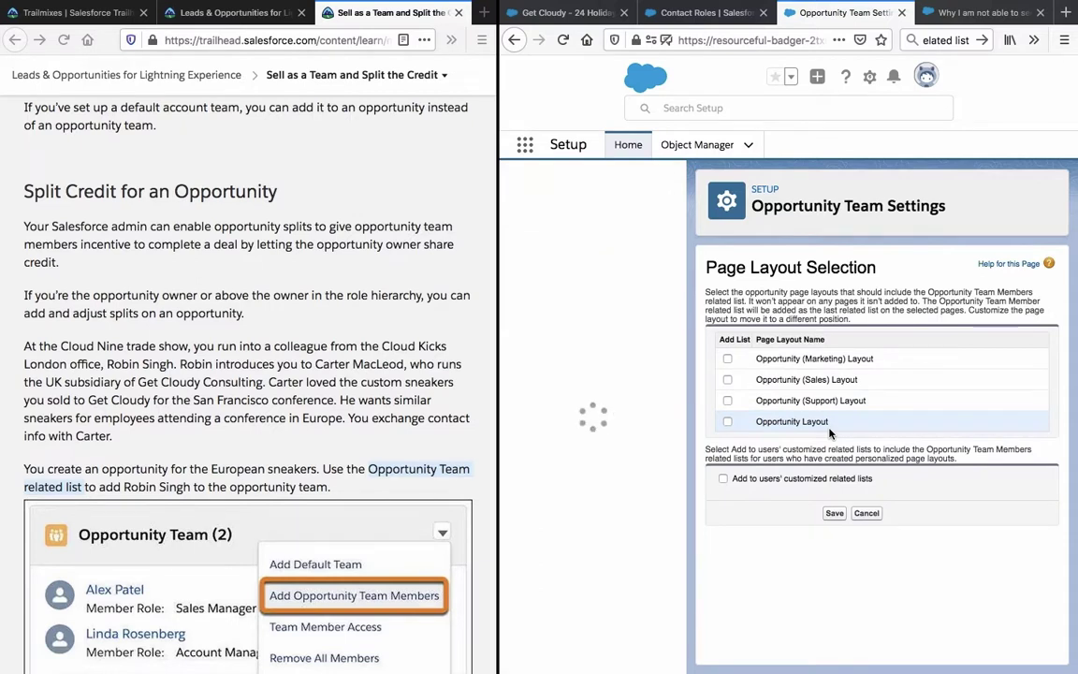
Step: Add the Opportunity Team list to the Opportunity, Sales and Marketing layouts, then return to the record
click(727, 421)
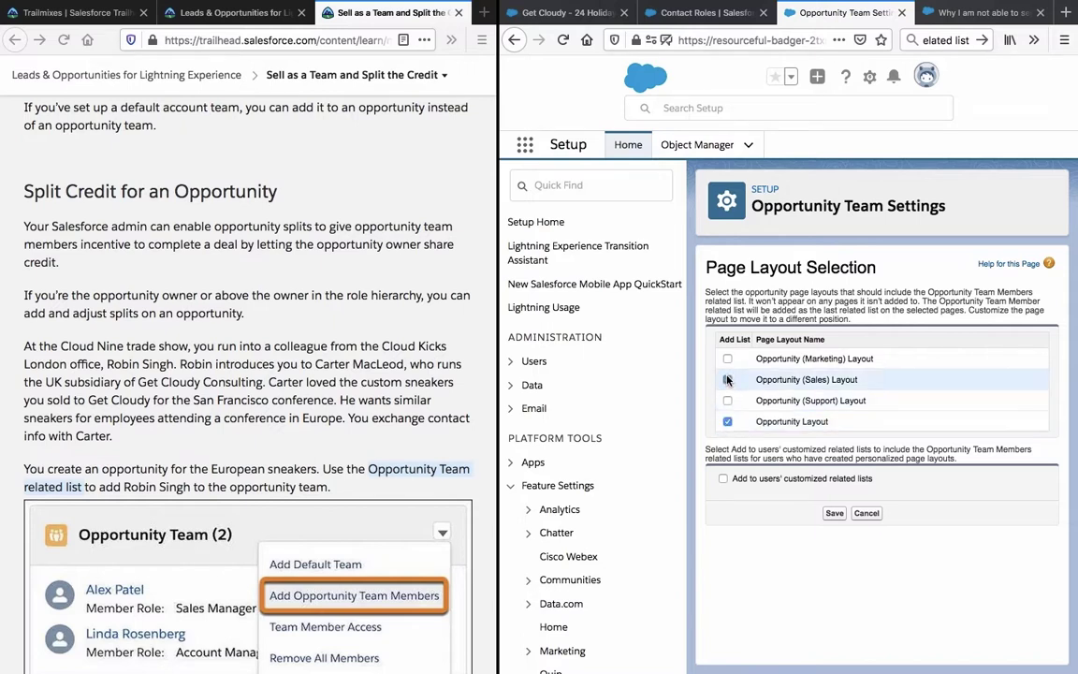
click(727, 379)
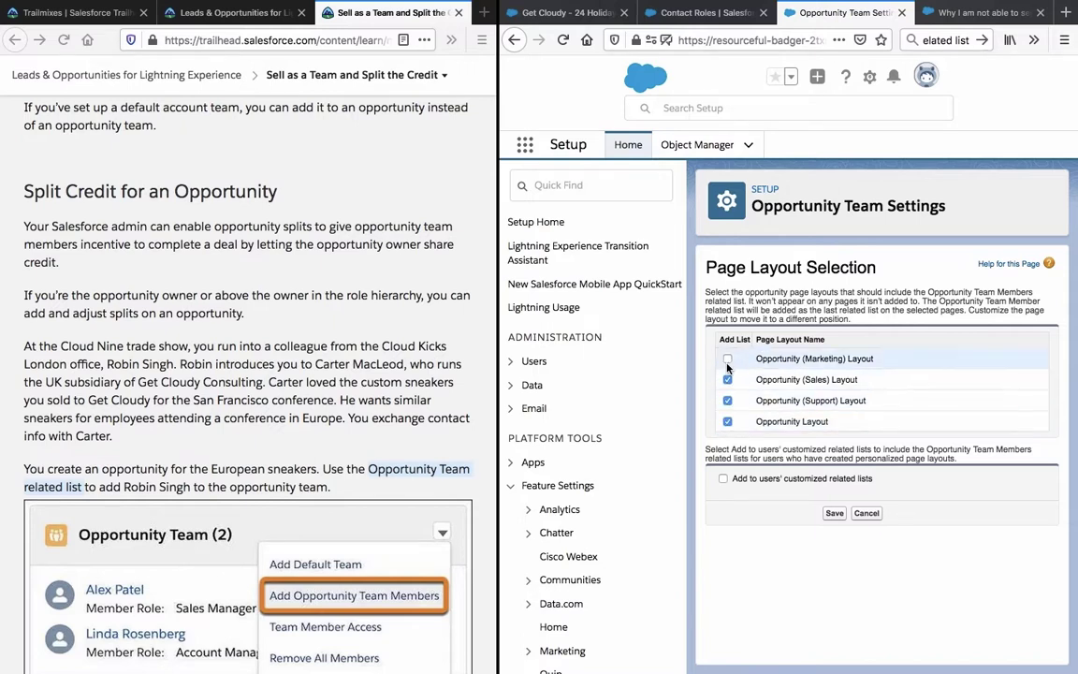
click(727, 359)
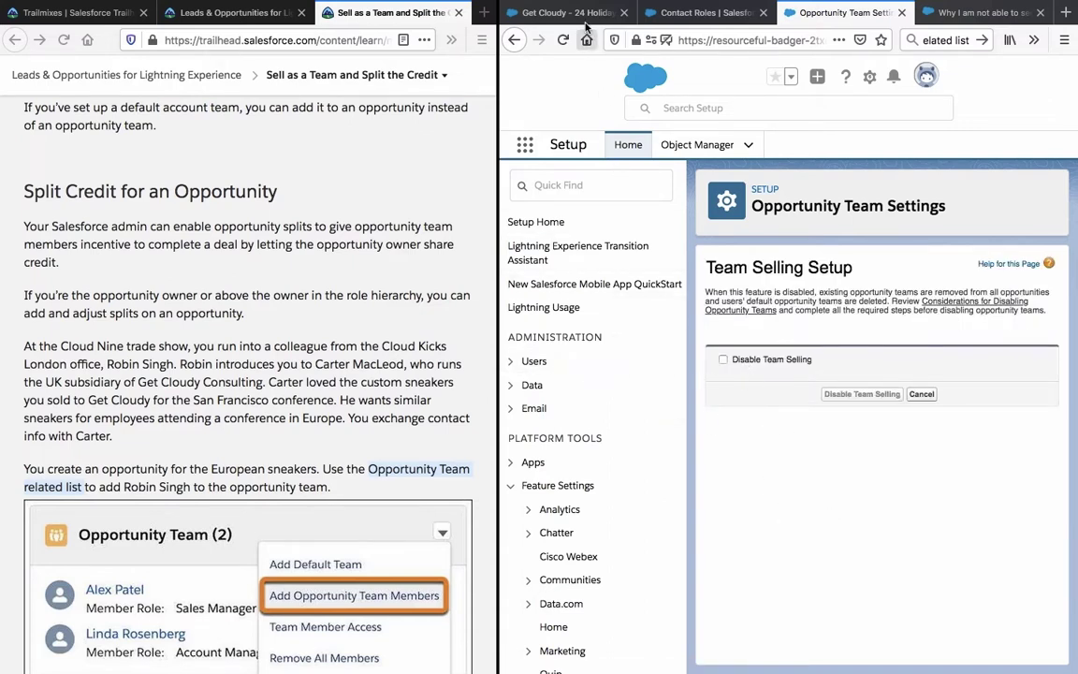
click(584, 13)
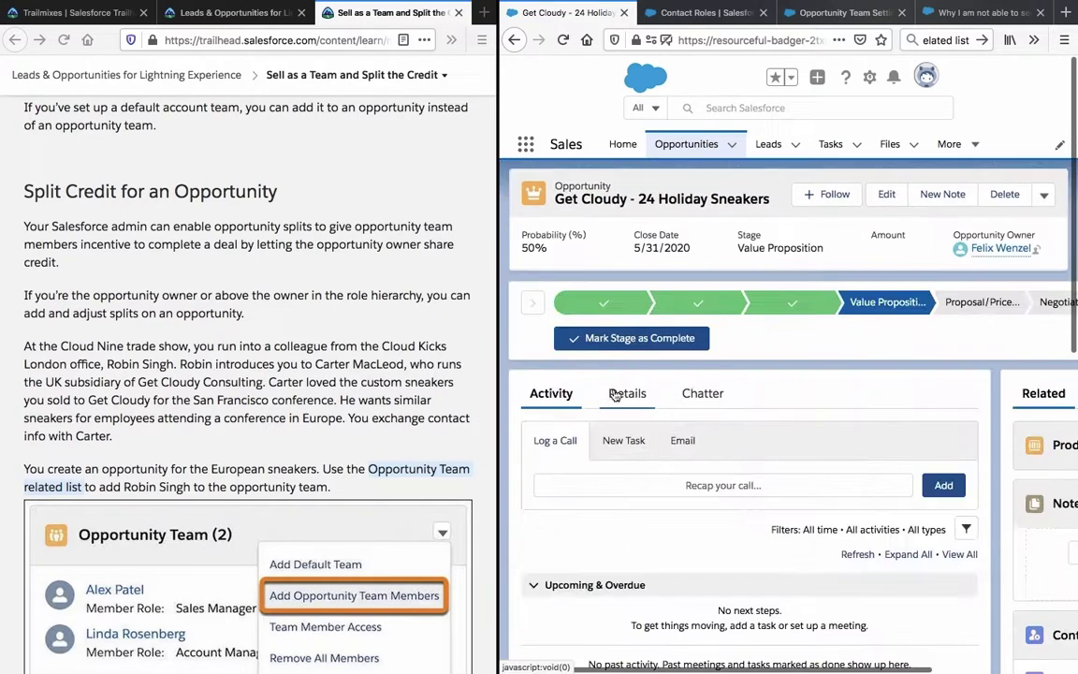
Step: Show the Get Cloudy opportunity's details and open its full Opportunity Team related list
click(615, 395)
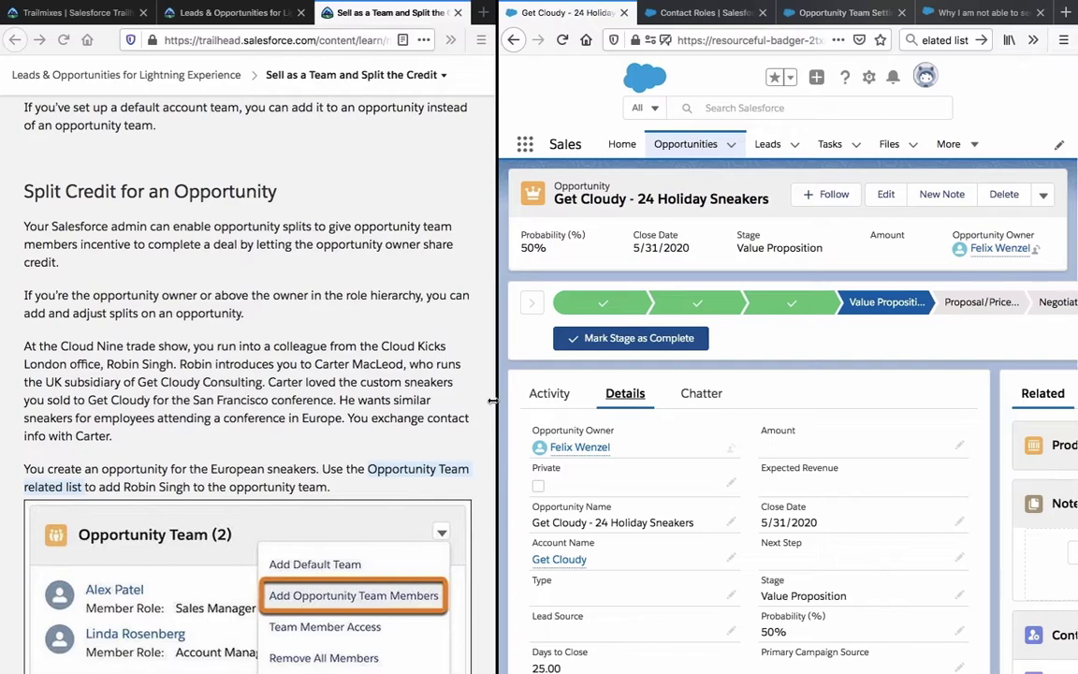
drag(493, 401, 390, 392)
scroll(791, 458, down, 5)
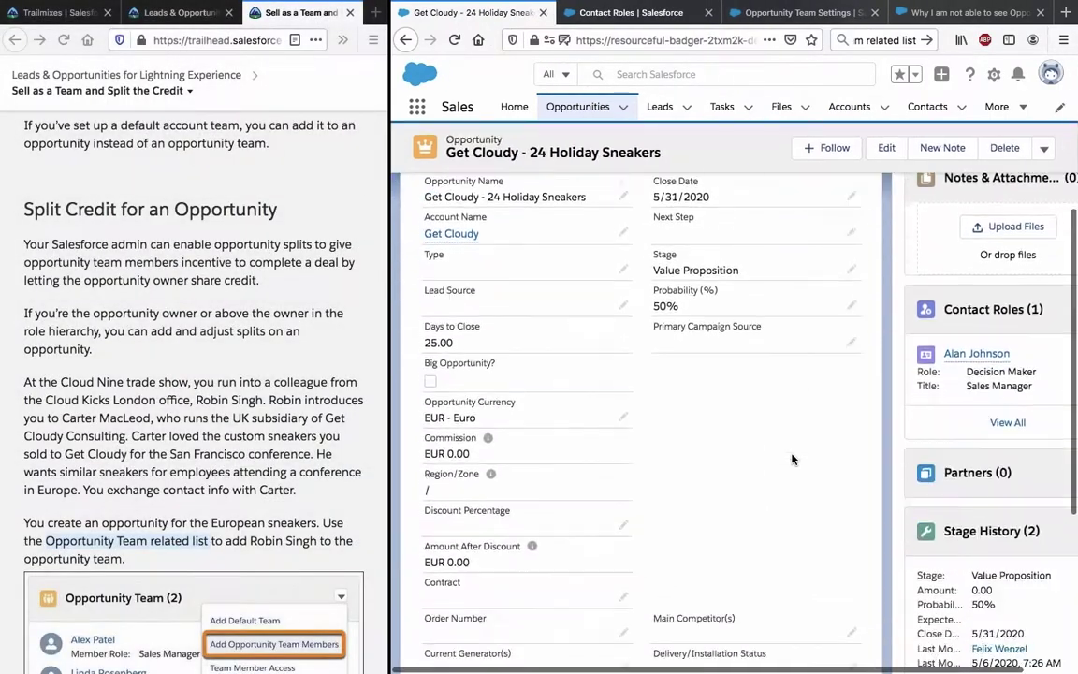
scroll(792, 458, down, 4)
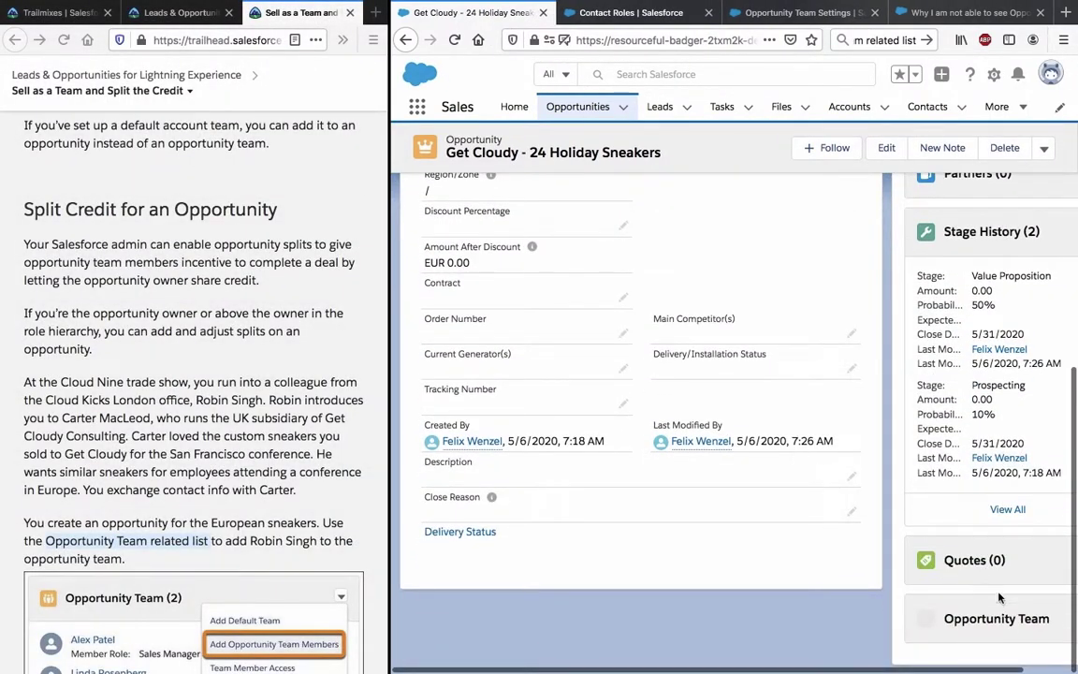
click(1009, 620)
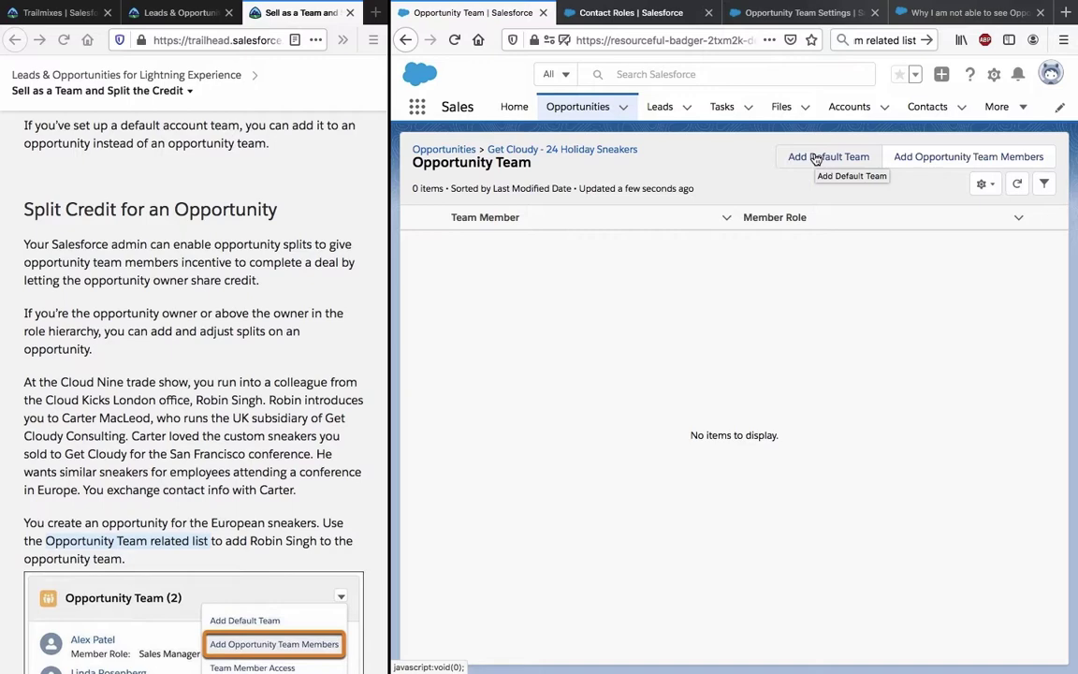
scroll(322, 374, down, 3)
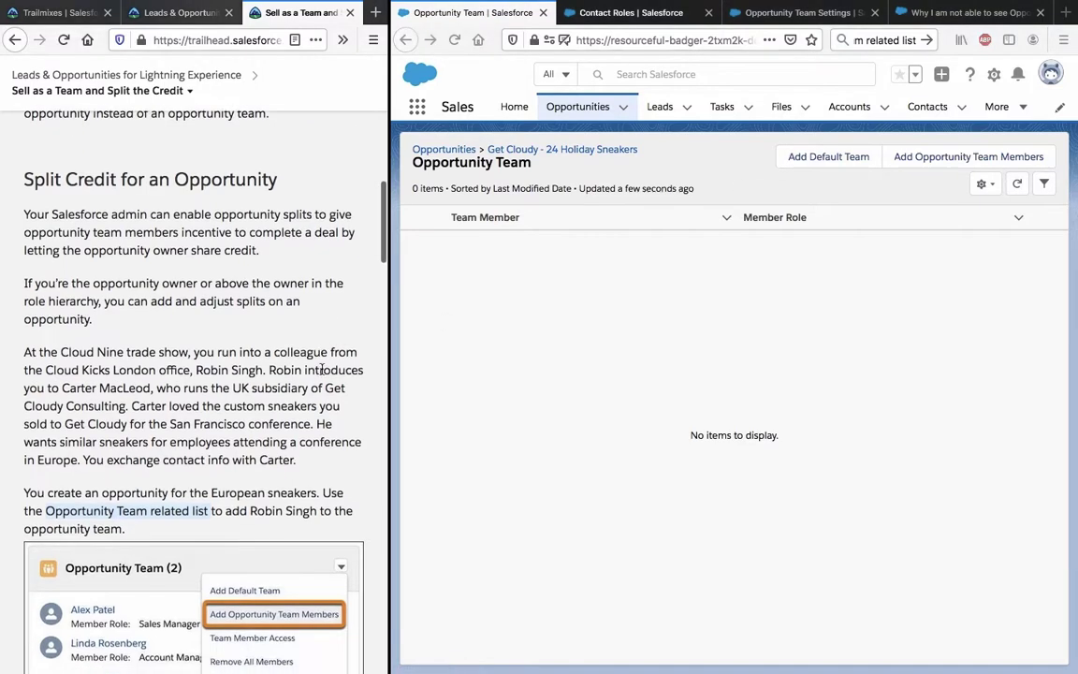
scroll(313, 411, down, 2)
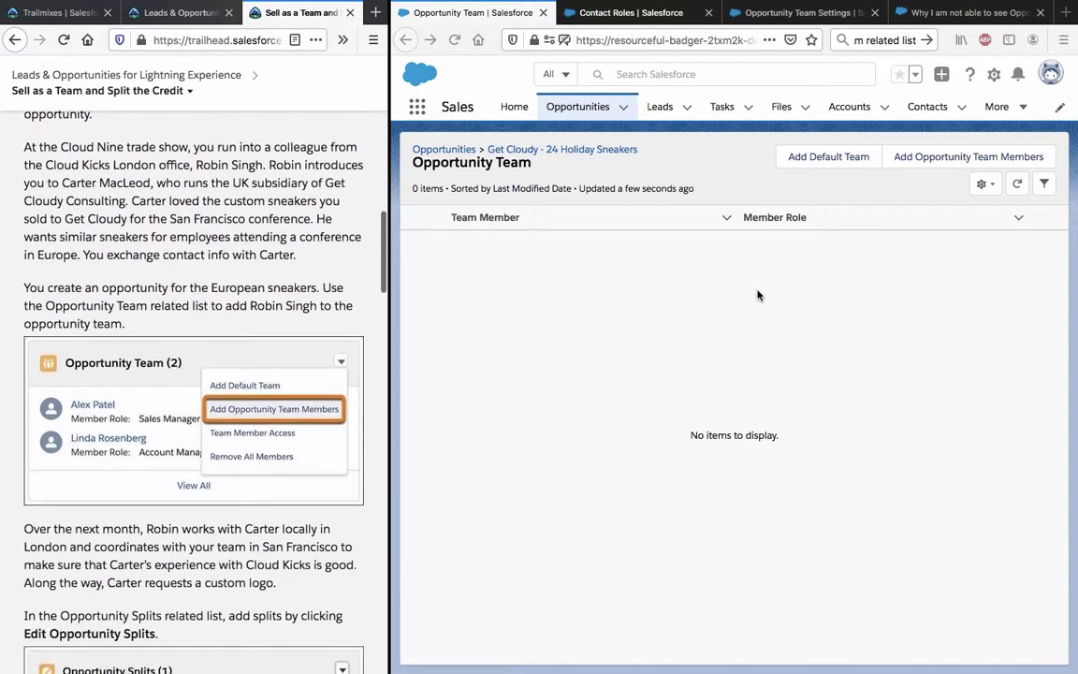
click(991, 158)
click(986, 158)
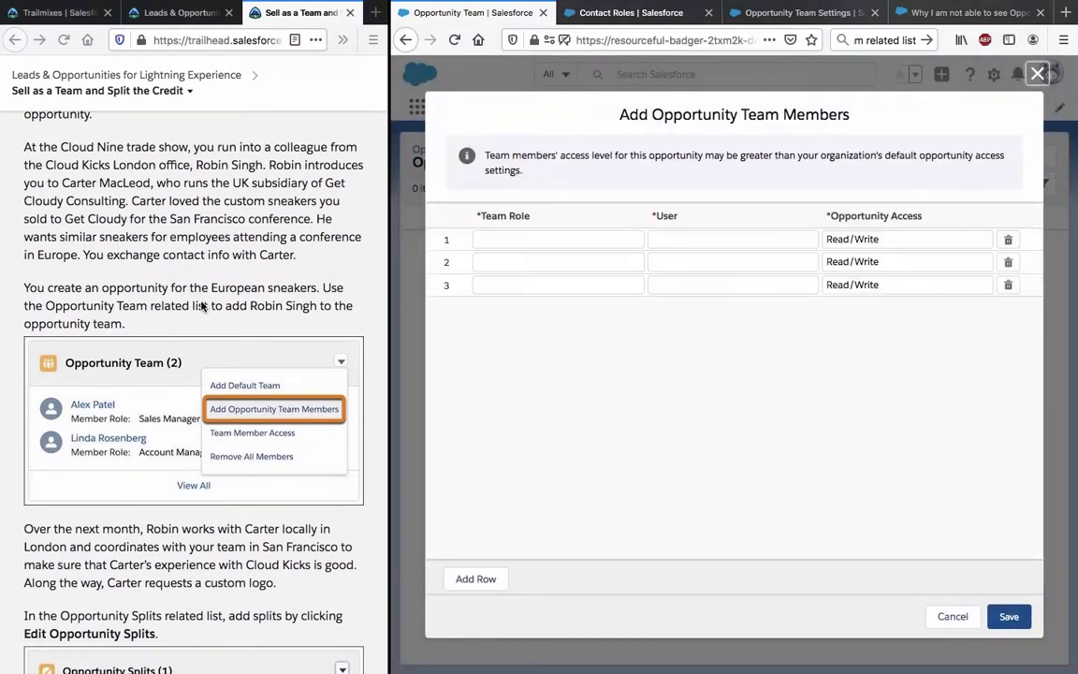
click(568, 240)
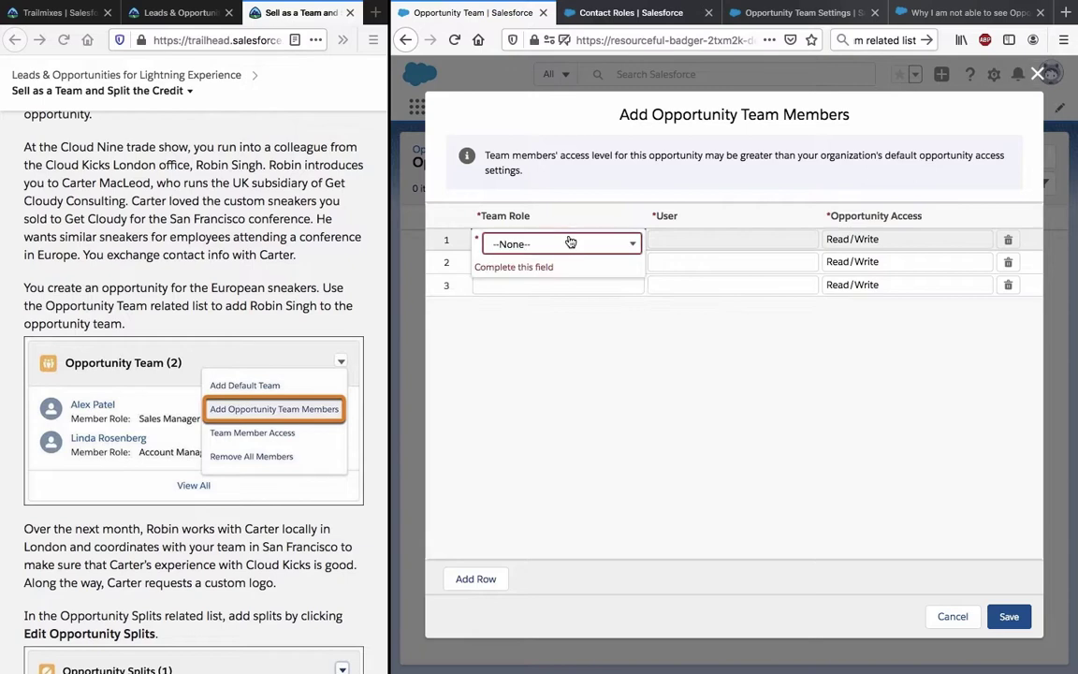
click(569, 241)
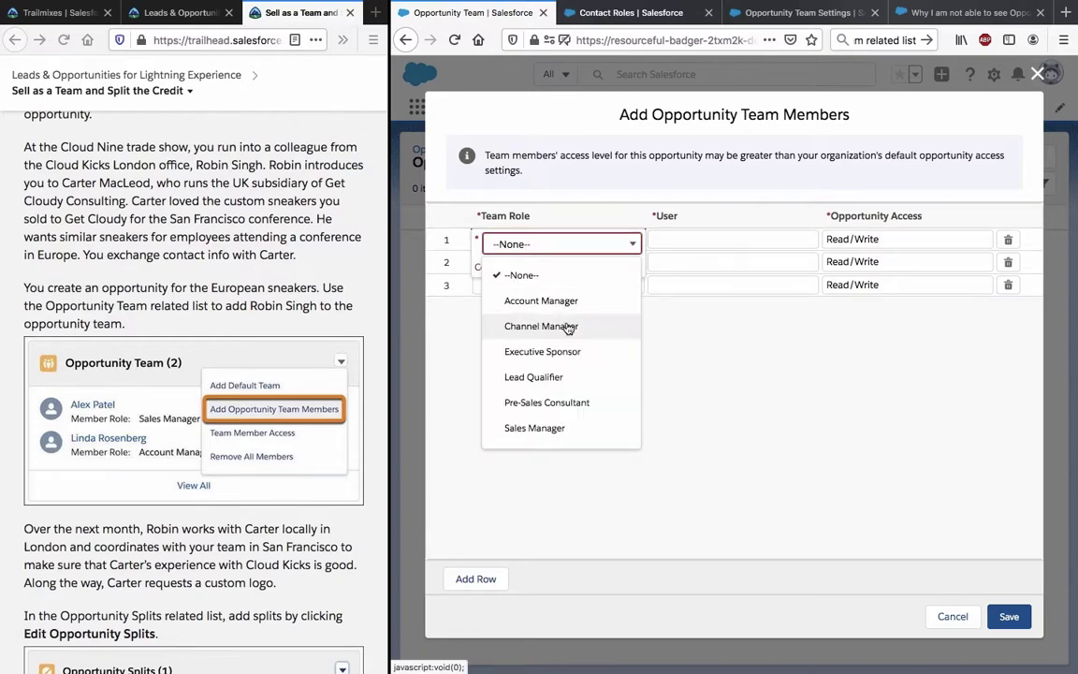
click(535, 427)
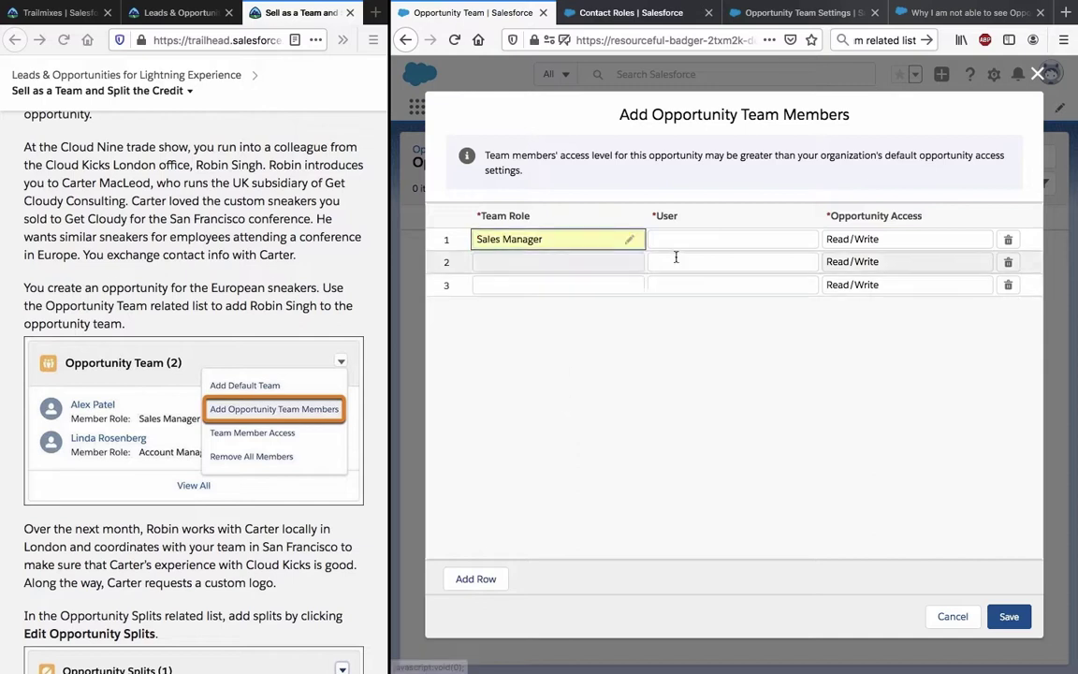
click(699, 238)
text(ale)
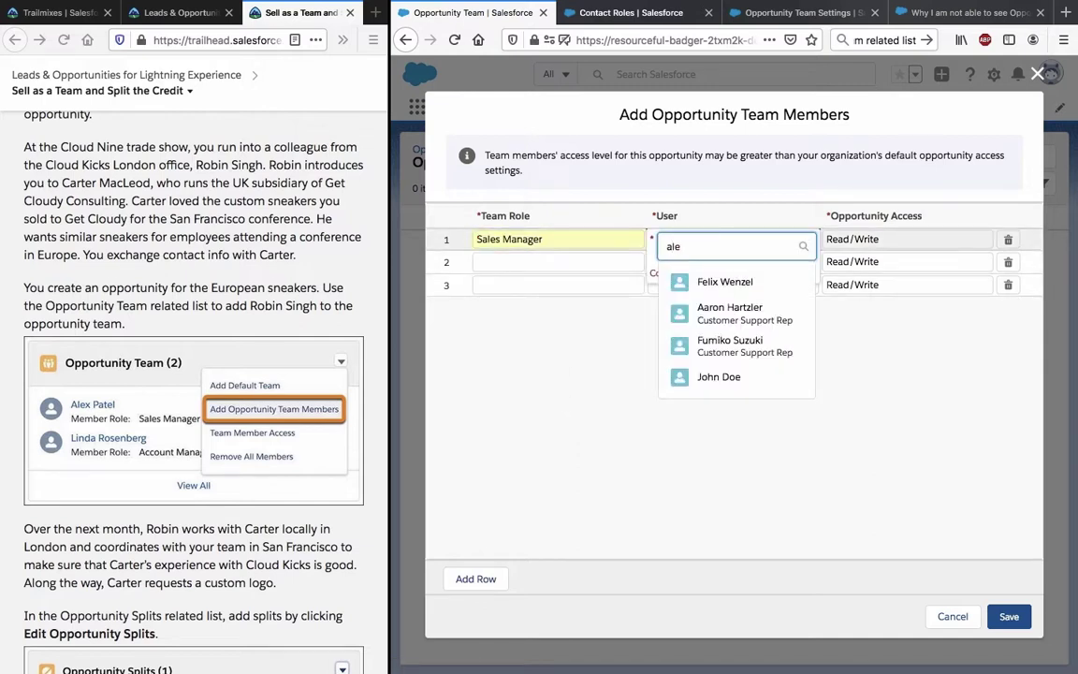
text(x)
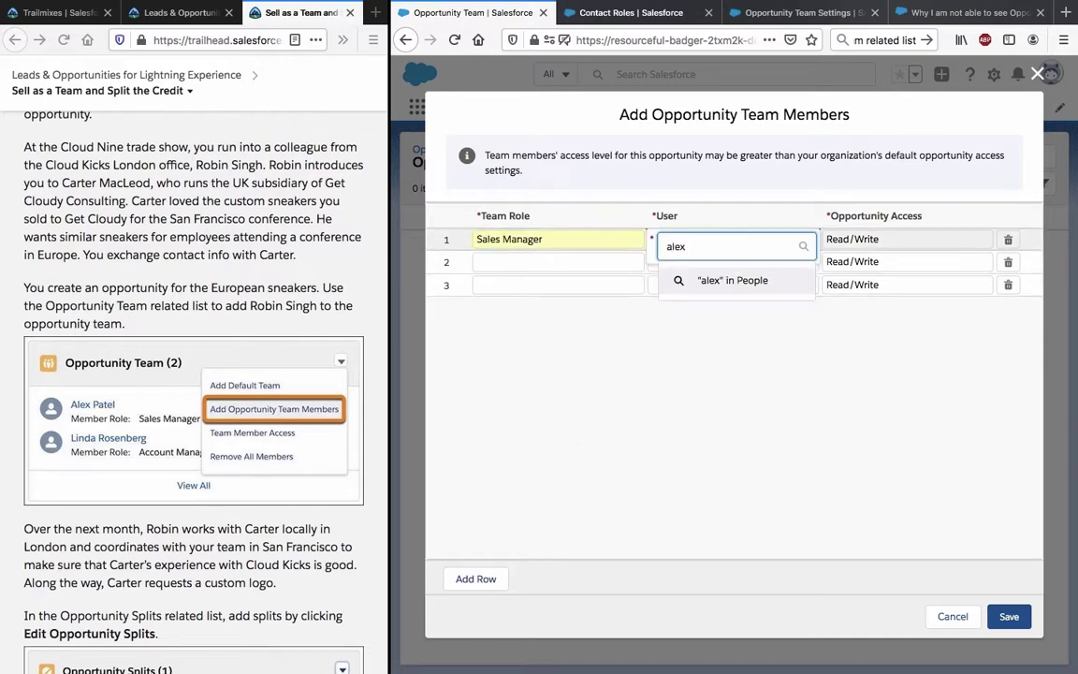
double_click(690, 247)
click(692, 279)
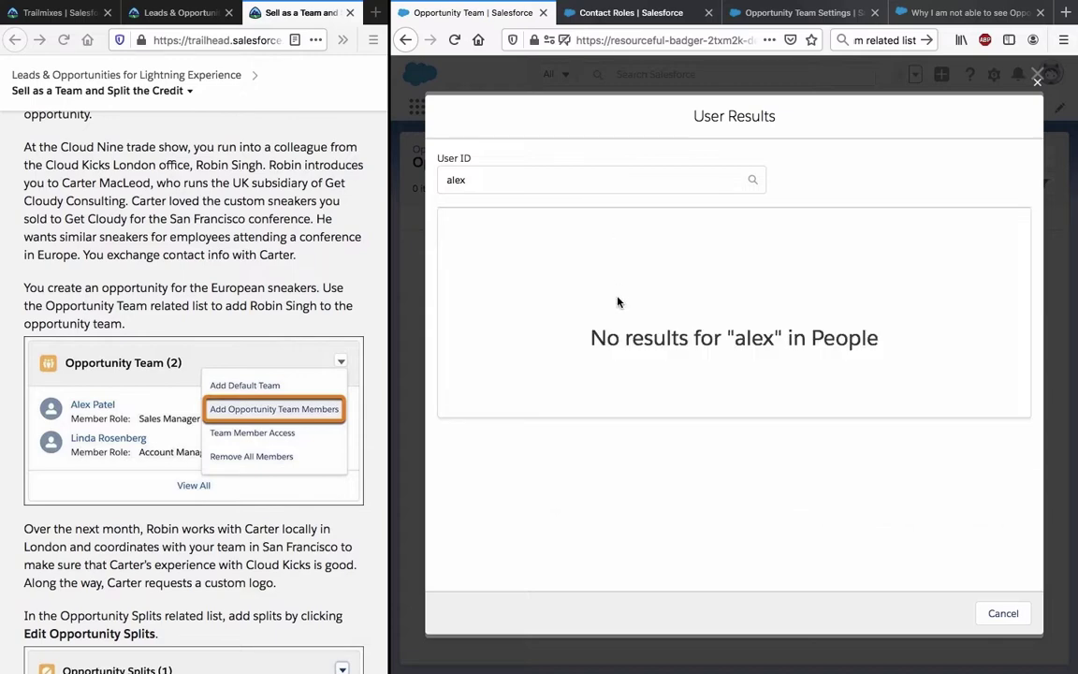
click(1006, 613)
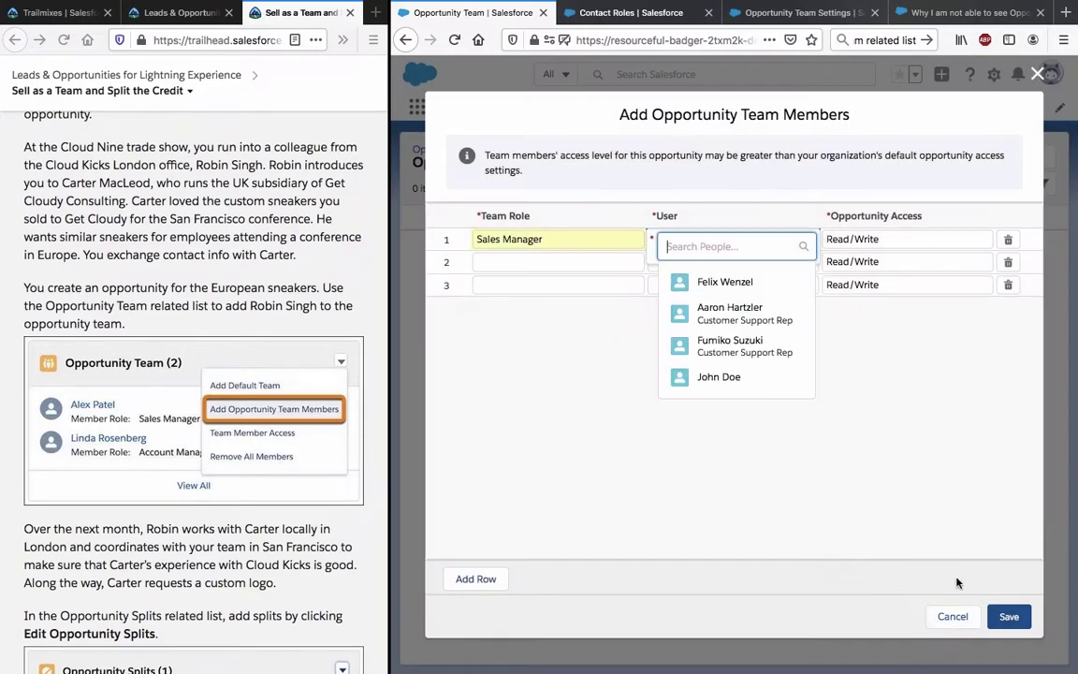
key(Escape)
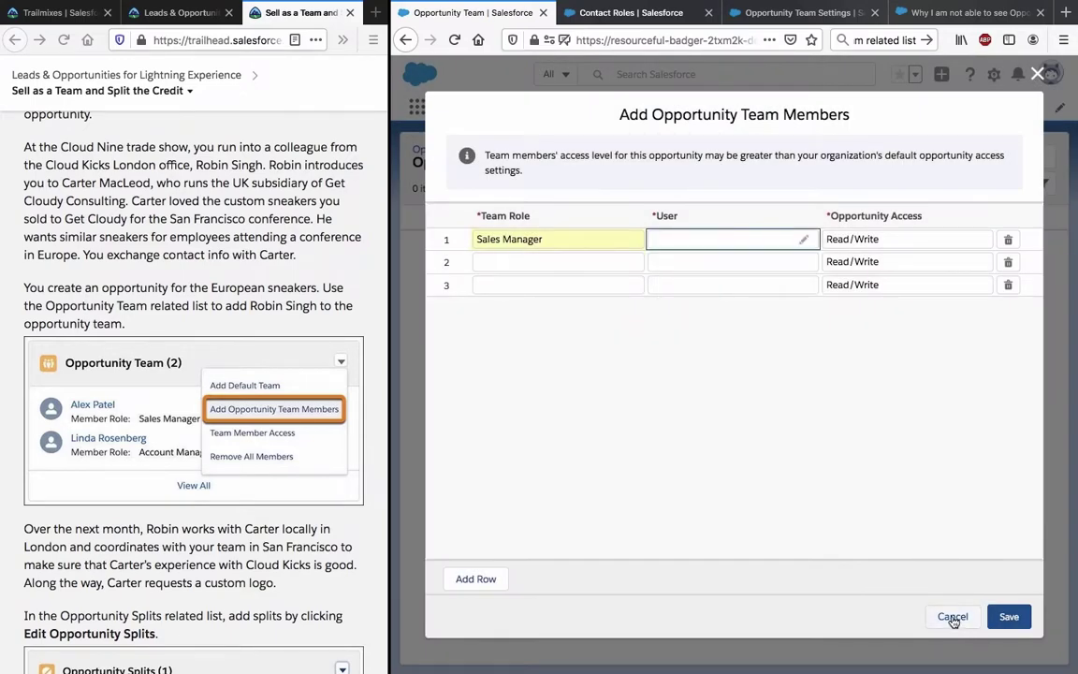
key(Escape)
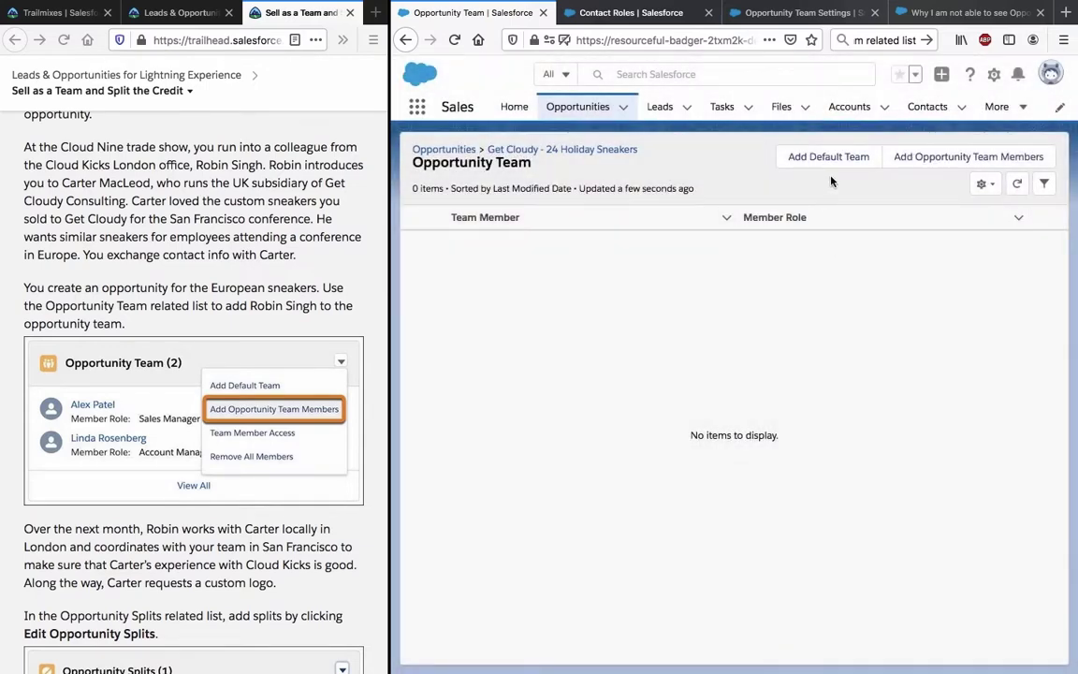
Step: Open the Add Opportunity Team Members form, then close it with Escape without adding anyone
click(976, 157)
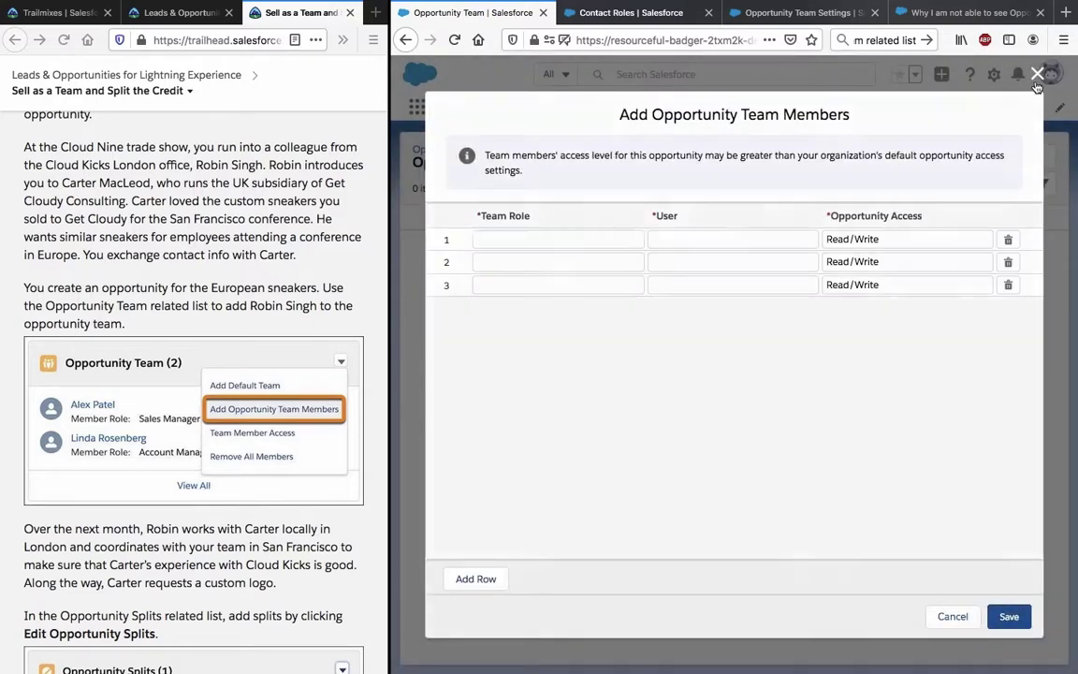
key(Escape)
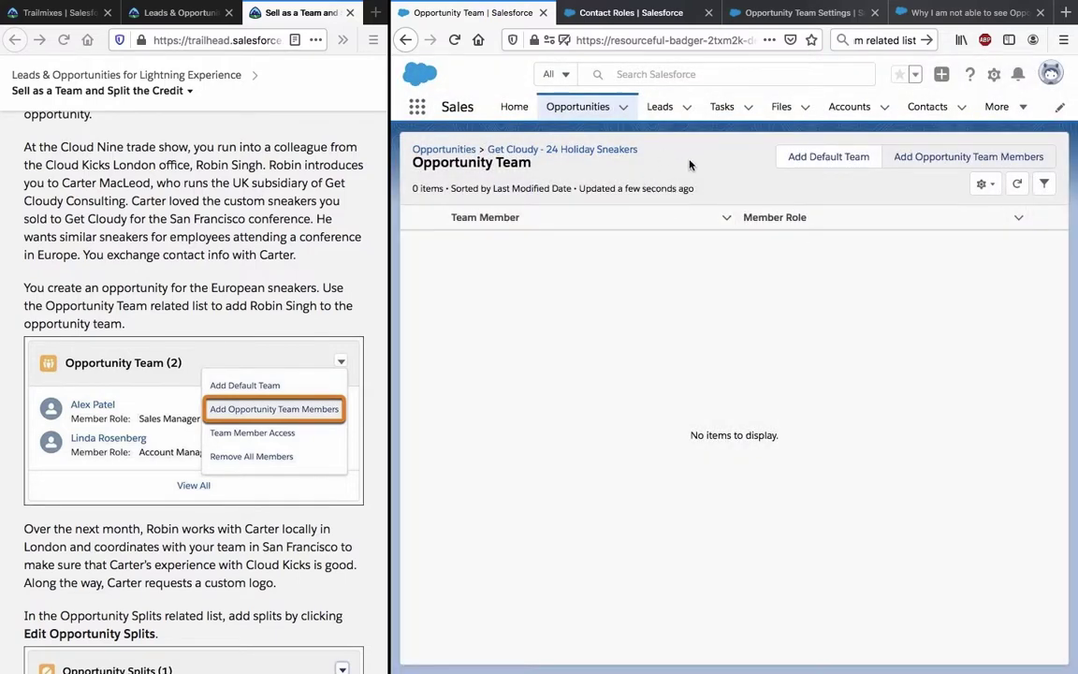
scroll(169, 344, down, 5)
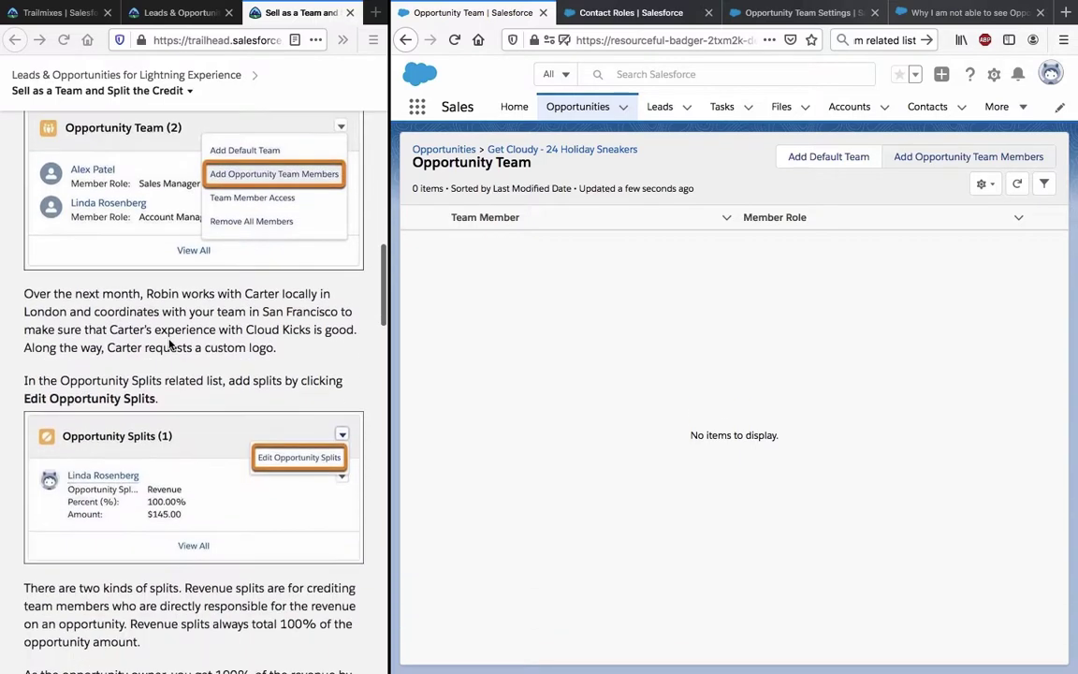
scroll(170, 344, up, 4)
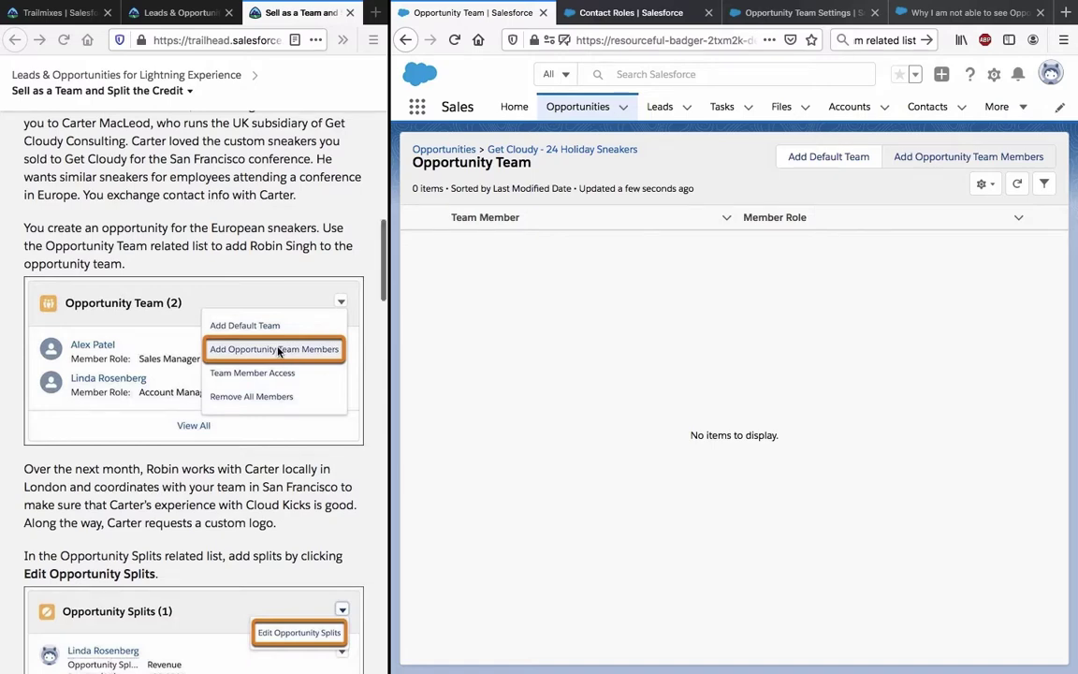
scroll(277, 352, up, 1)
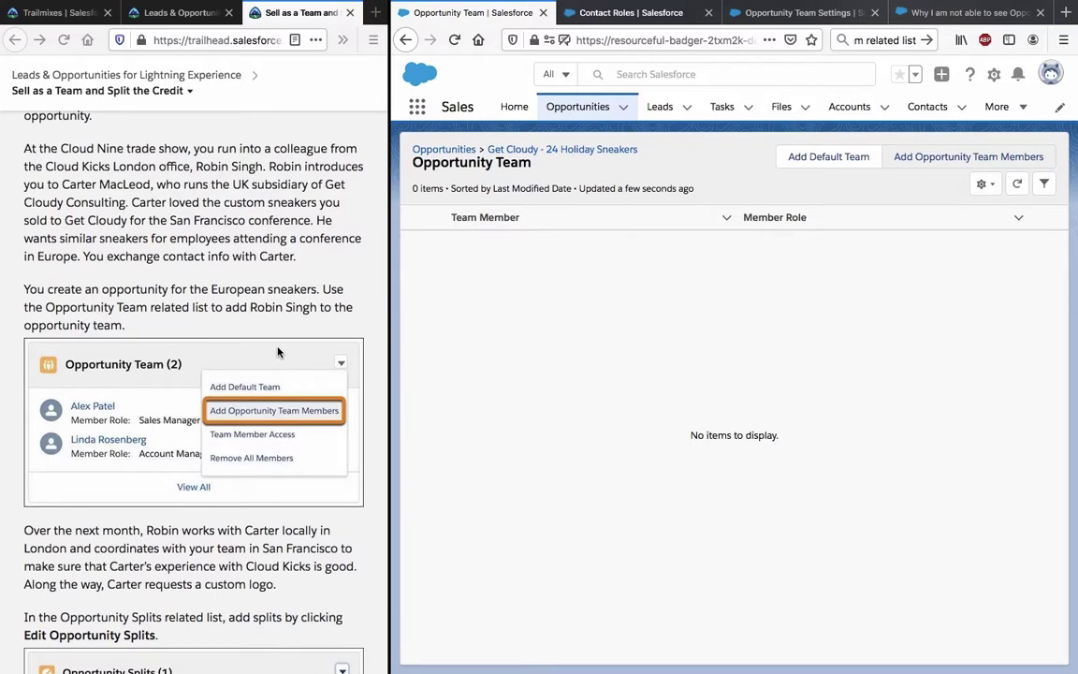
scroll(277, 352, up, 1)
Step: Add the first support rep as Sales Manager and the second as Lead Qualifier, then save
click(968, 156)
click(720, 238)
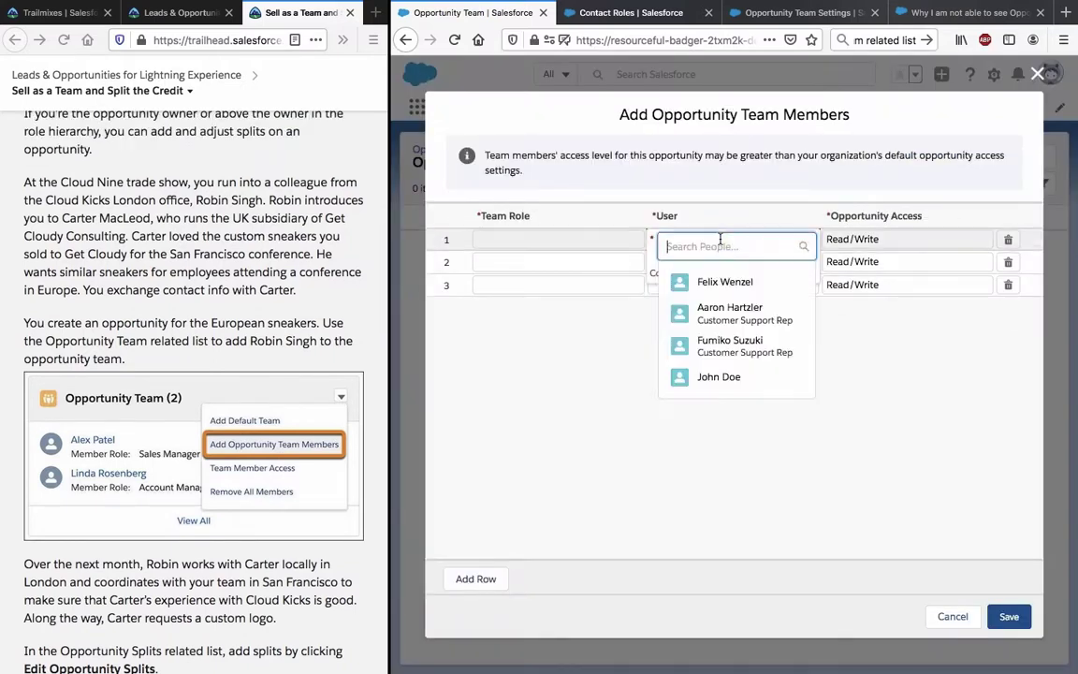
click(725, 318)
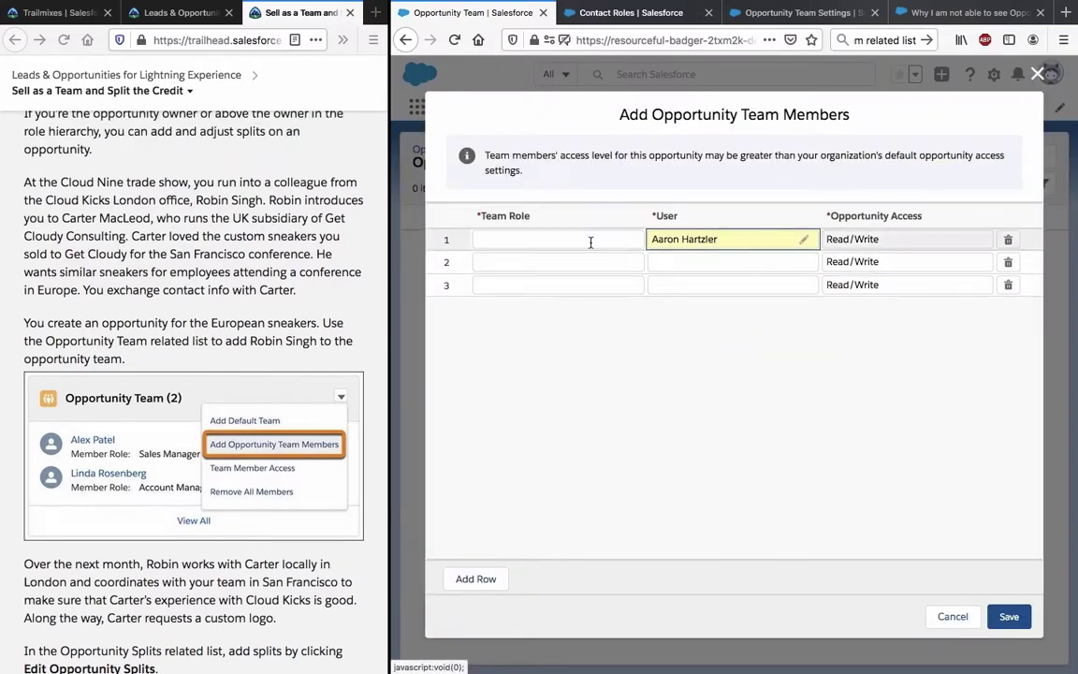
click(589, 241)
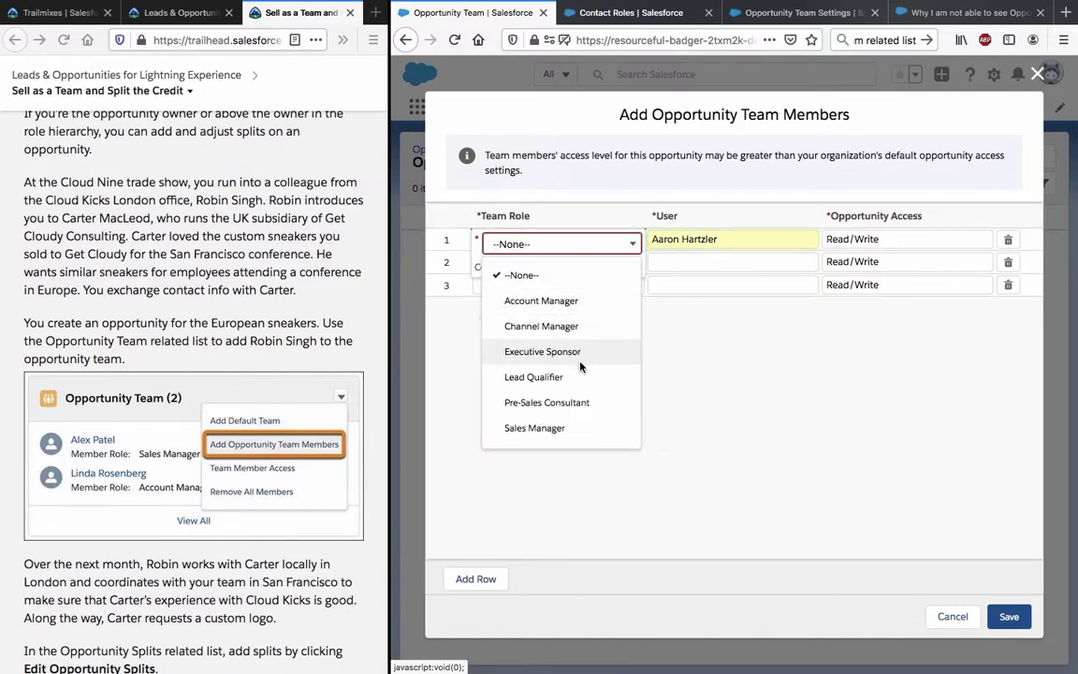
click(569, 427)
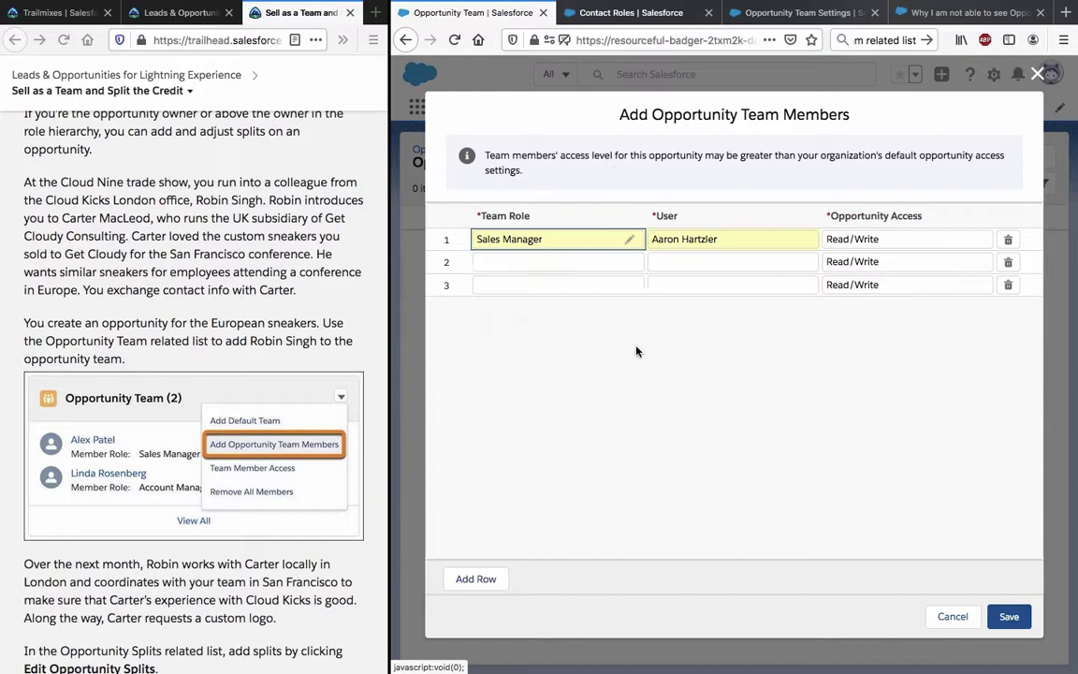
click(728, 263)
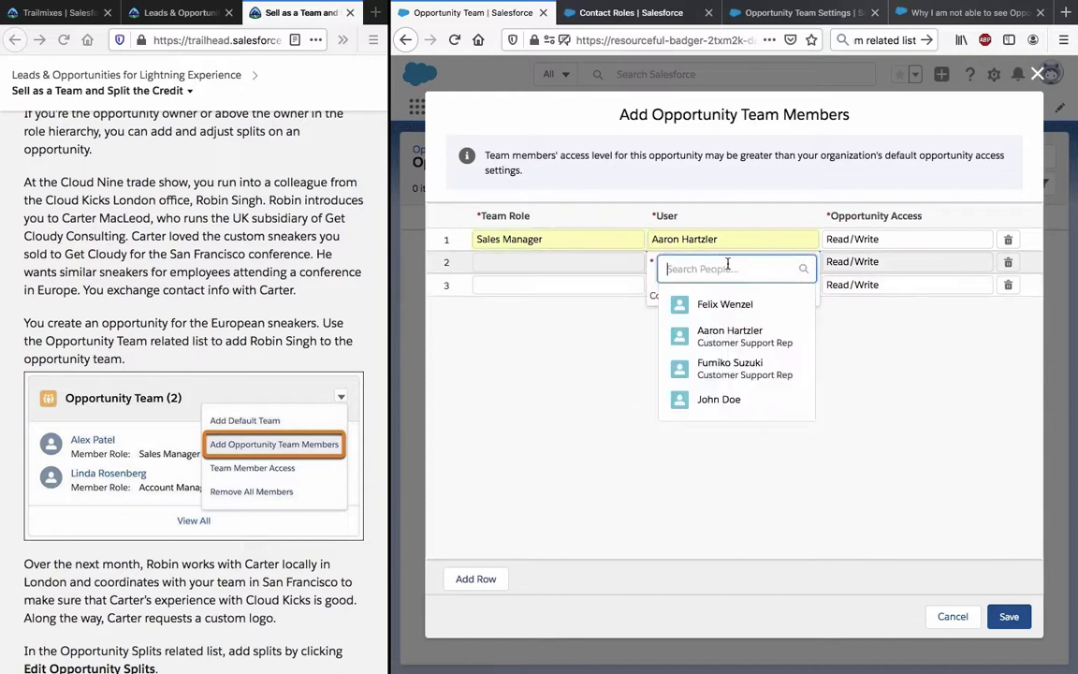
click(746, 370)
click(599, 259)
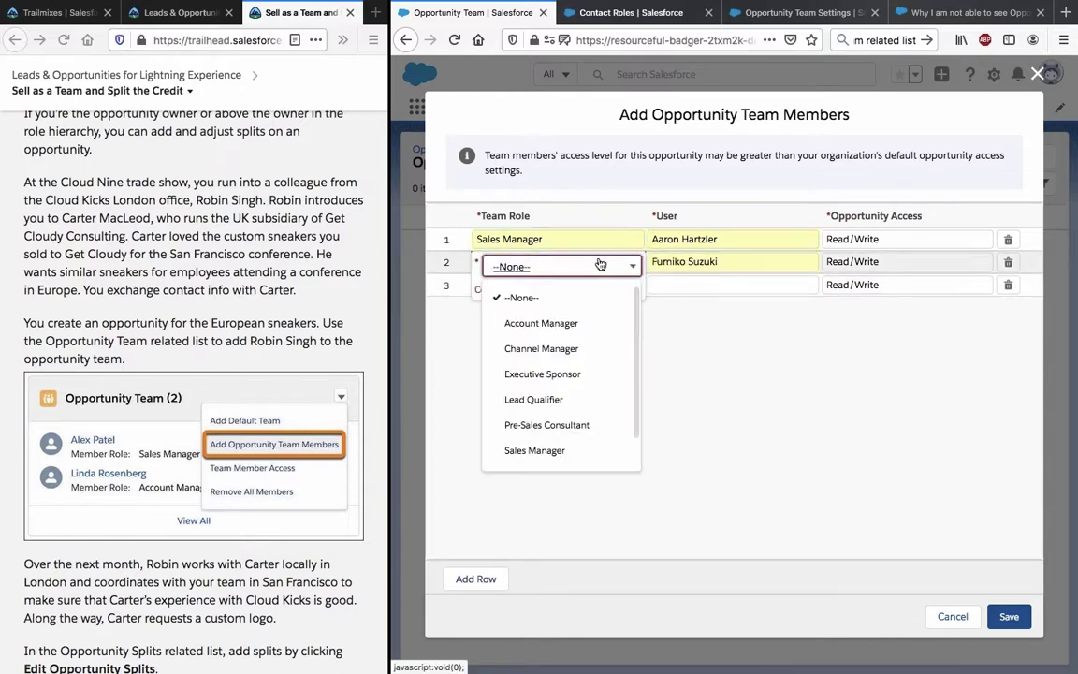
click(576, 402)
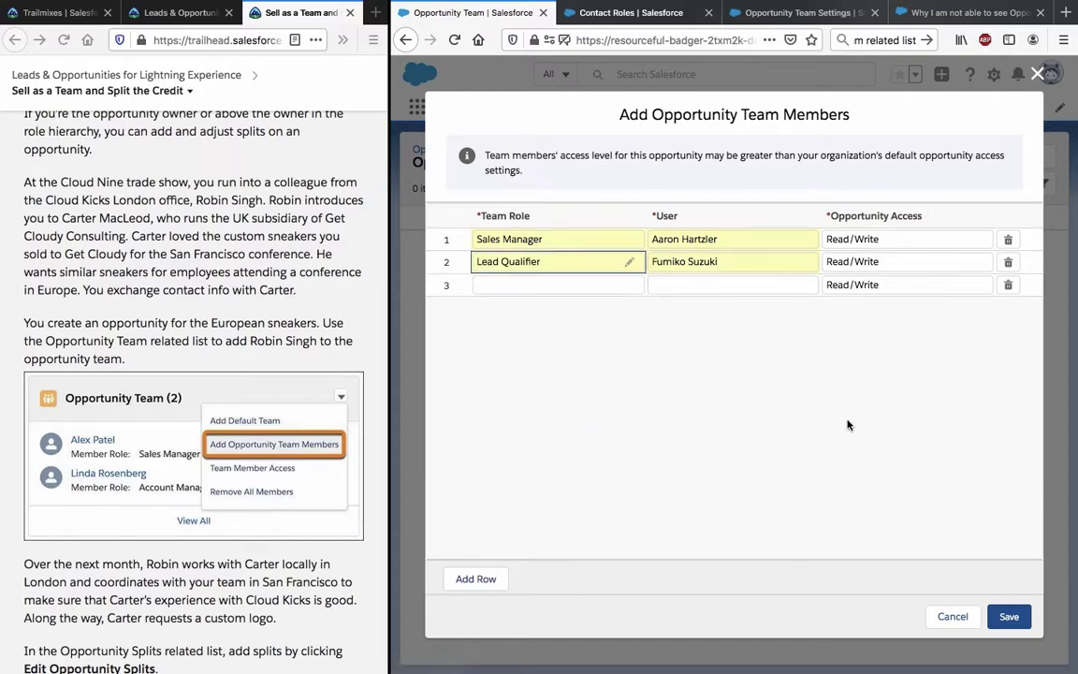
click(998, 623)
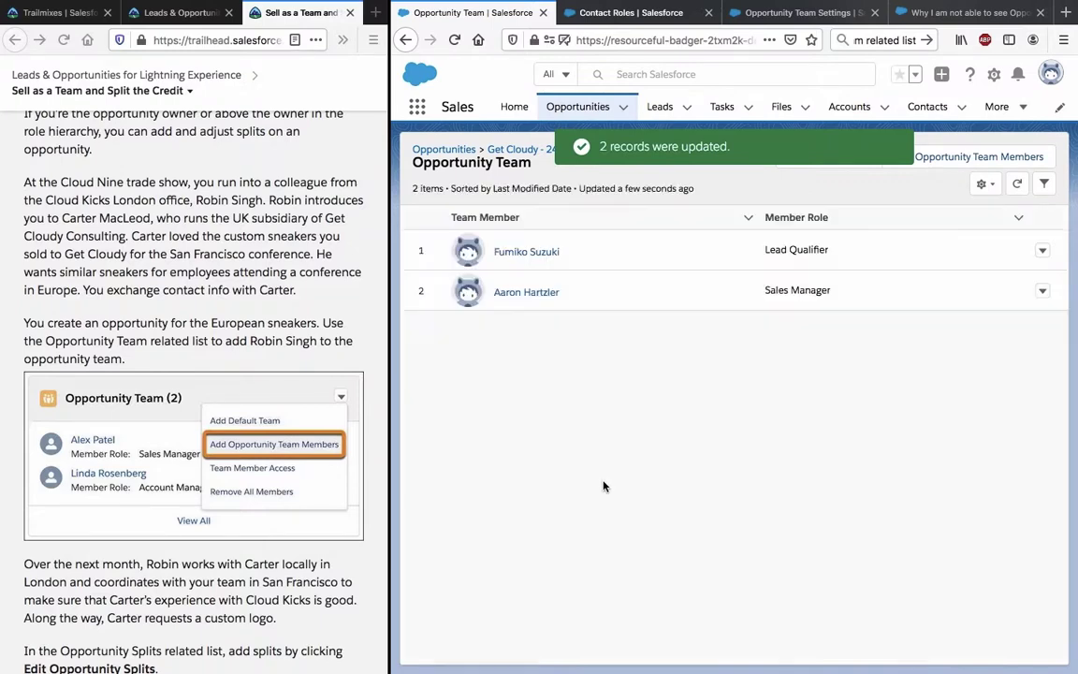
Step: Scroll the Opportunity Team list, then go back via the Get Cloudy - 24 Holiday Sneakers breadcrumb
scroll(313, 465, down, 3)
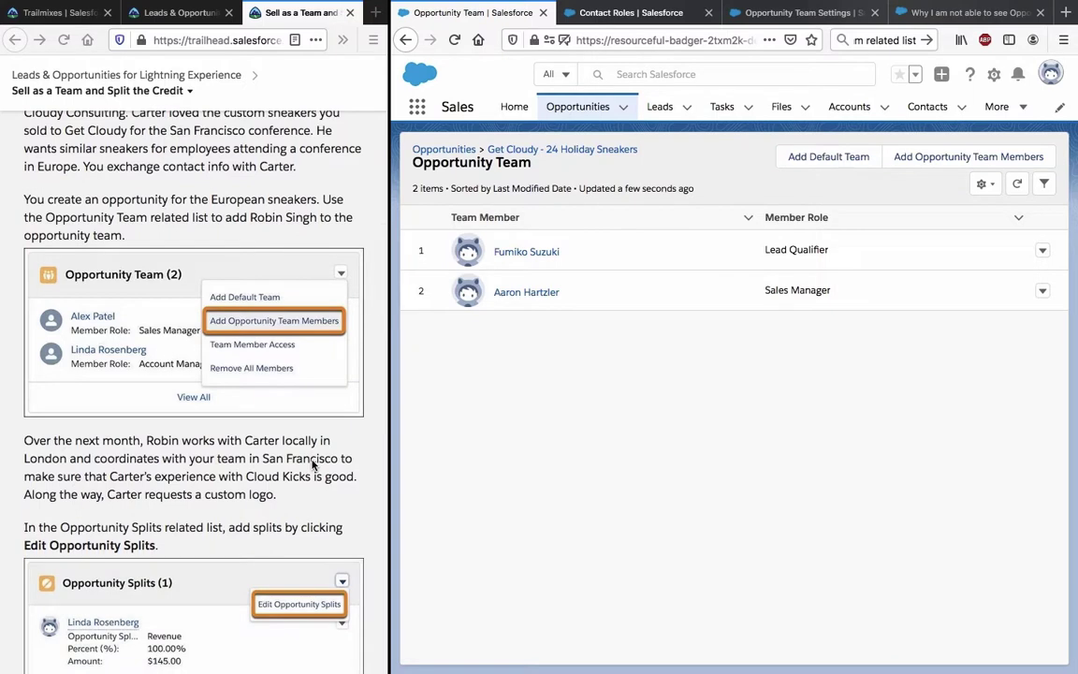
scroll(314, 465, down, 1)
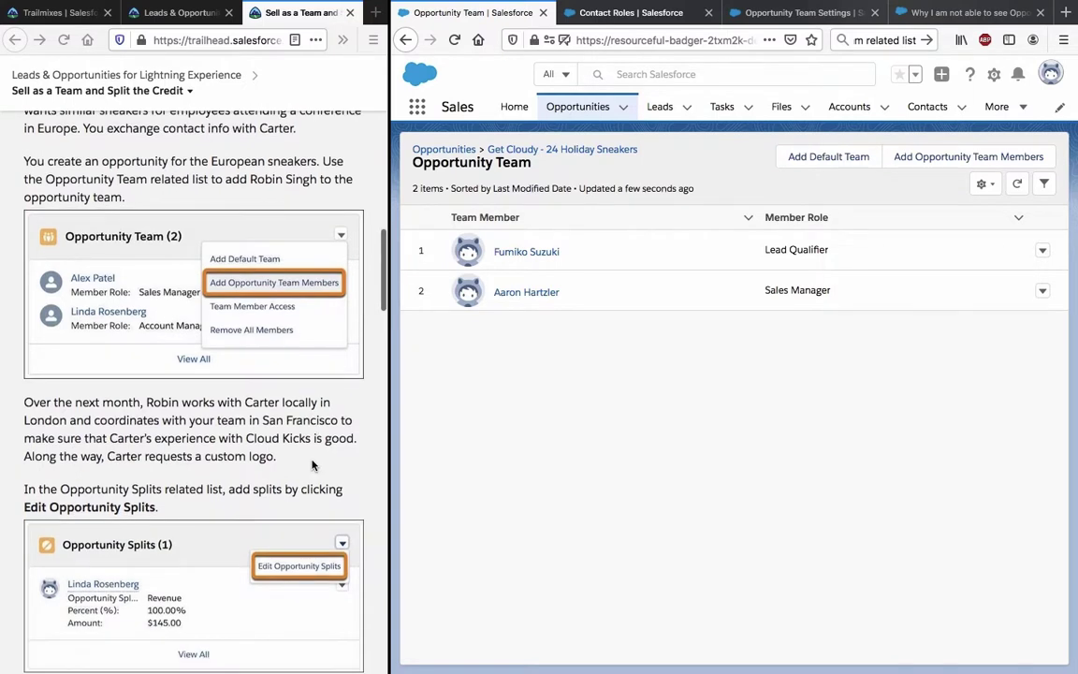
scroll(313, 465, down, 1)
scroll(313, 465, down, 1)
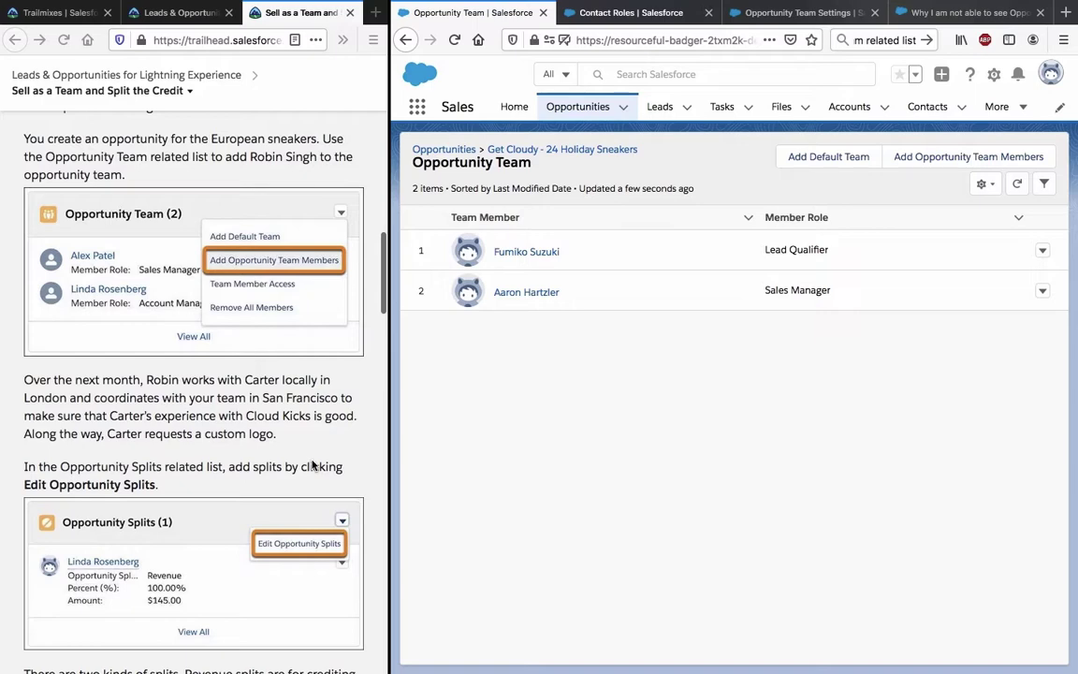
scroll(313, 465, down, 5)
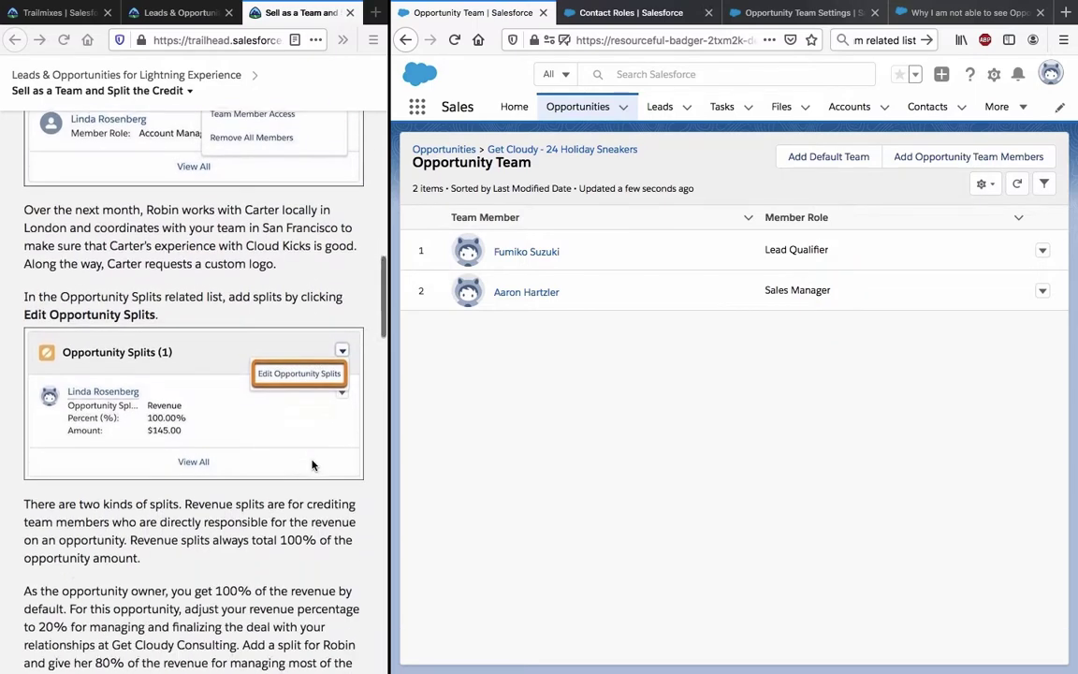
scroll(313, 465, down, 2)
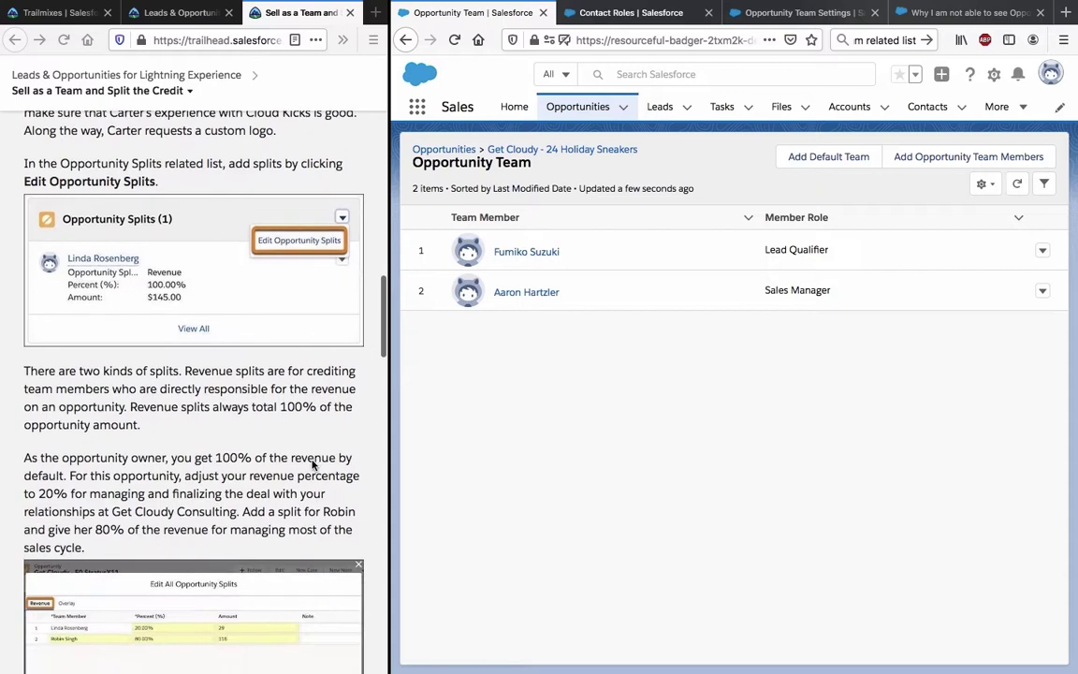
scroll(314, 464, down, 1)
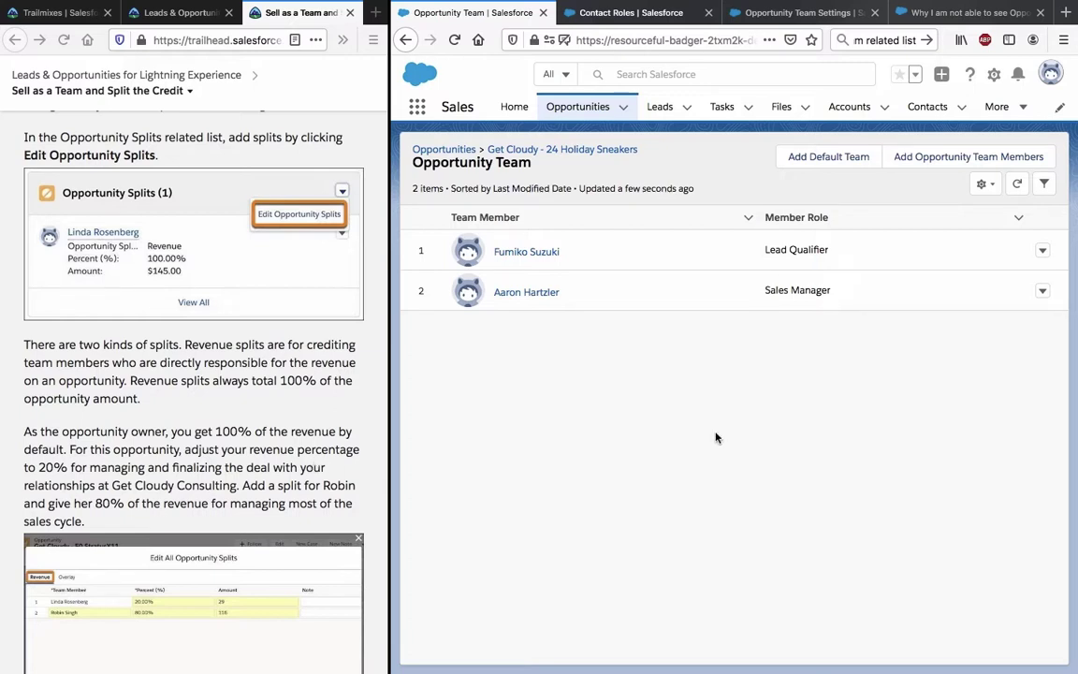
click(576, 150)
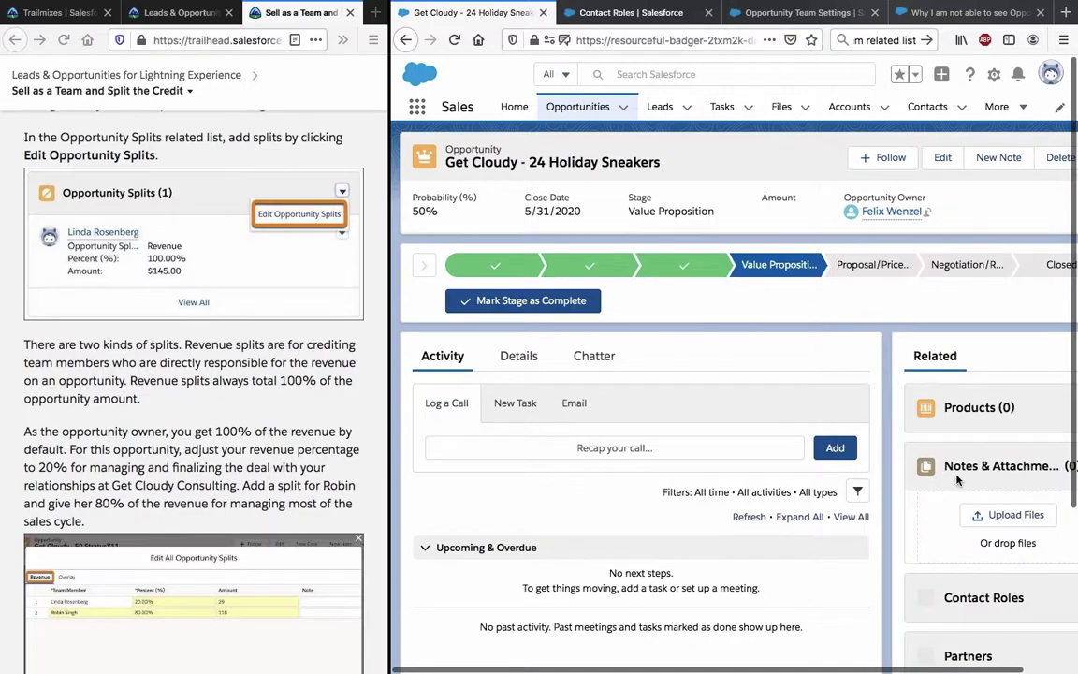
scroll(956, 480, down, 5)
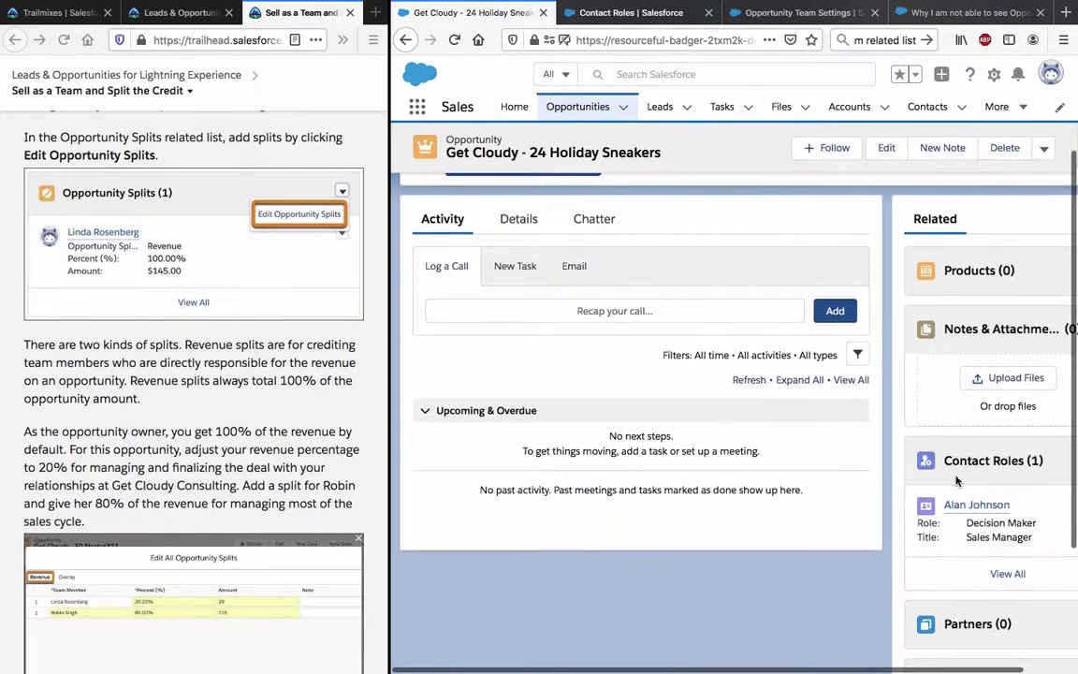
Step: Show the Get Cloudy opportunity's Details tab and scan its fields
scroll(956, 480, up, 5)
click(498, 355)
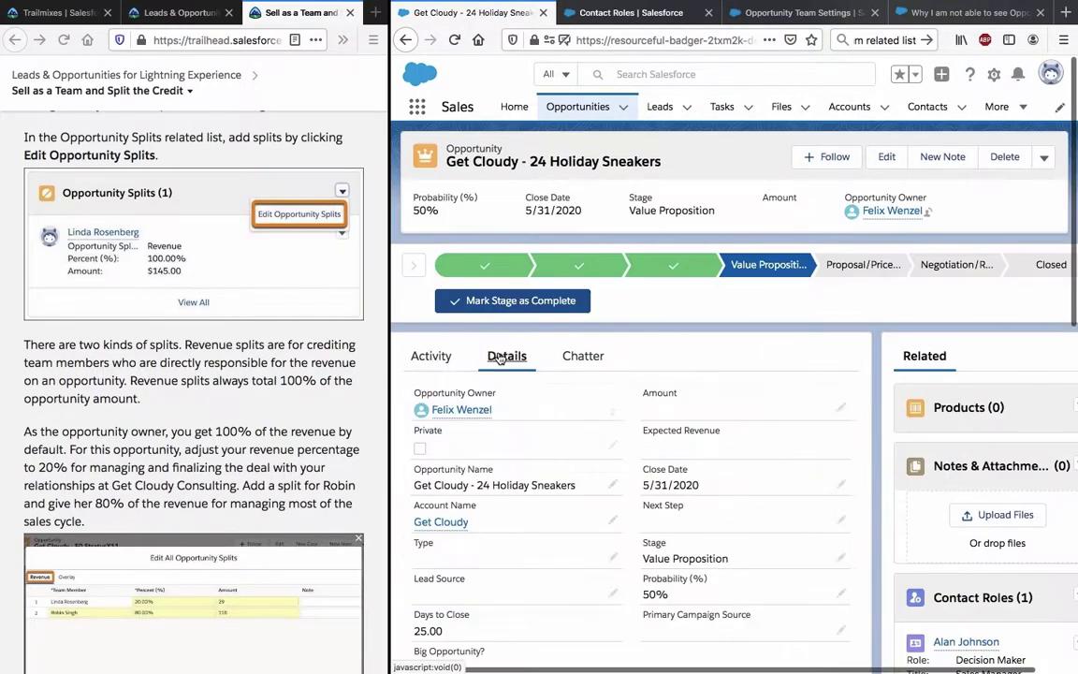
scroll(758, 446, down, 10)
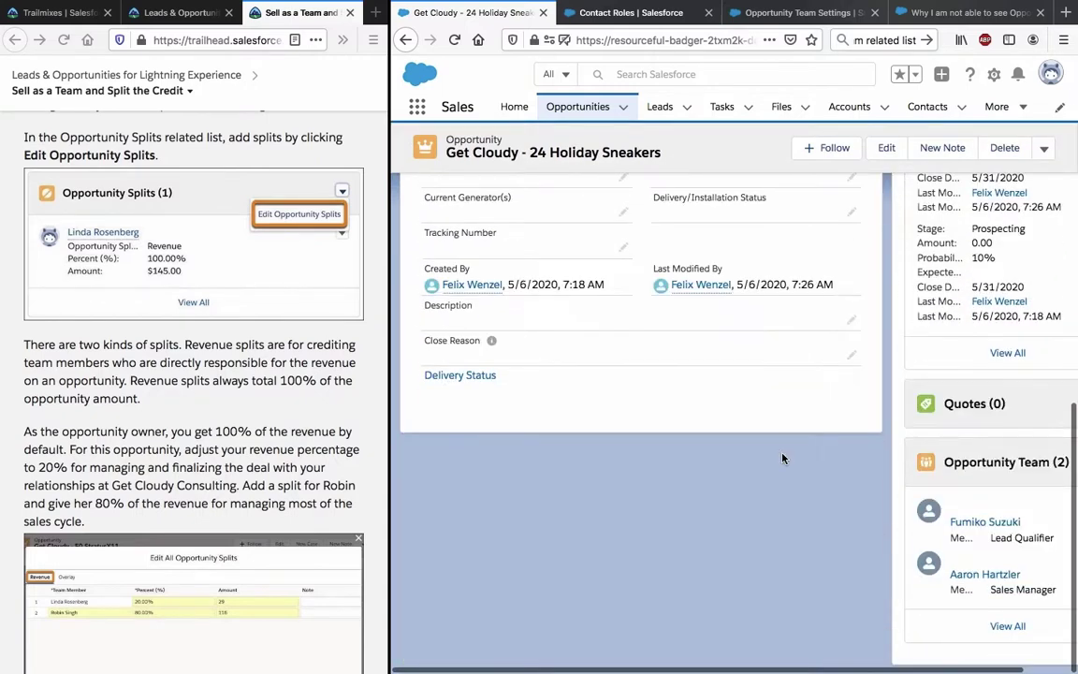
scroll(1005, 470, right, 2)
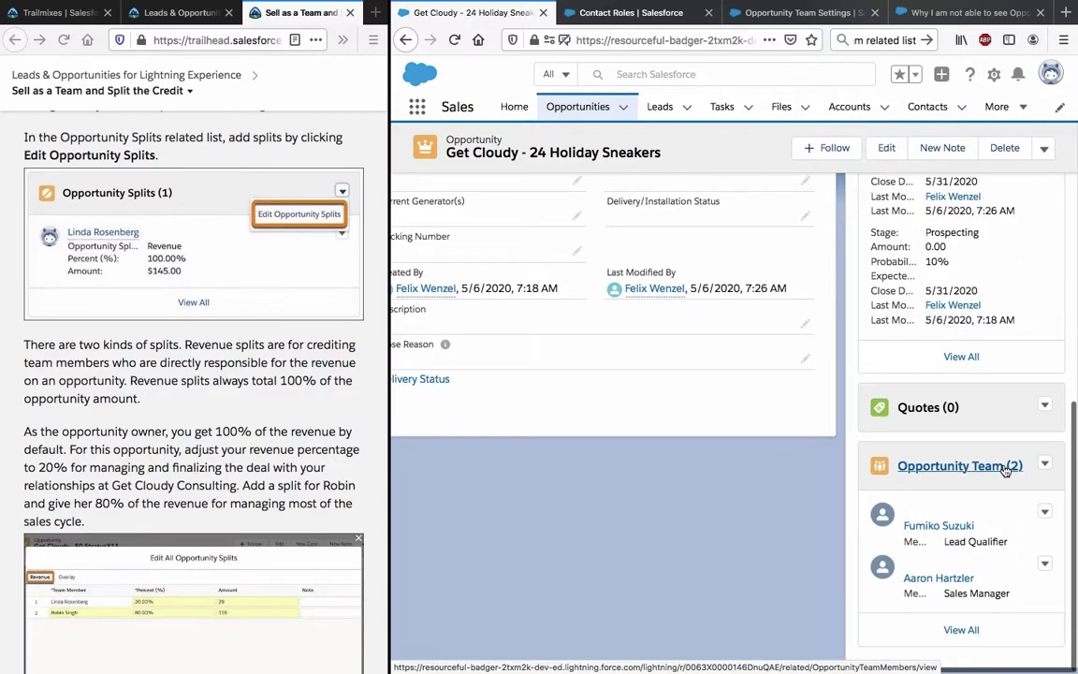
scroll(667, 461, up, 1)
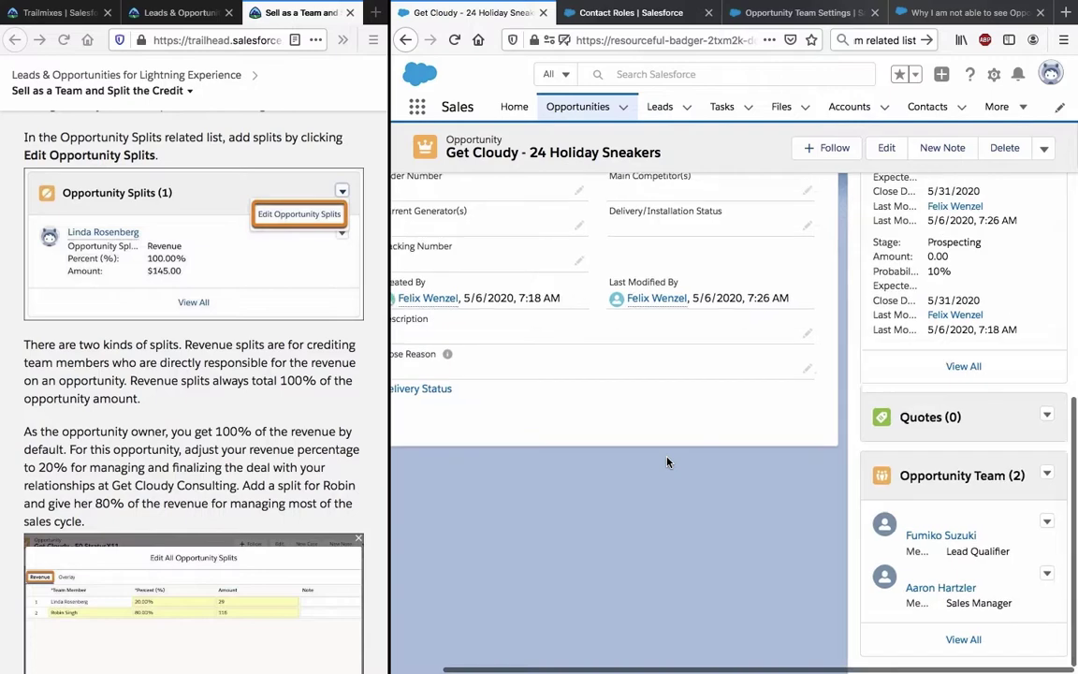
scroll(667, 461, up, 4)
scroll(667, 462, up, 4)
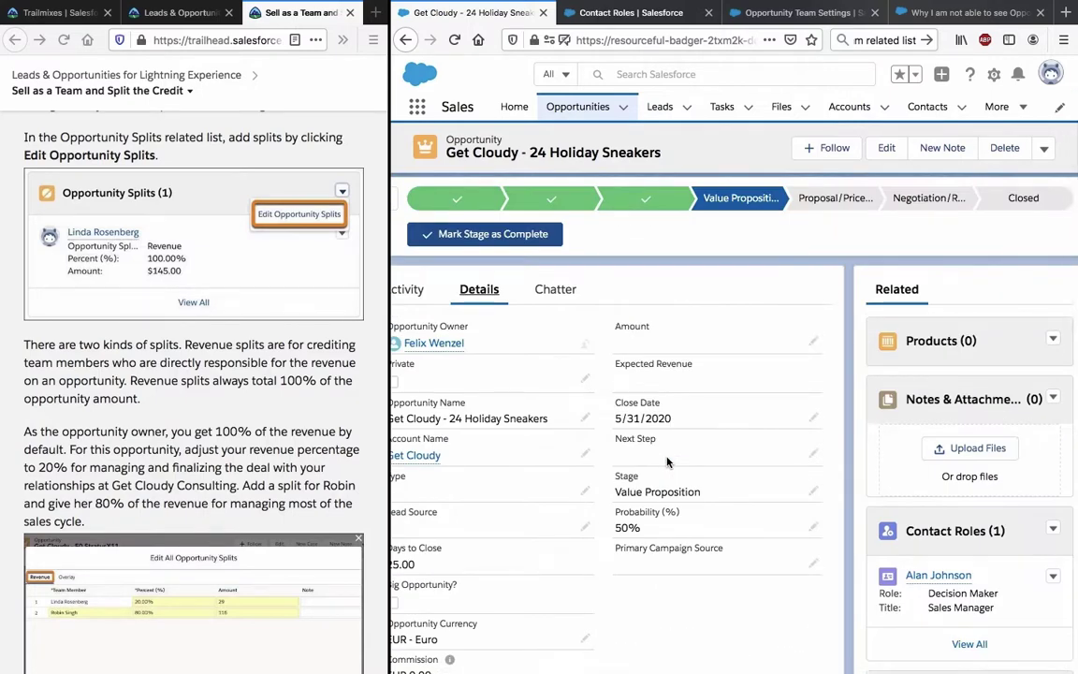
scroll(667, 461, left, 2)
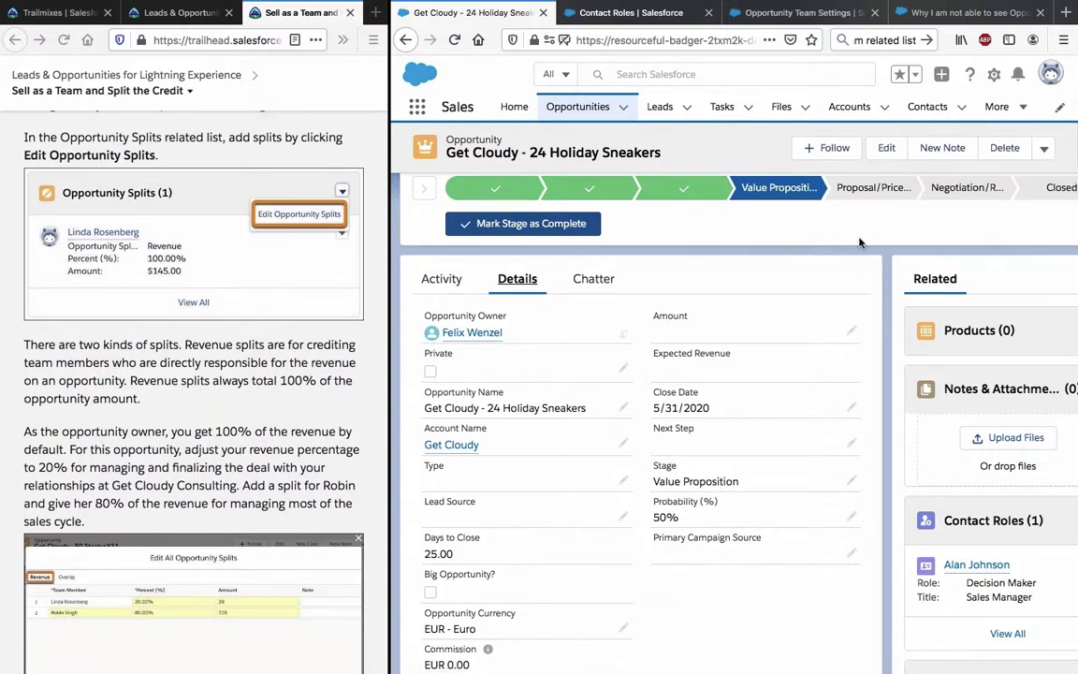
Step: Check the record's extra actions and its Opportunity Team list, then switch to the Setup tab
click(1043, 151)
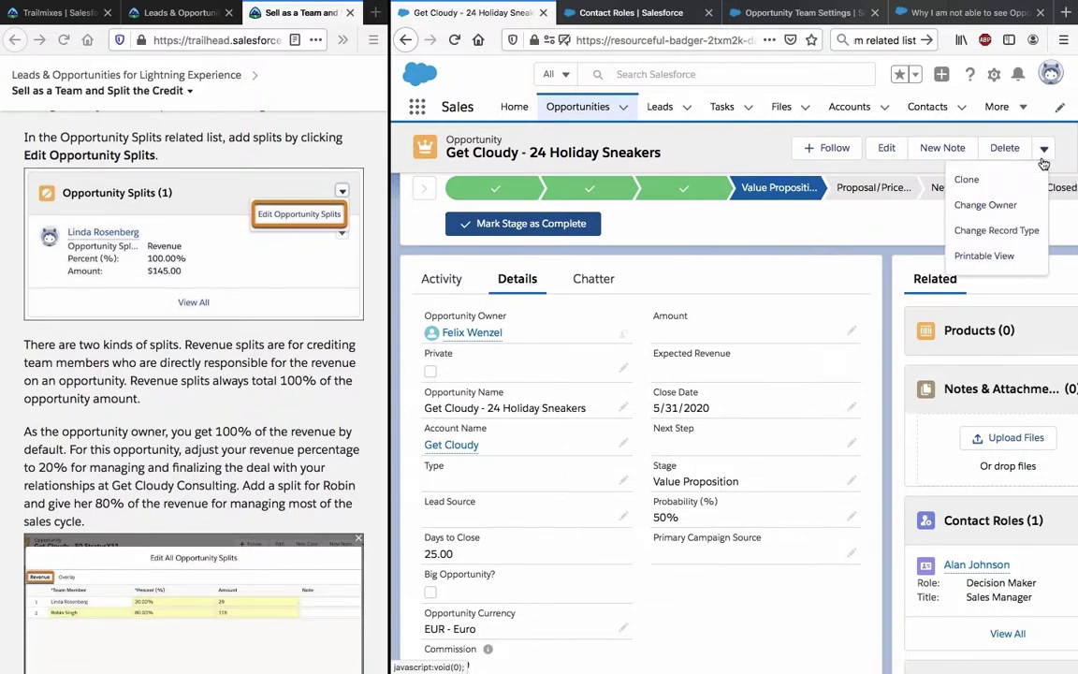
scroll(935, 281, down, 3)
scroll(968, 288, up, 2)
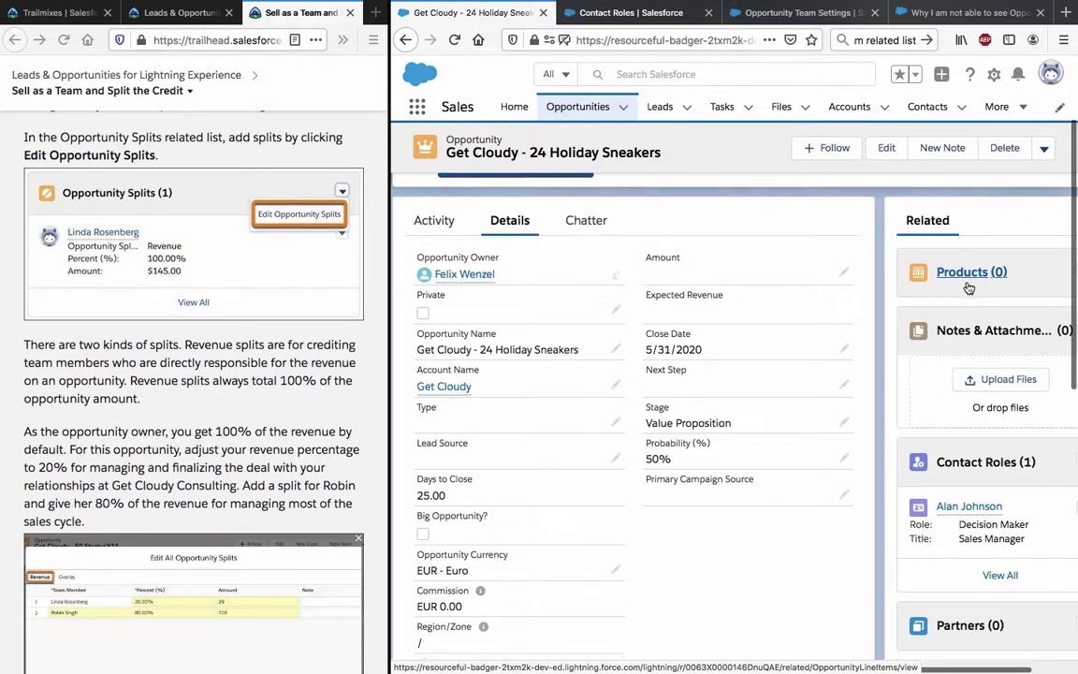
scroll(969, 288, down, 5)
scroll(968, 288, down, 2)
scroll(967, 285, right, 2)
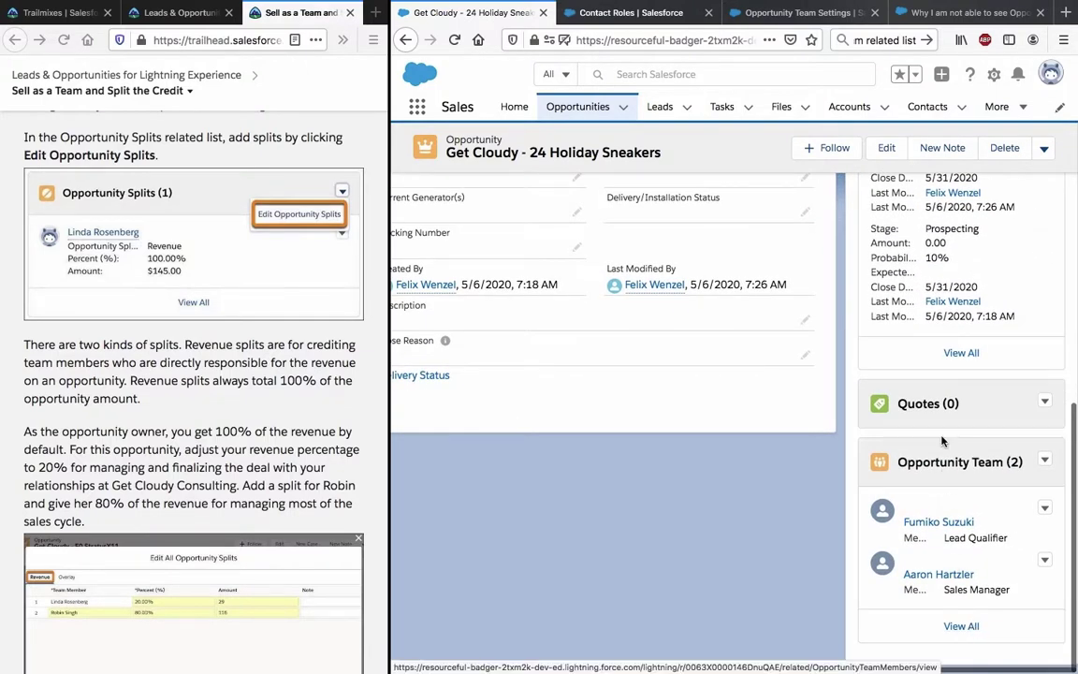
scroll(942, 438, up, 7)
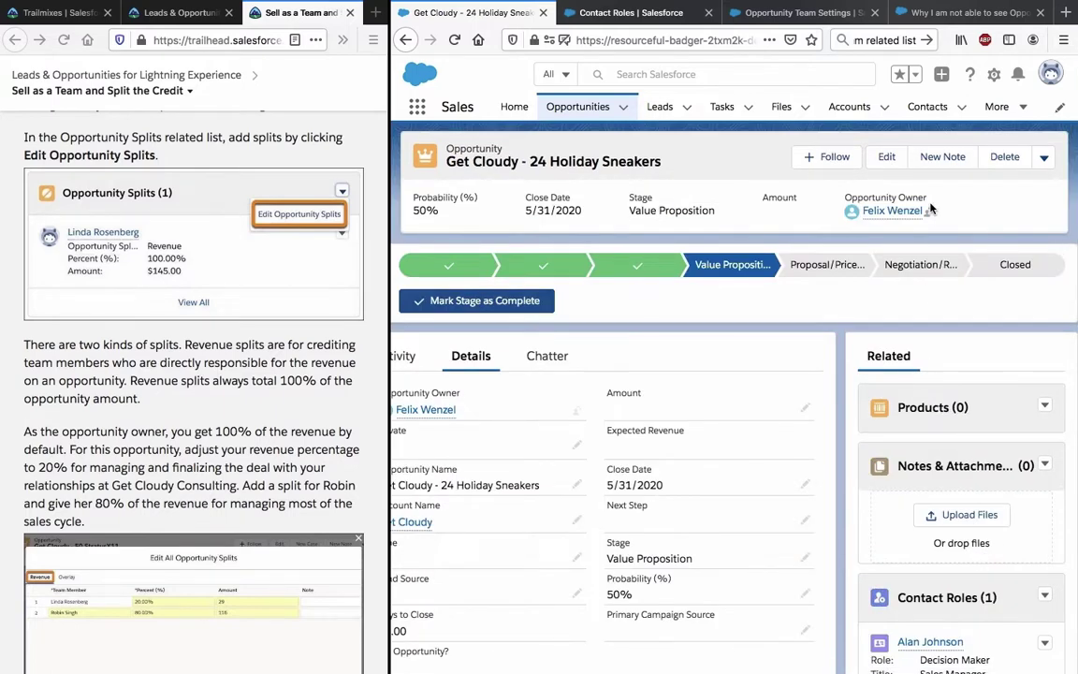
click(793, 13)
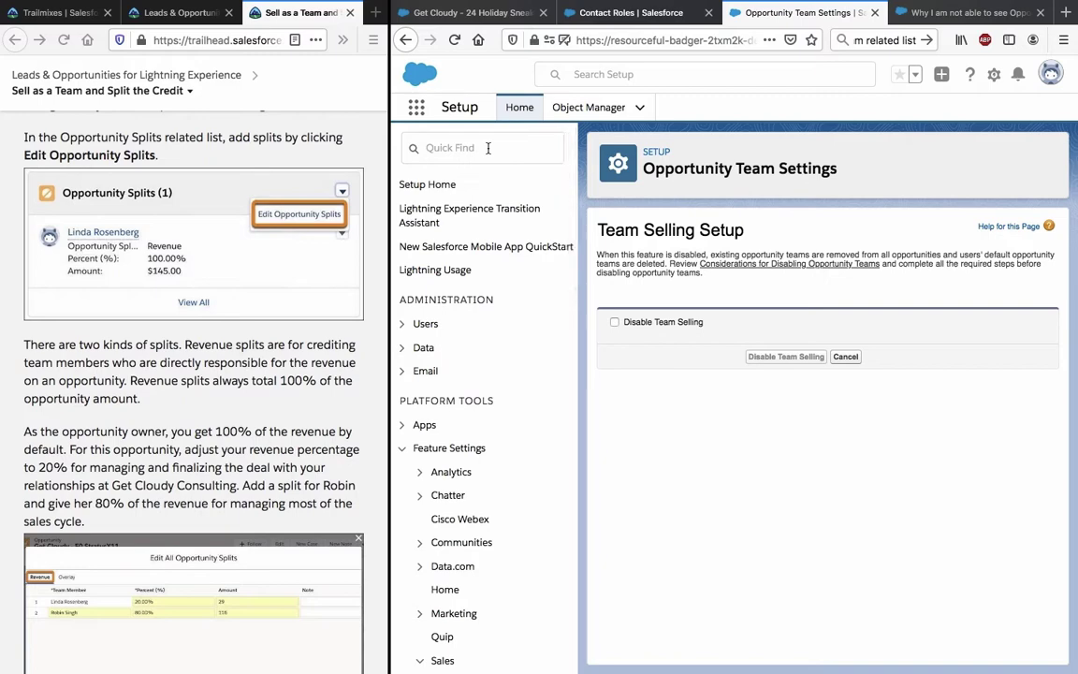
Step: From Object Manager, open the Opportunity object and list its Page Layouts
click(603, 110)
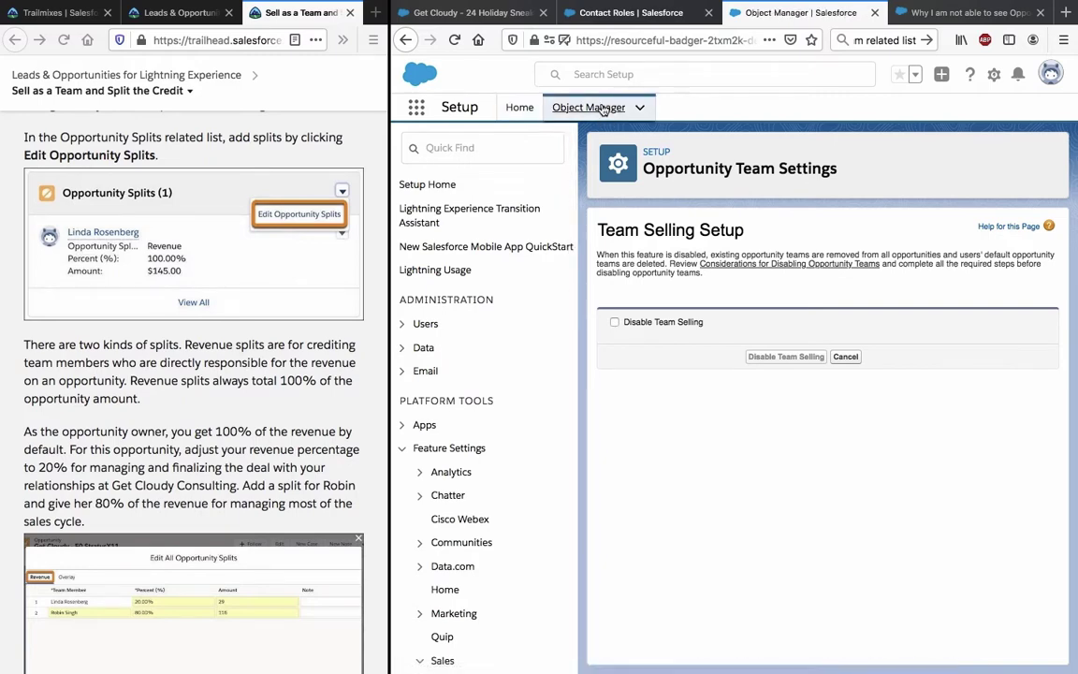
scroll(505, 449, down, 10)
scroll(496, 439, up, 1)
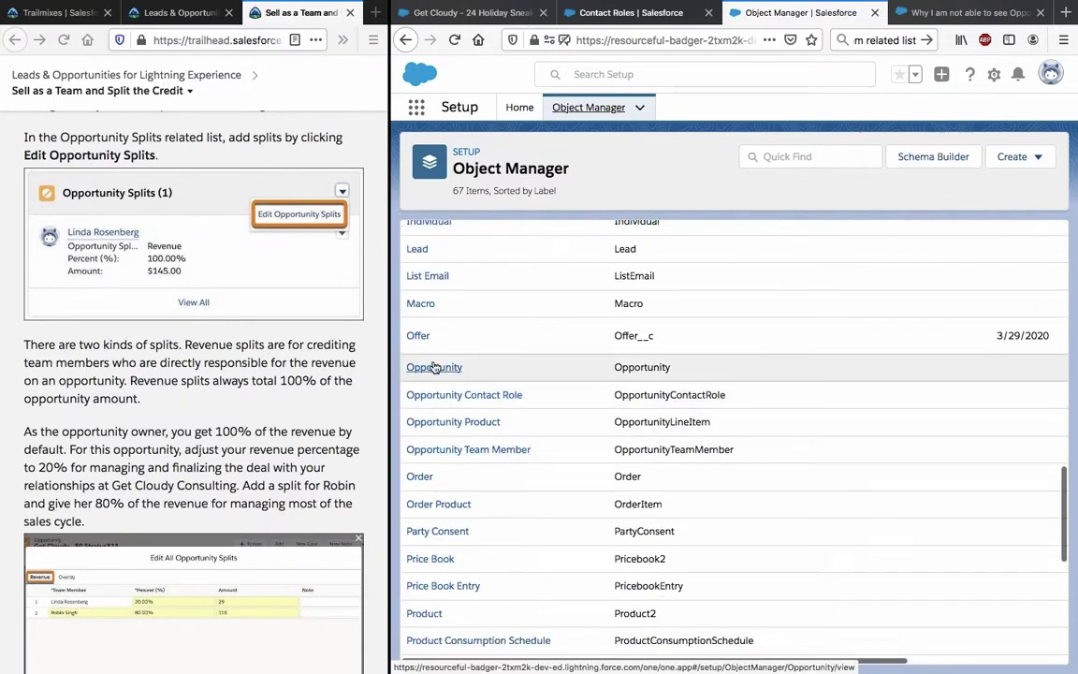
click(434, 366)
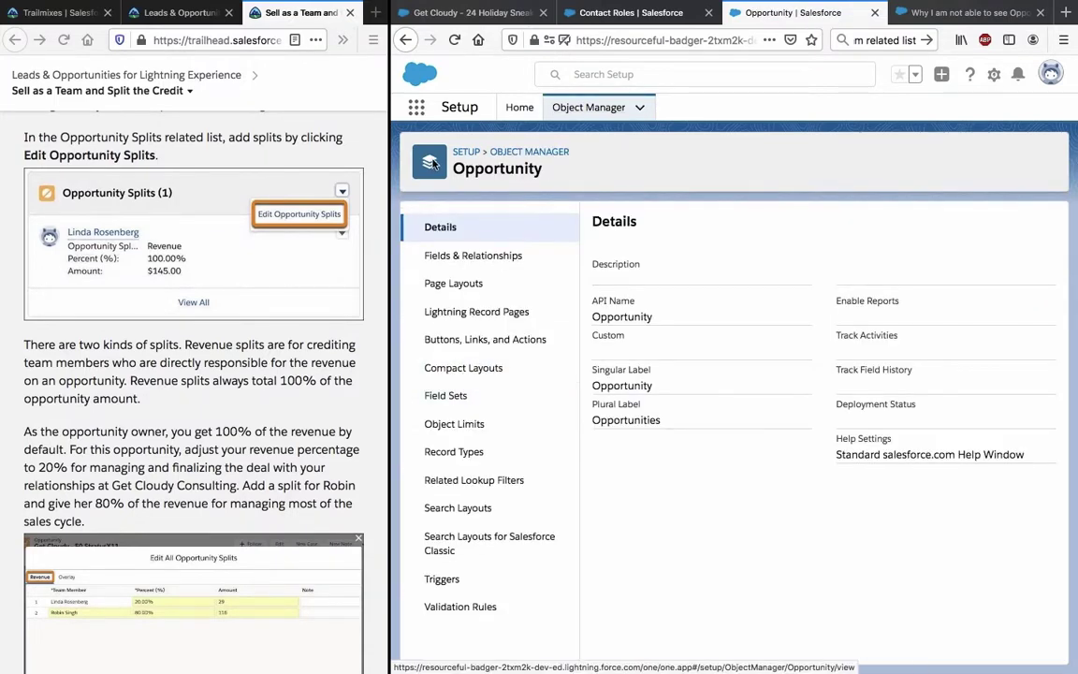
click(405, 39)
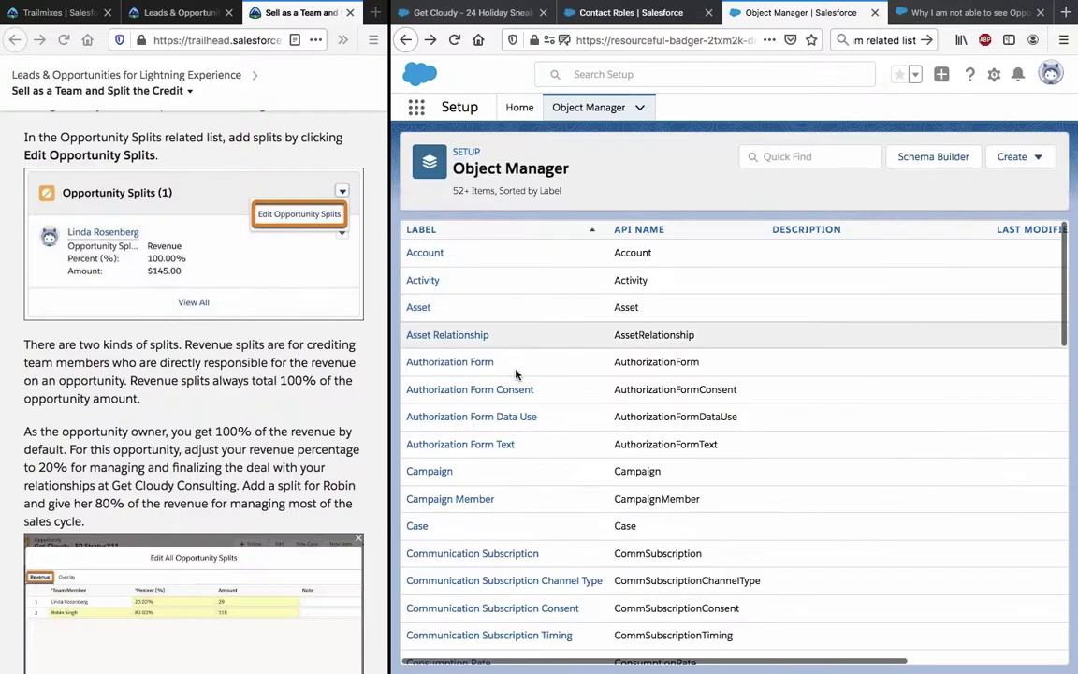
scroll(514, 374, down, 5)
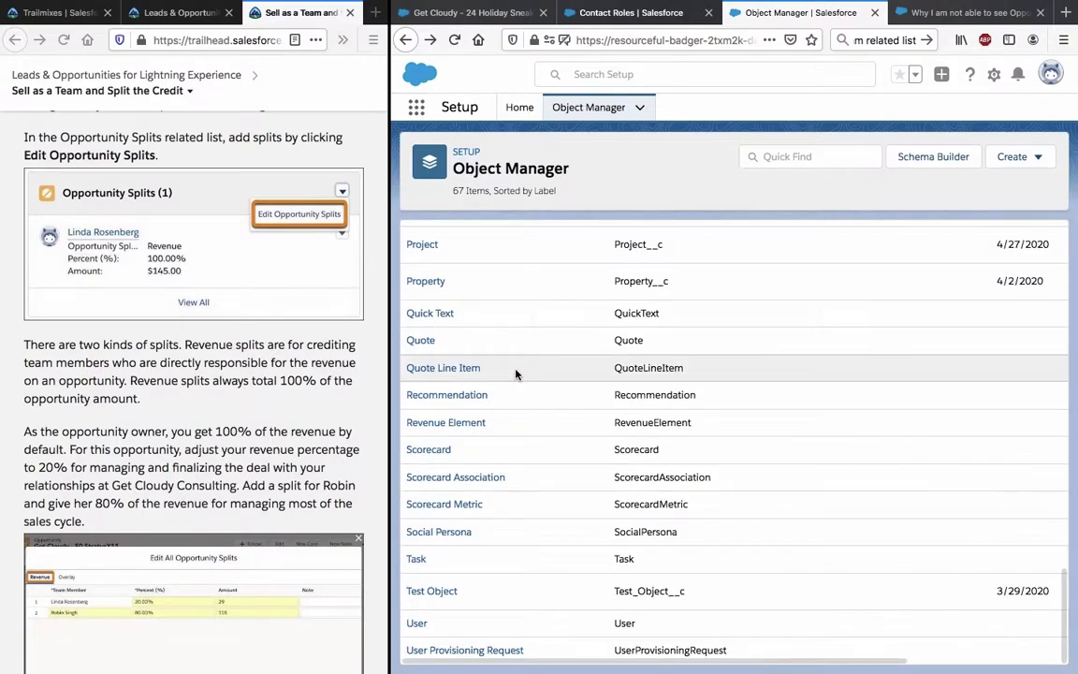
click(429, 39)
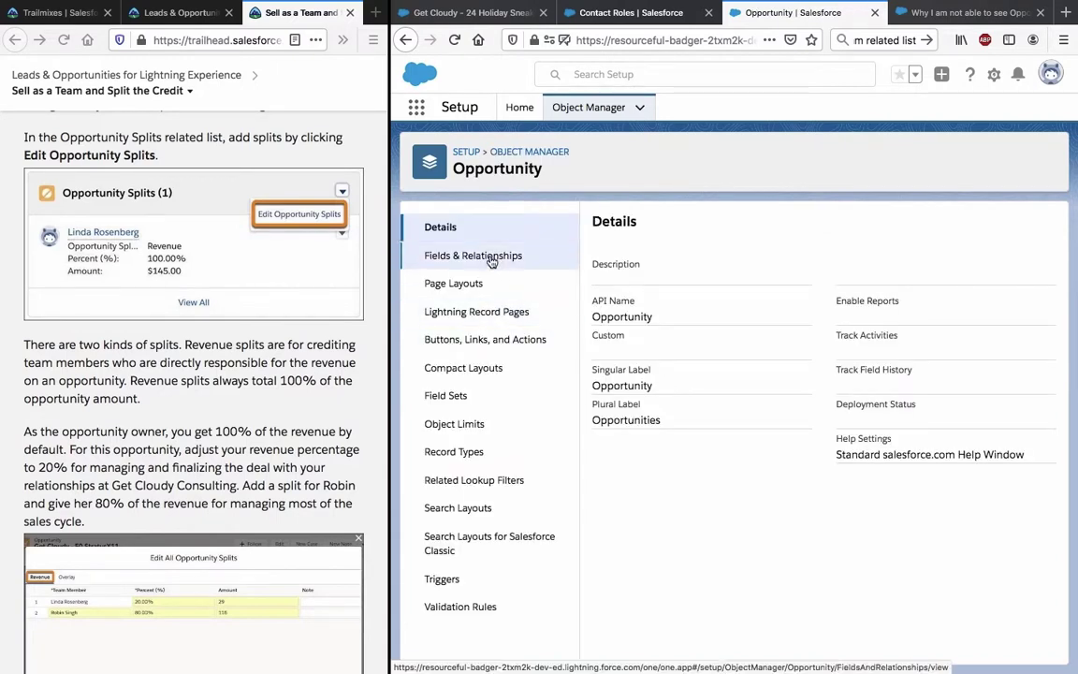
click(486, 283)
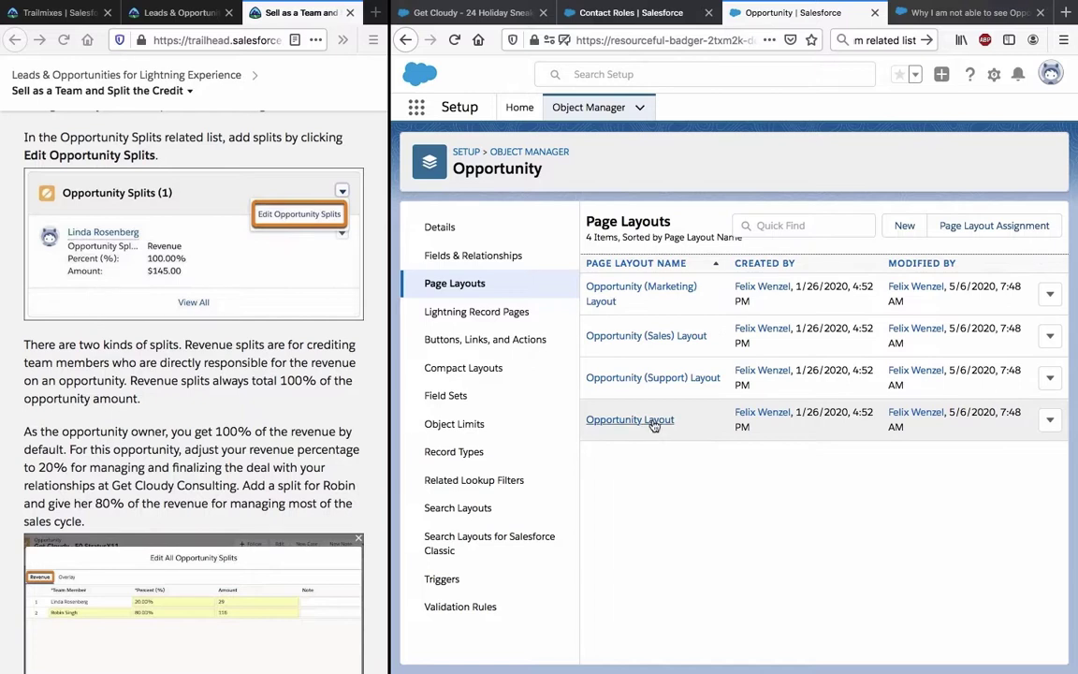
Step: Open the Opportunity Layout editor and browse the palette's Related Lists
click(653, 422)
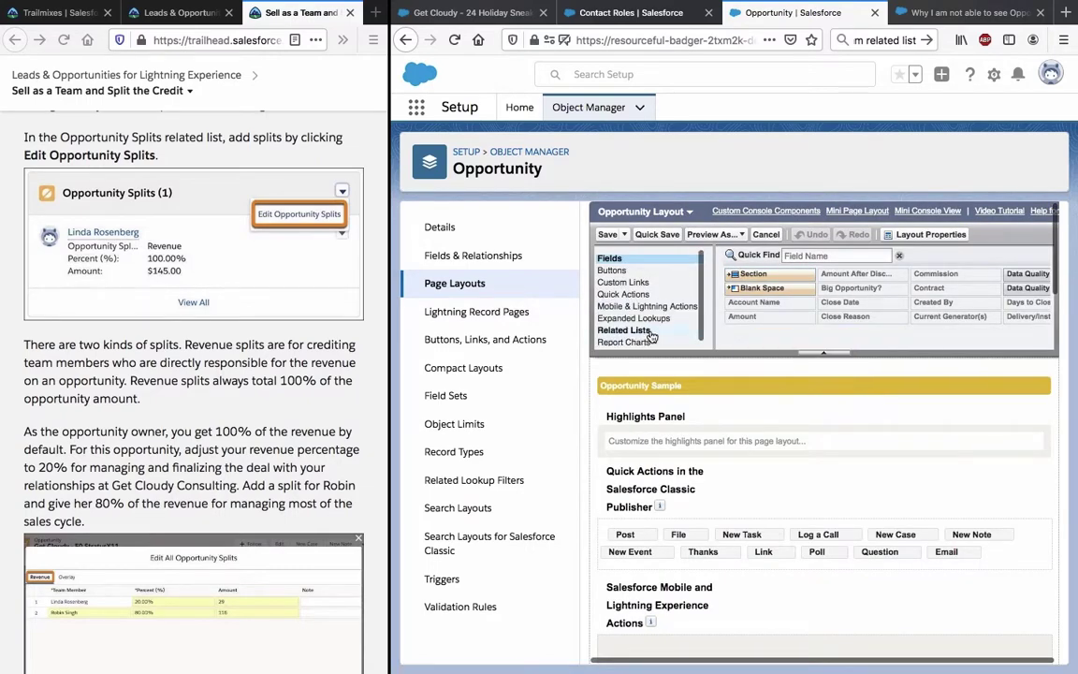
click(650, 332)
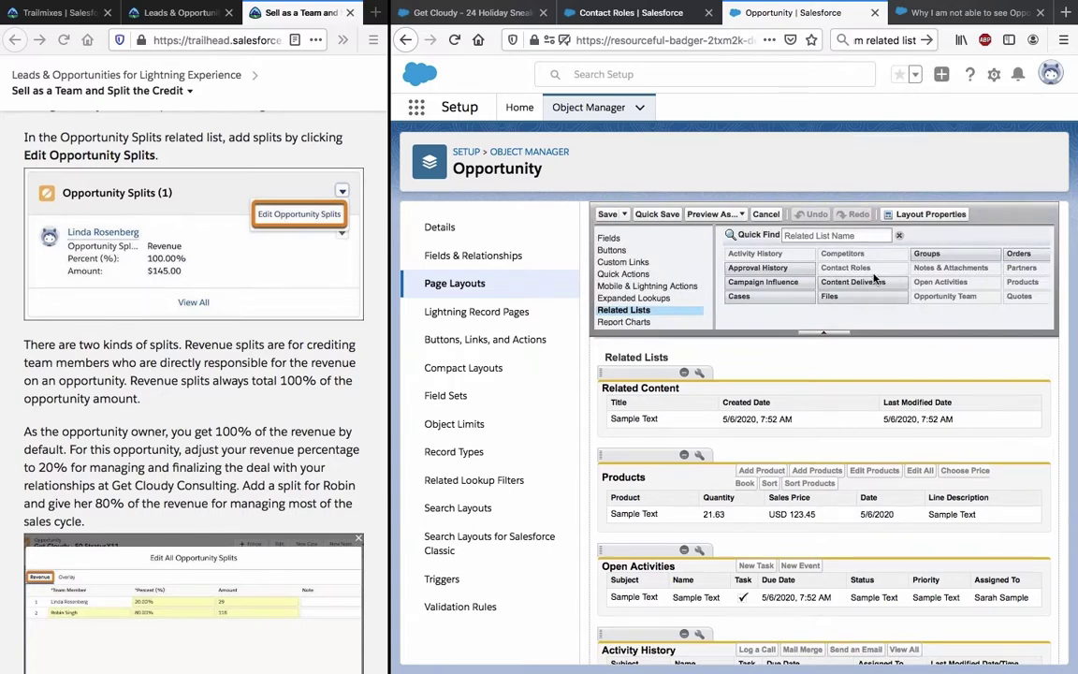
scroll(875, 277, right, 3)
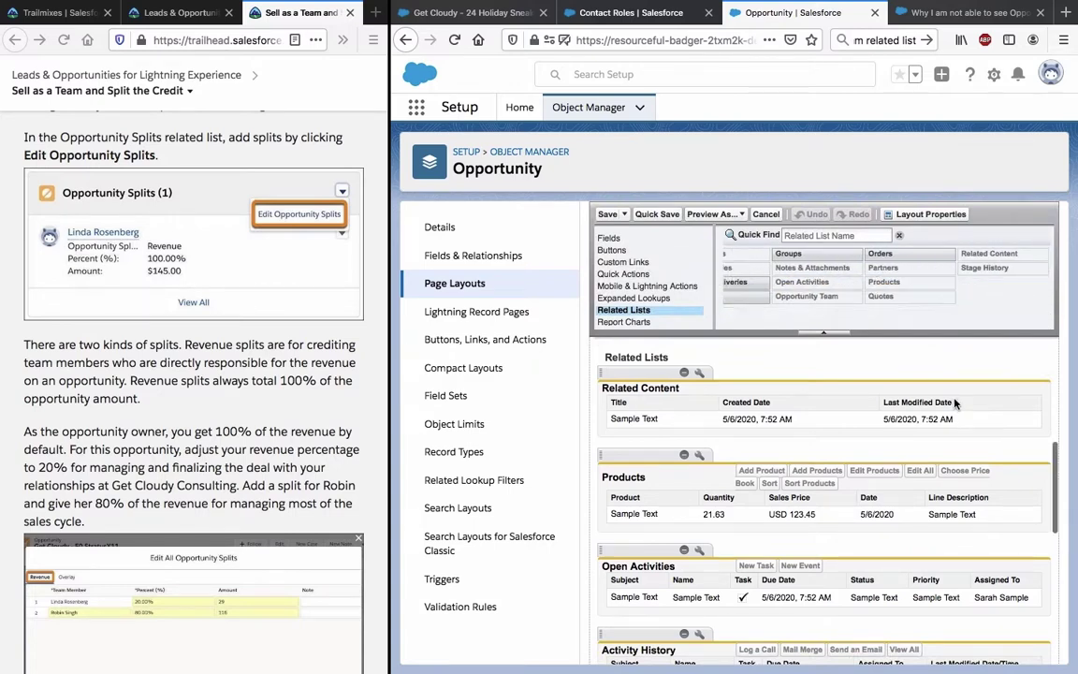
scroll(649, 283, down, 2)
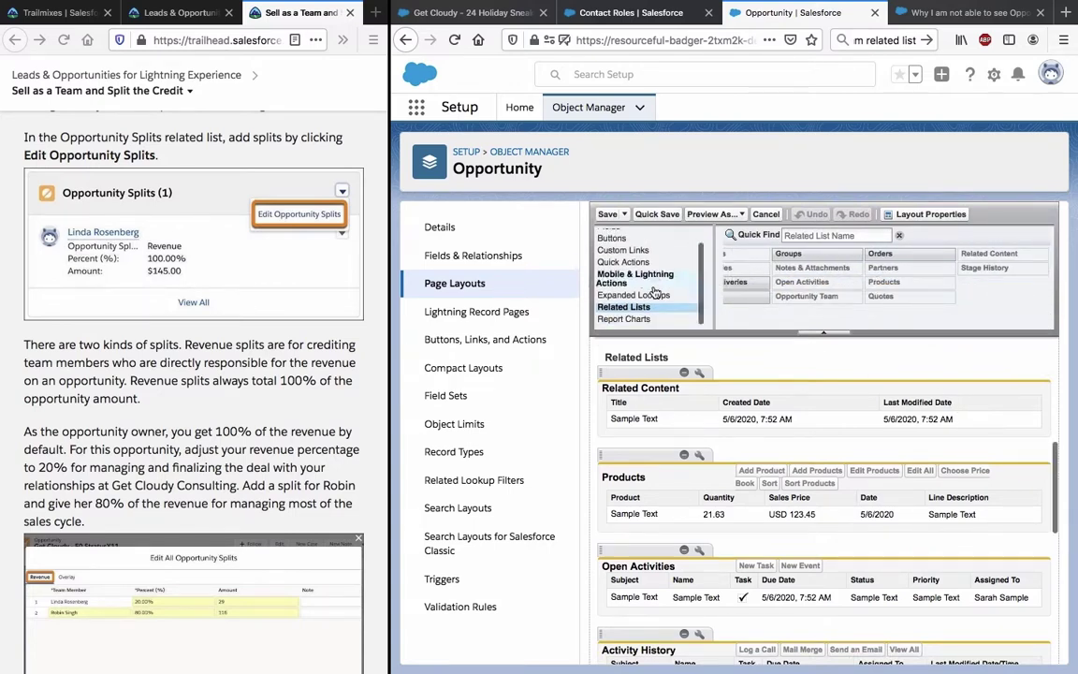
scroll(649, 283, up, 2)
scroll(735, 418, down, 5)
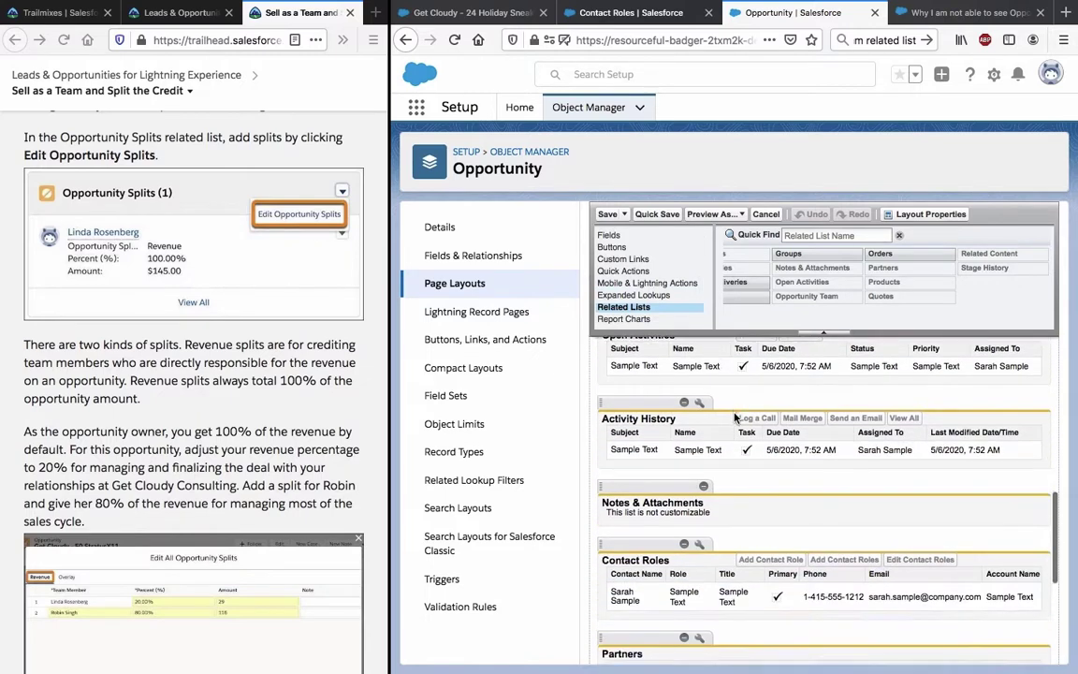
scroll(735, 419, down, 4)
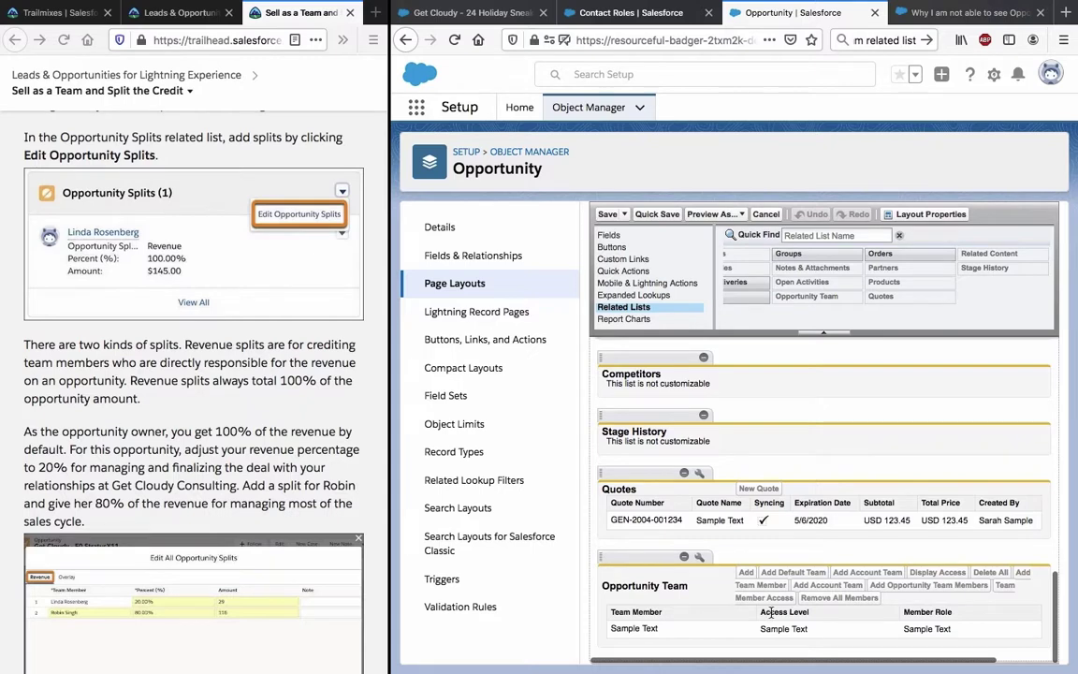
Step: Review the Opportunity Team related list's column properties and close them with X
click(699, 557)
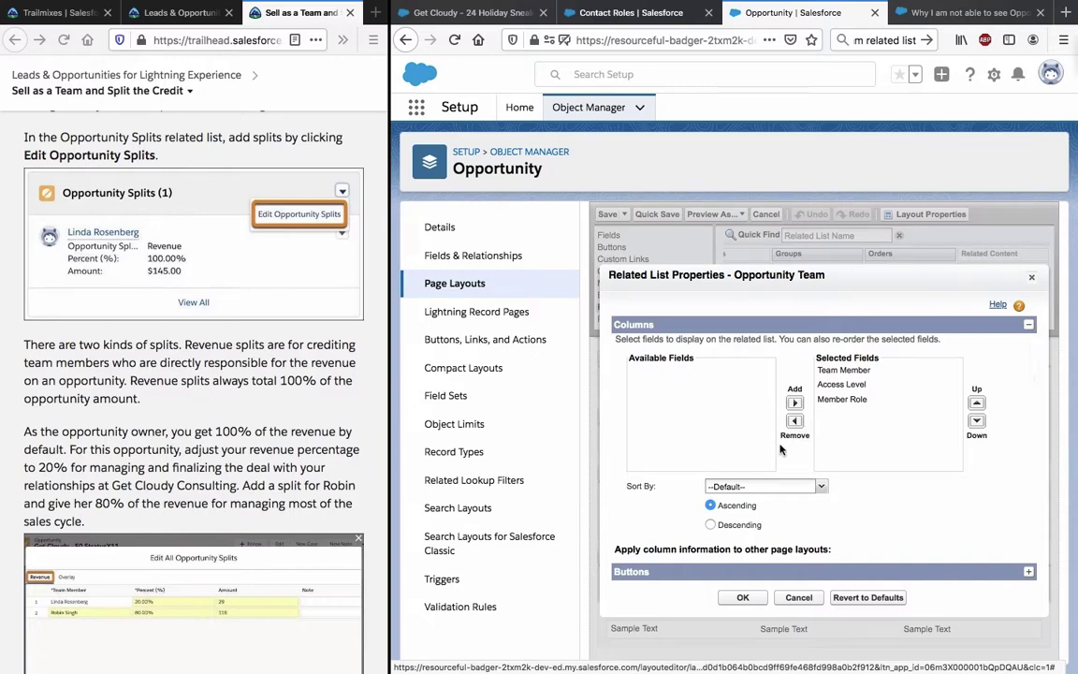
scroll(781, 450, down, 3)
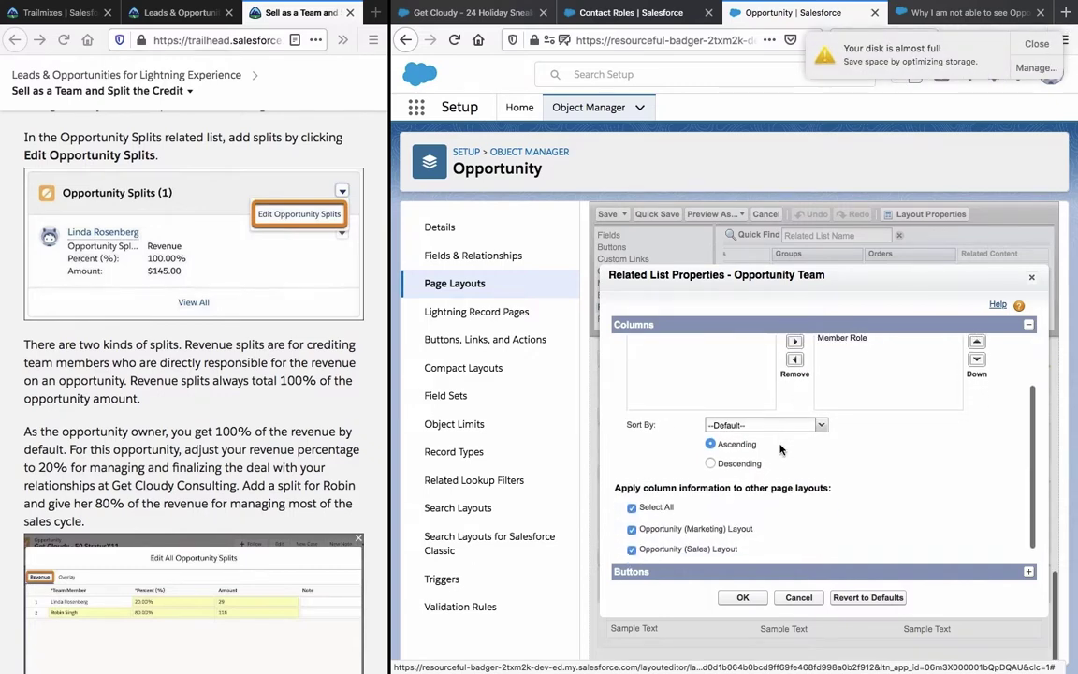
scroll(781, 450, down, 1)
scroll(780, 450, up, 4)
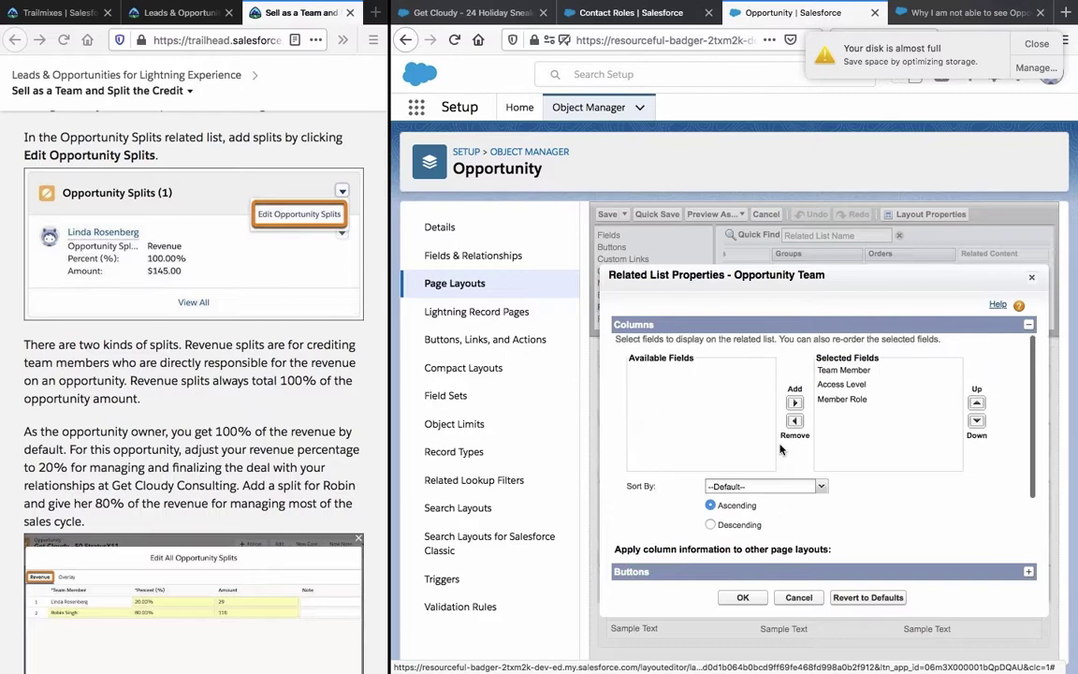
click(1031, 278)
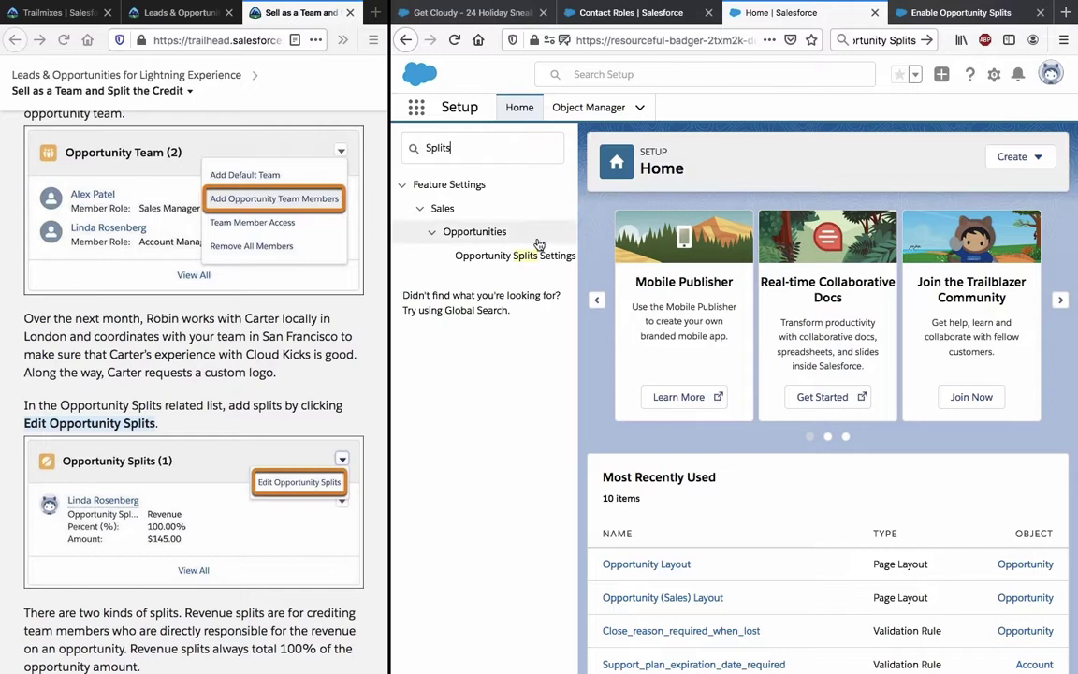
Step: Enable Opportunity Splits with the Revenue and Overlay split types active
click(493, 262)
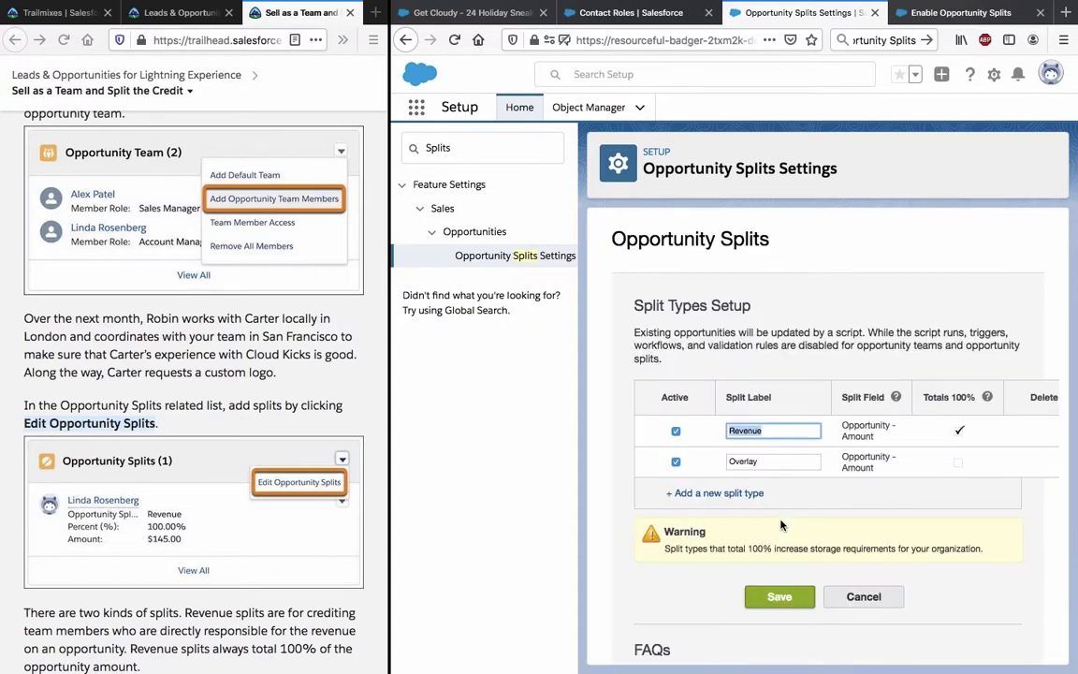
click(779, 598)
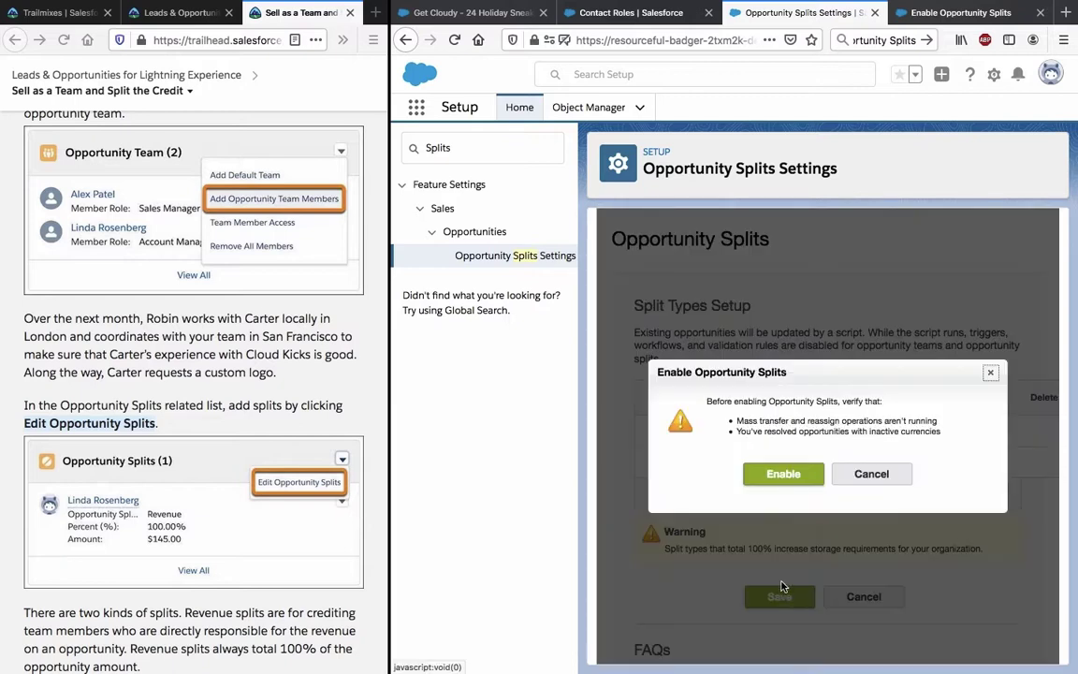
click(785, 475)
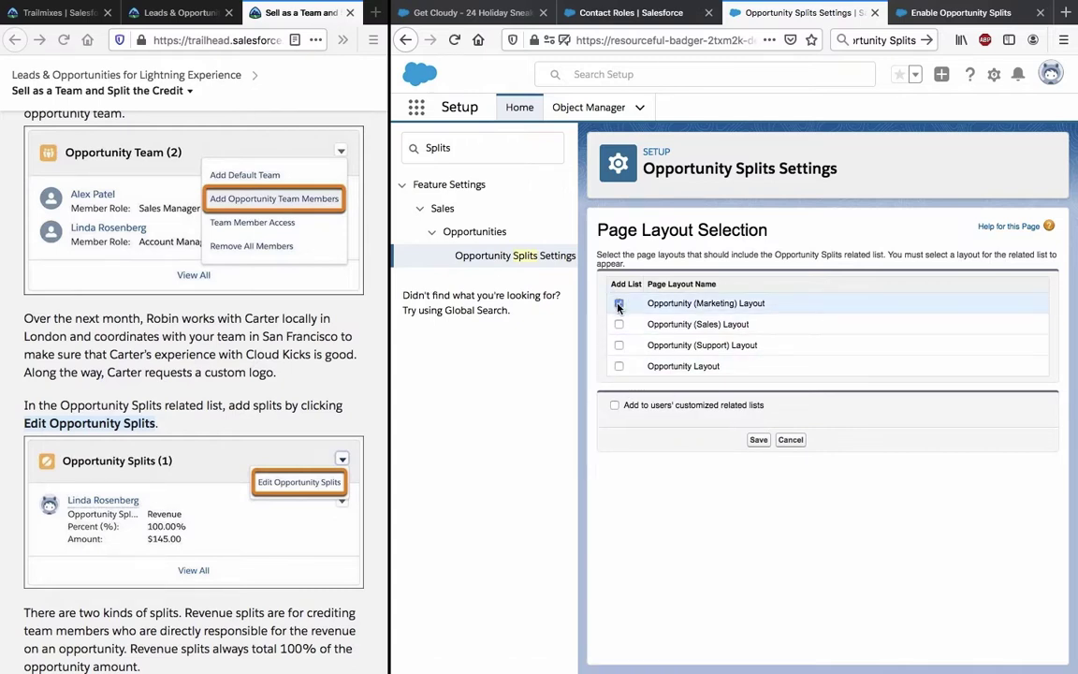
Step: Add the Opportunity Splits related list to all opportunity layouts, including users' customized related lists
click(619, 324)
click(618, 344)
click(618, 366)
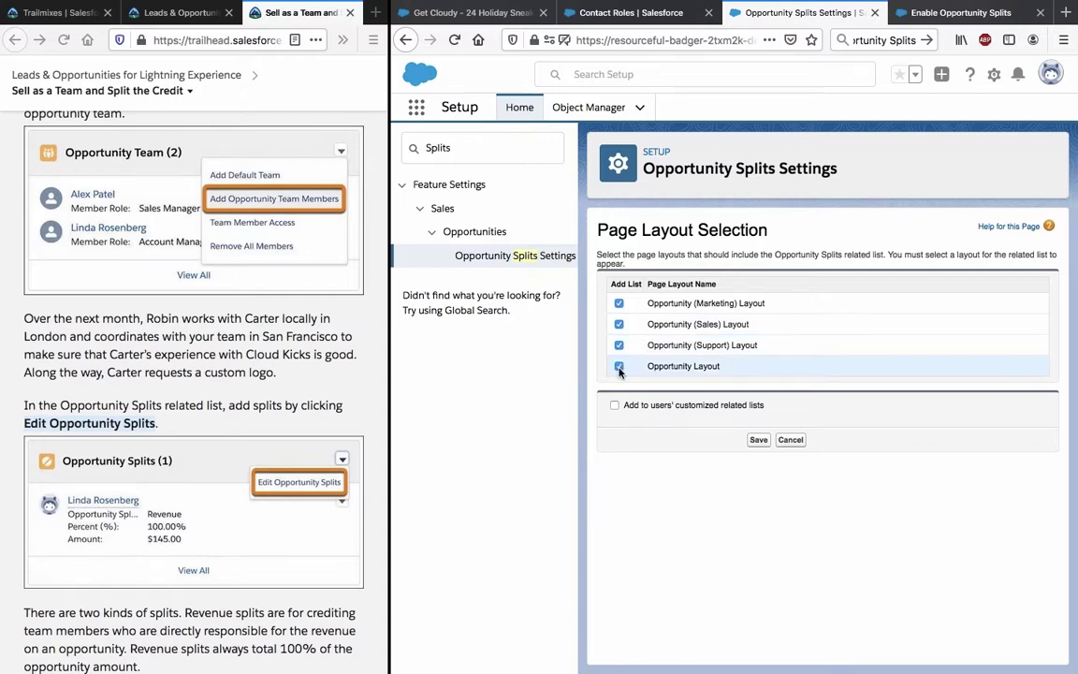
click(615, 404)
click(757, 440)
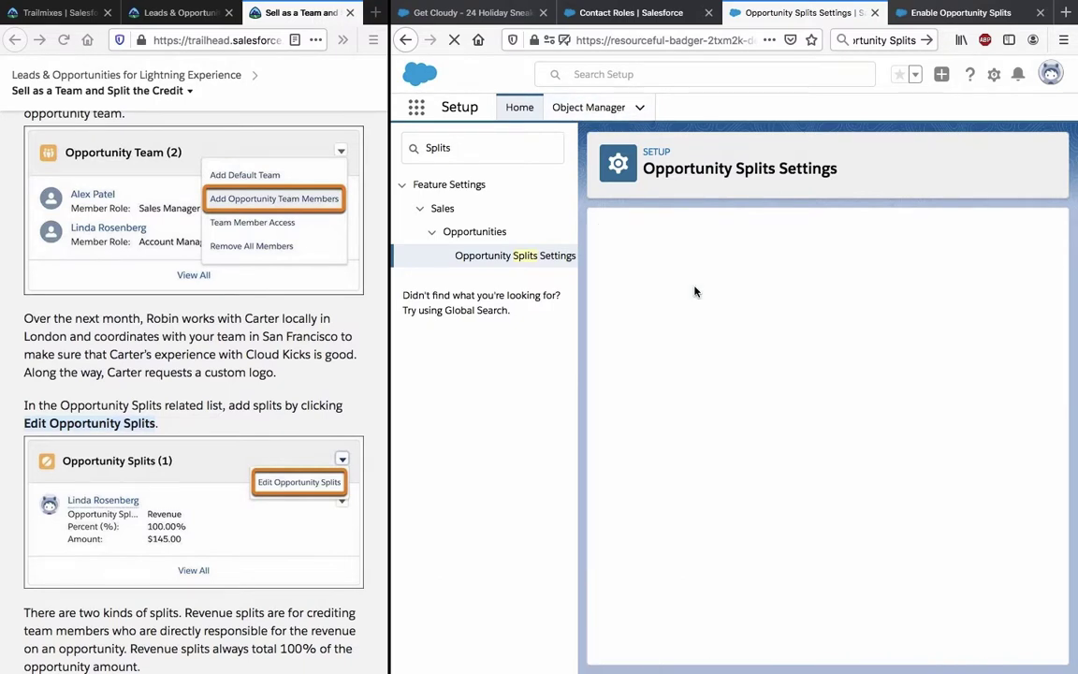
click(489, 21)
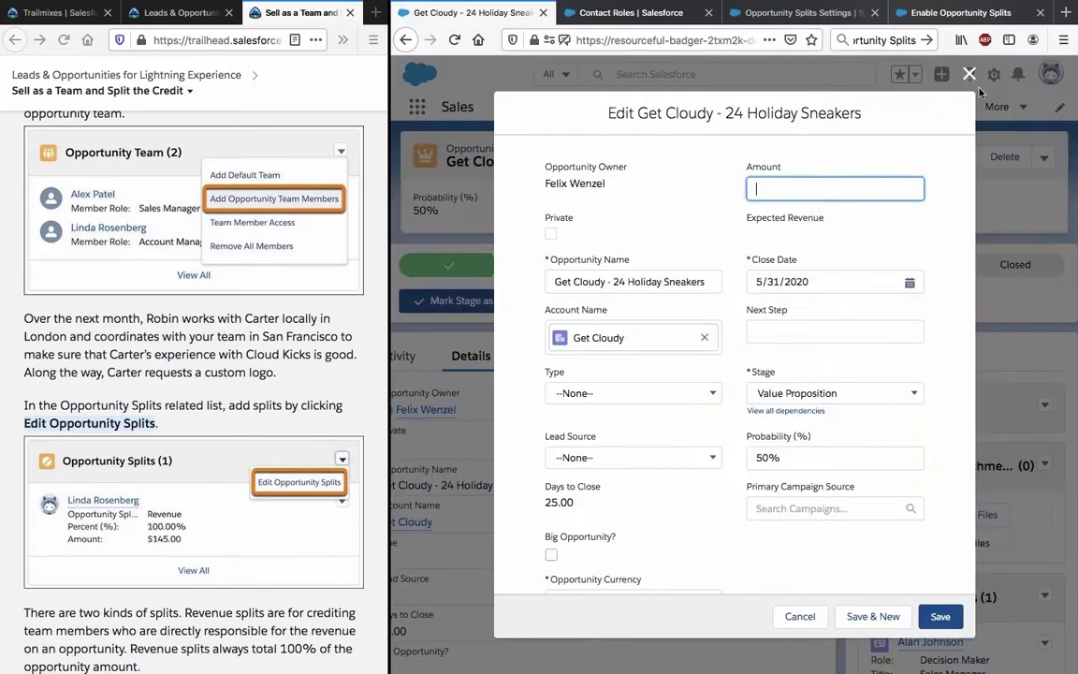
Step: Cancel the edit form, reload the Get Cloudy record and open its Opportunity Splits related list
key(Escape)
click(455, 39)
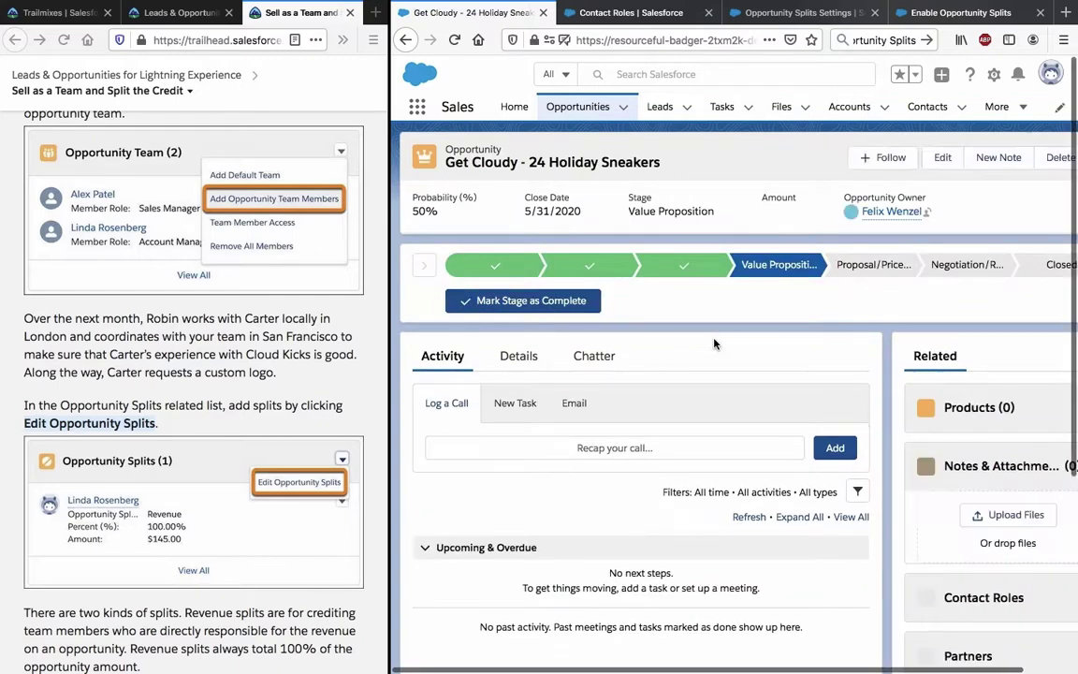
scroll(1002, 423, down, 4)
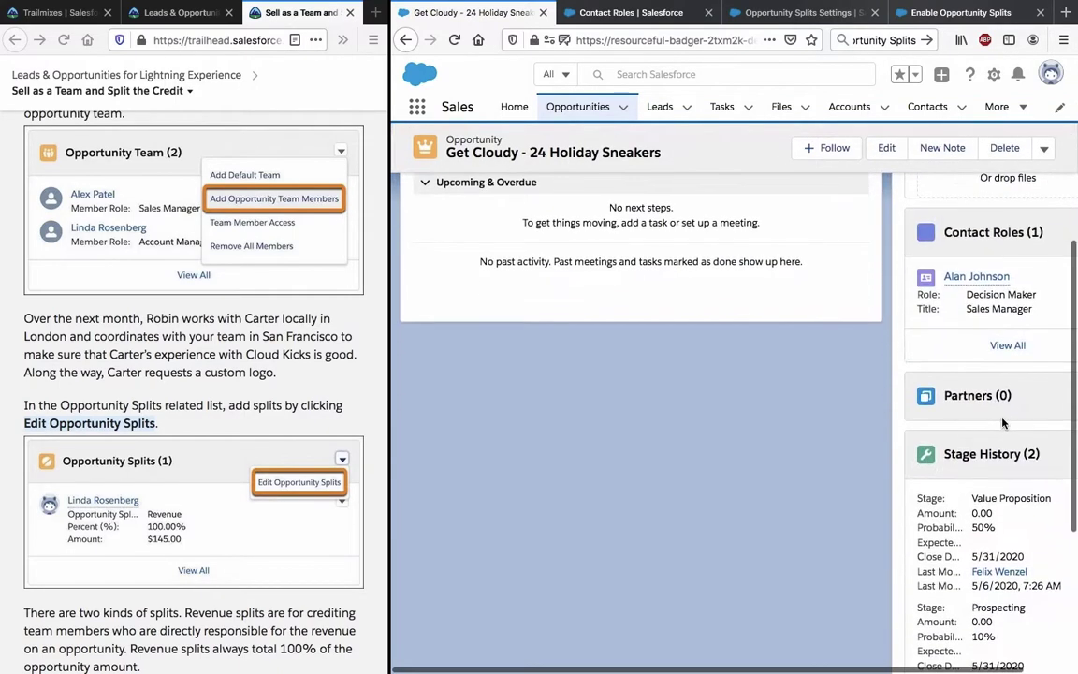
scroll(1002, 423, down, 3)
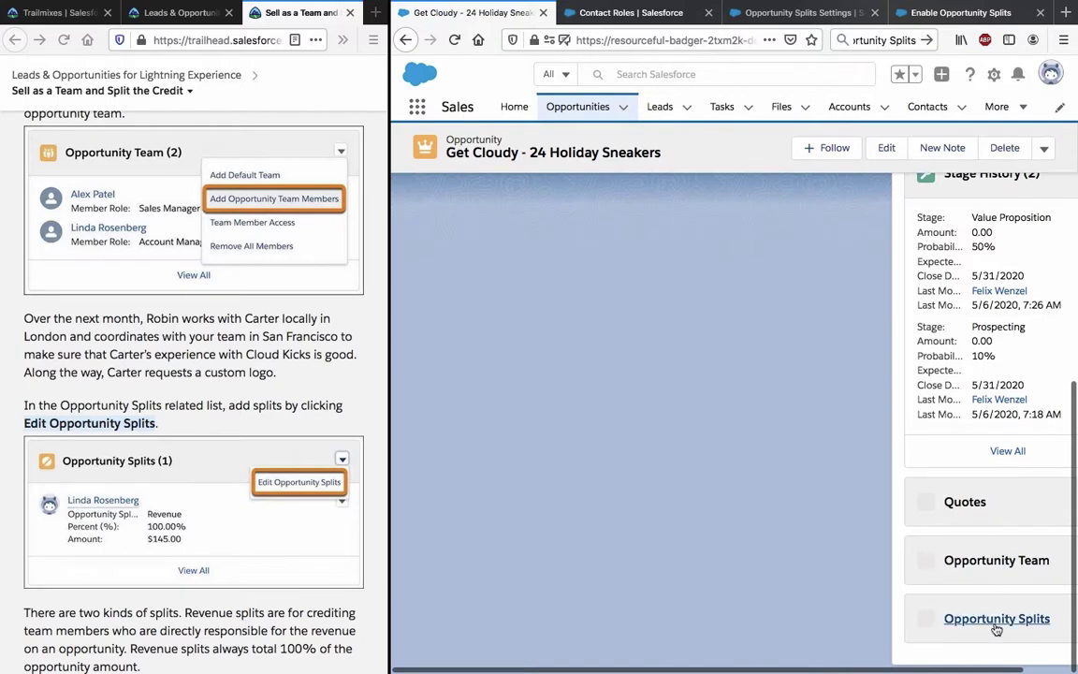
click(996, 621)
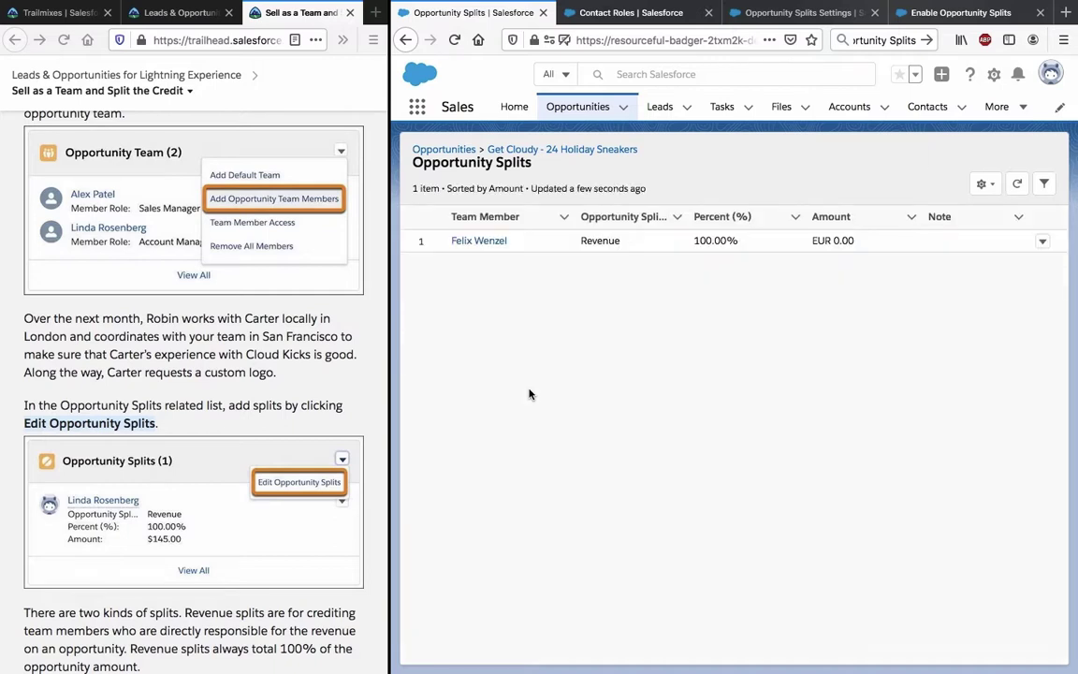
Step: Open the Edit All Opportunity Splits editor for the Get Cloudy opportunity
click(314, 309)
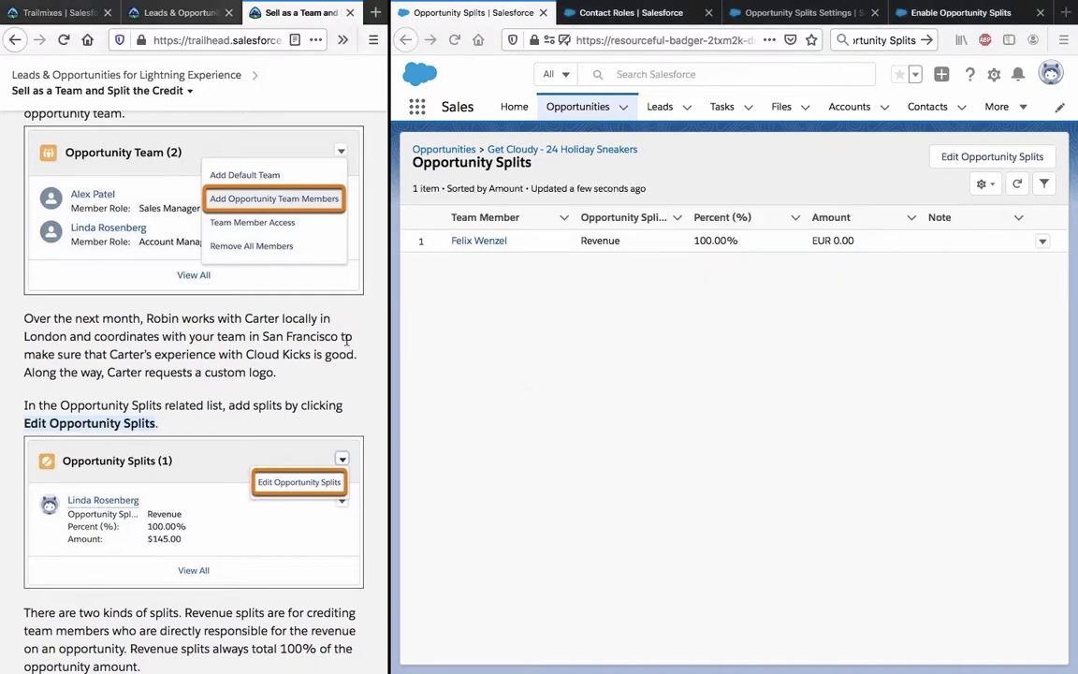
click(778, 327)
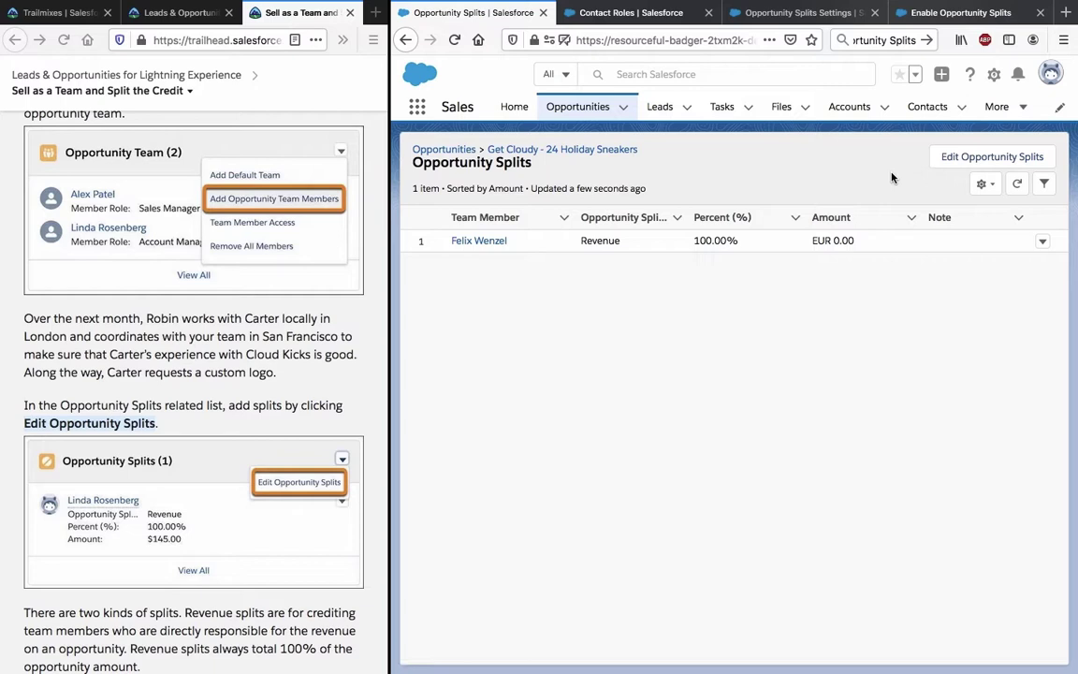
click(973, 155)
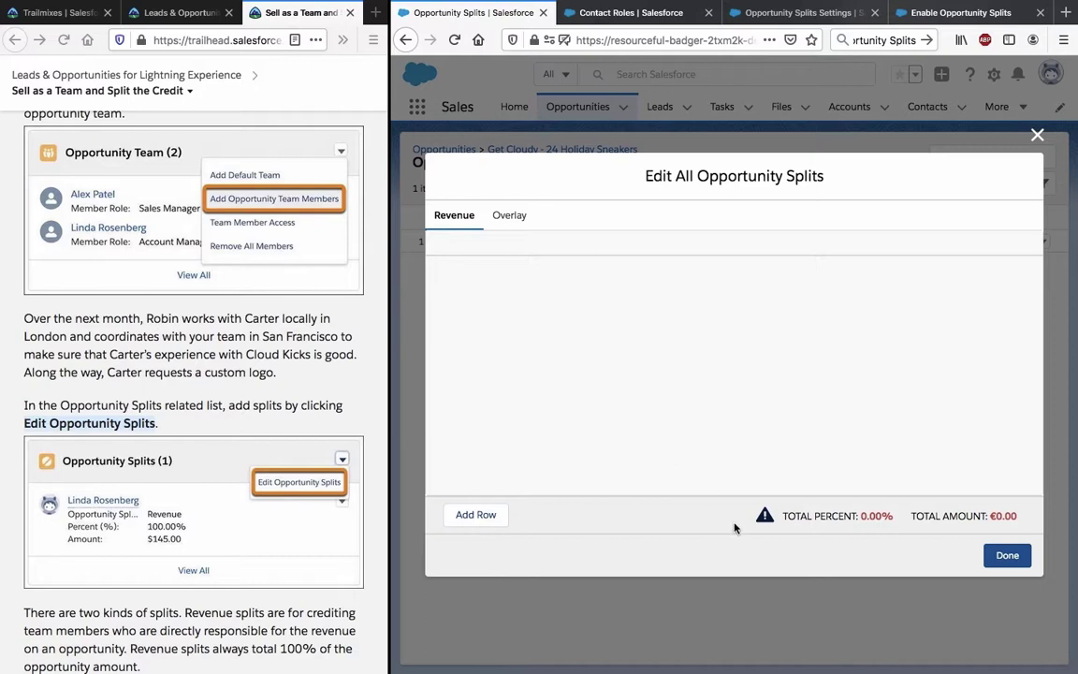
click(1036, 134)
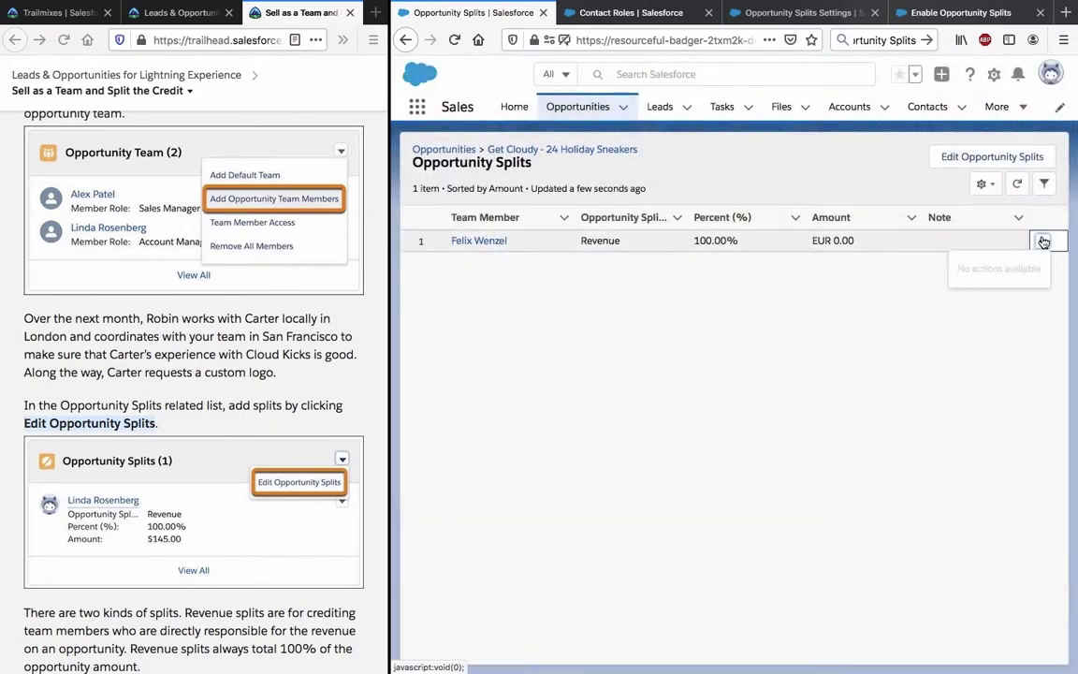
click(979, 184)
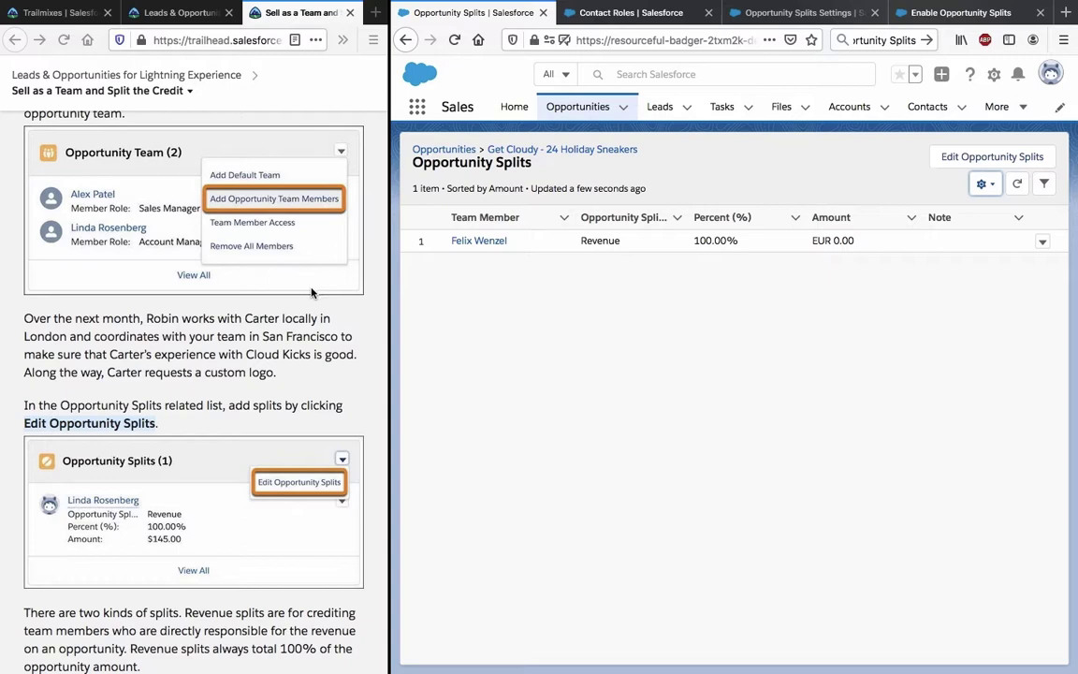
click(995, 161)
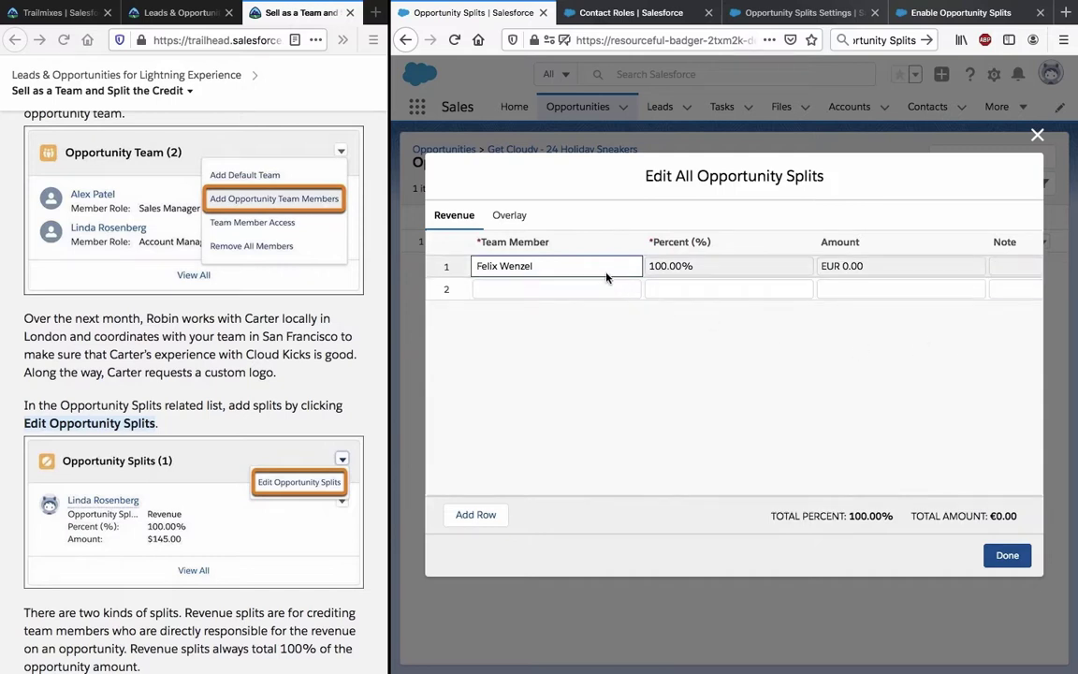
Step: Add a second team member and set revenue percentages to 40% for the owner and 60% for them
click(597, 287)
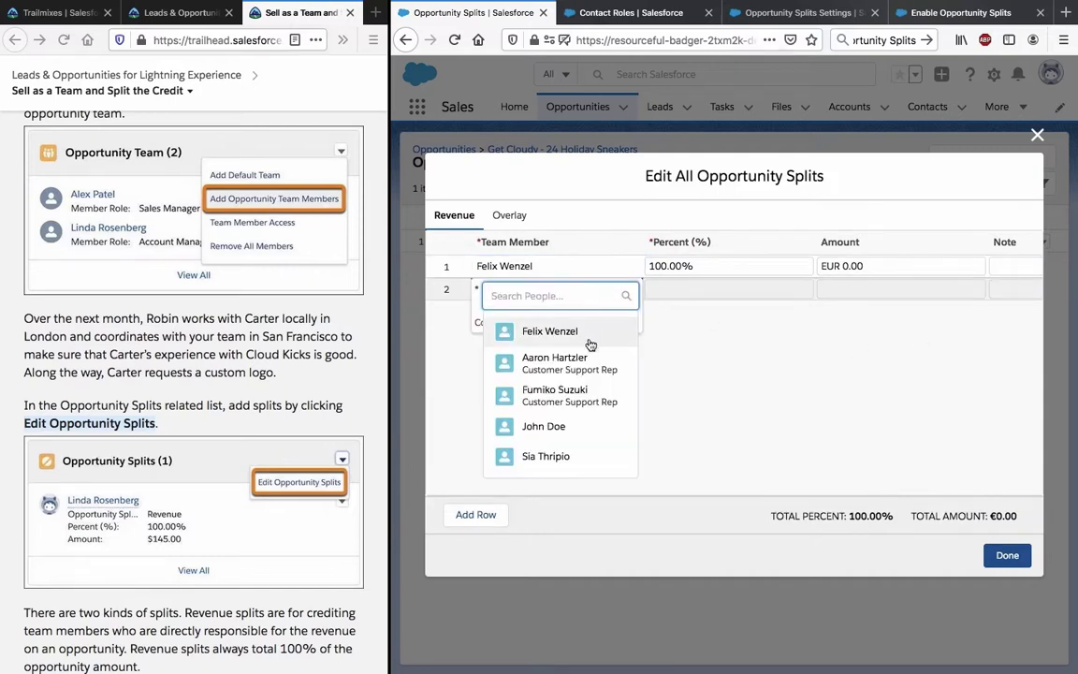
click(534, 390)
click(697, 266)
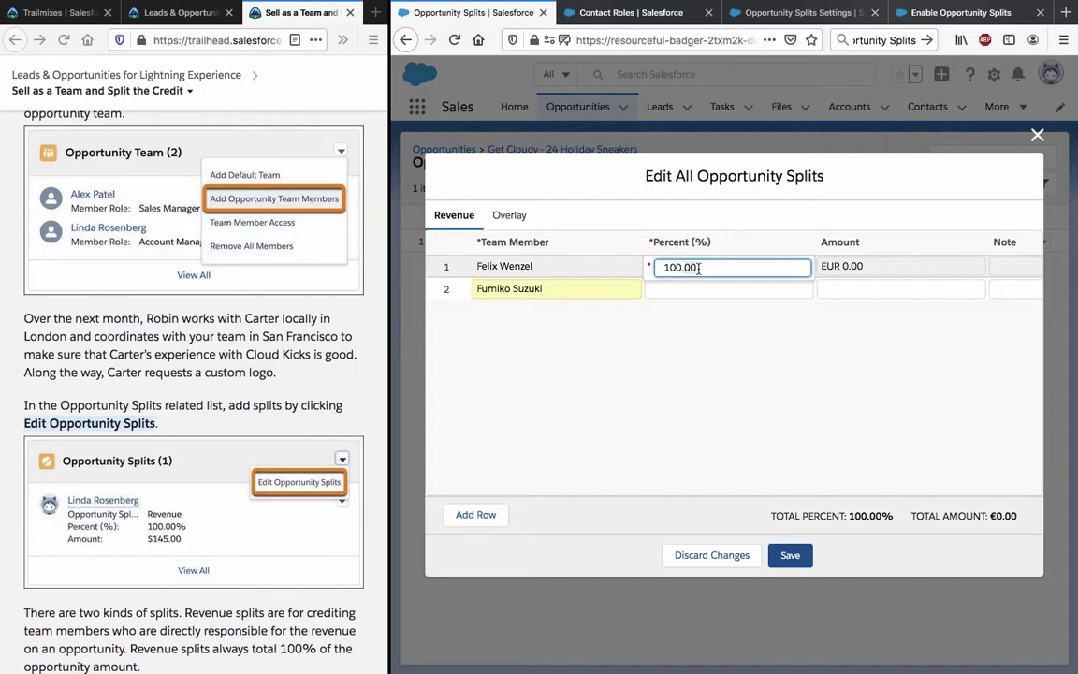
key(ctrl+a)
text(40)
key(Return)
click(702, 292)
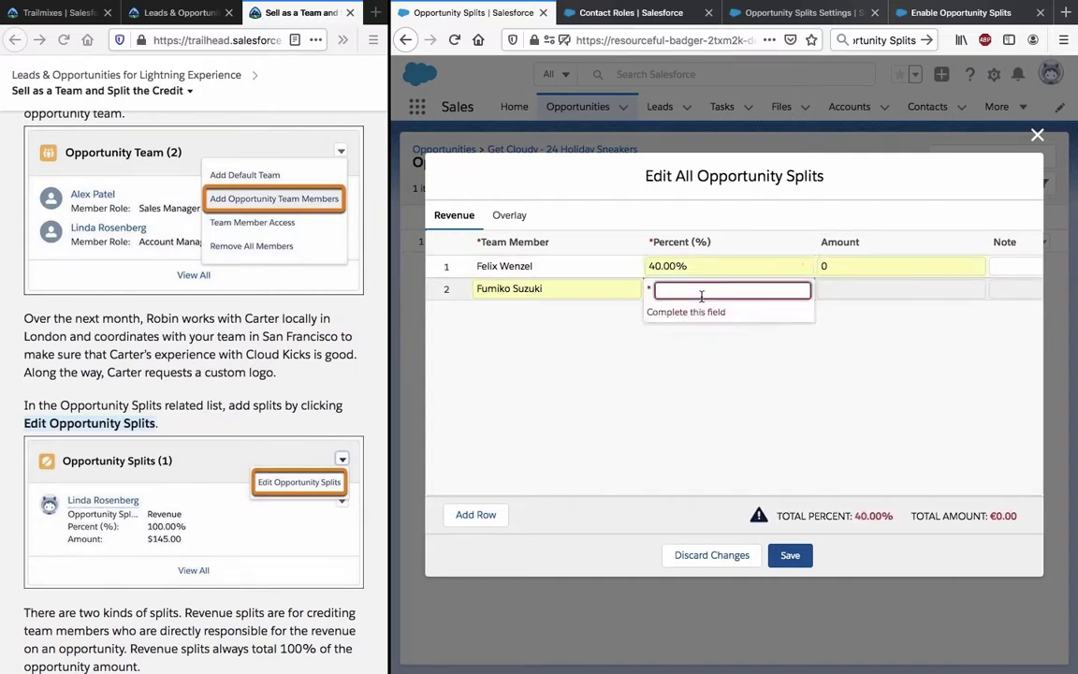
text(60)
key(Return)
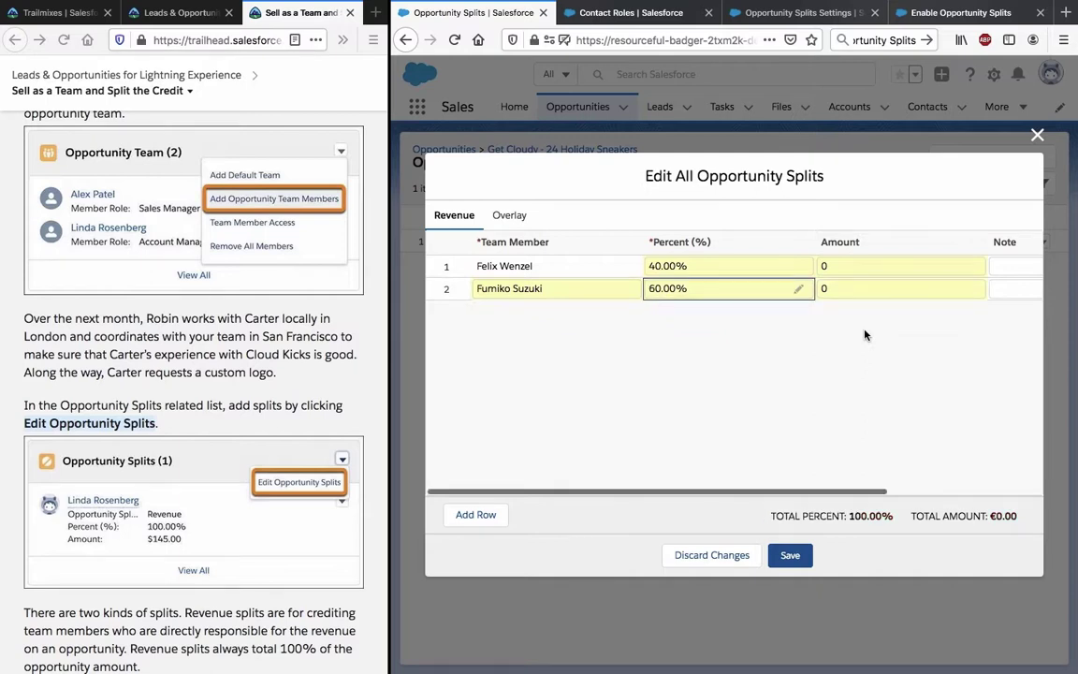
scroll(766, 329, right, 3)
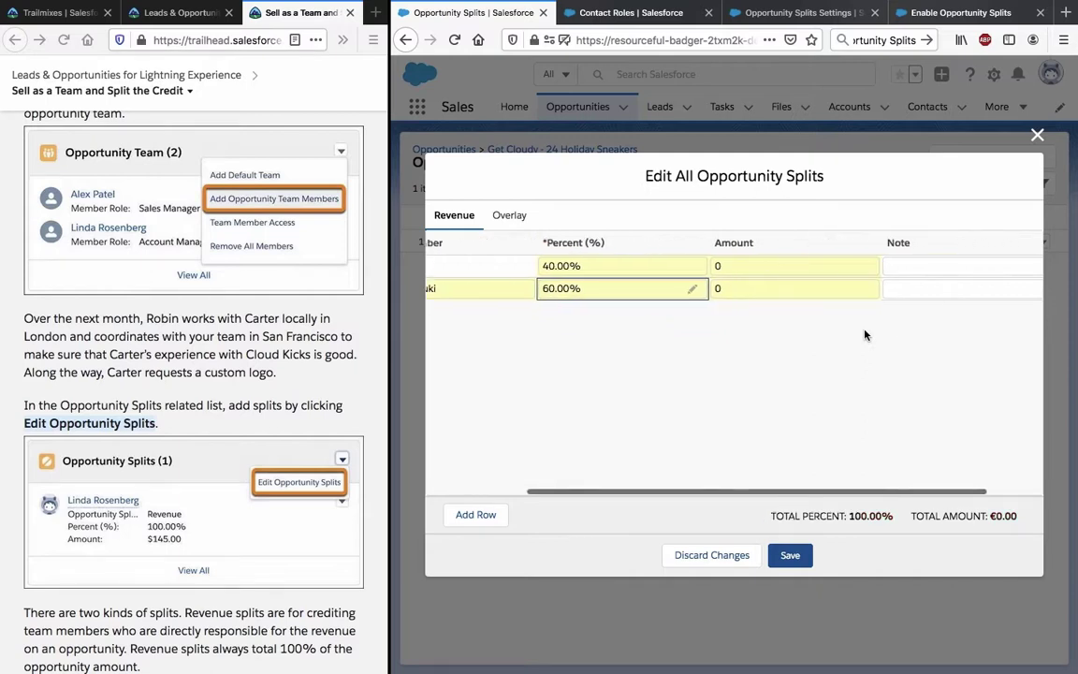
Step: Enter split amounts 40000 and 6000, then save the revenue splits
click(735, 259)
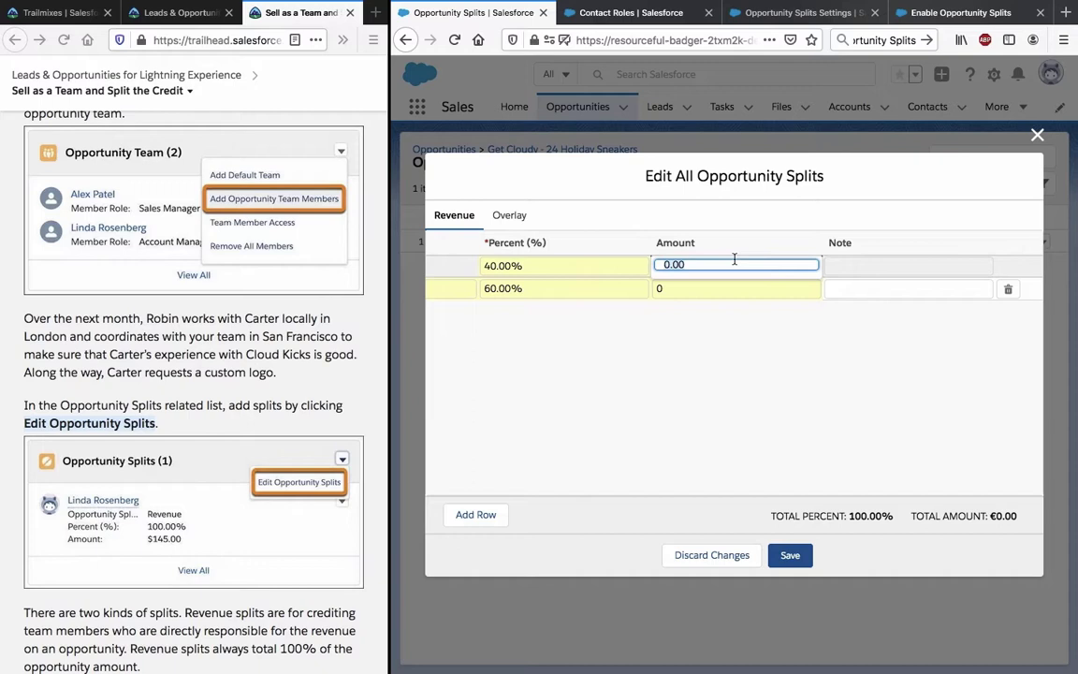
text(40000)
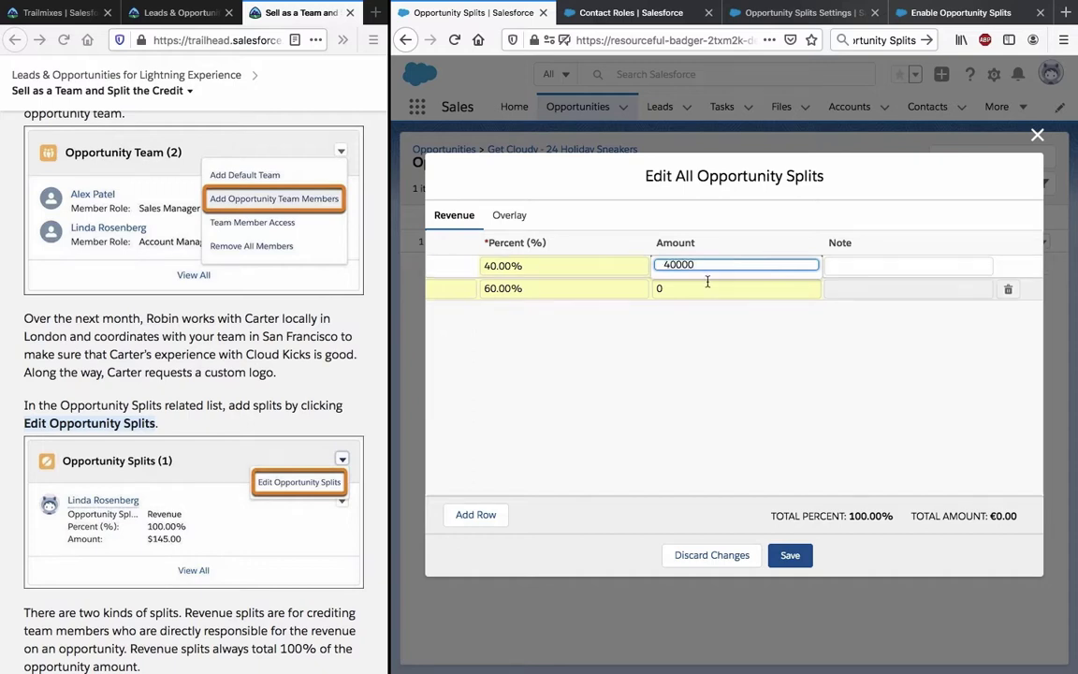
click(735, 287)
key(BackSpace)
key(BackSpace)
text(6)
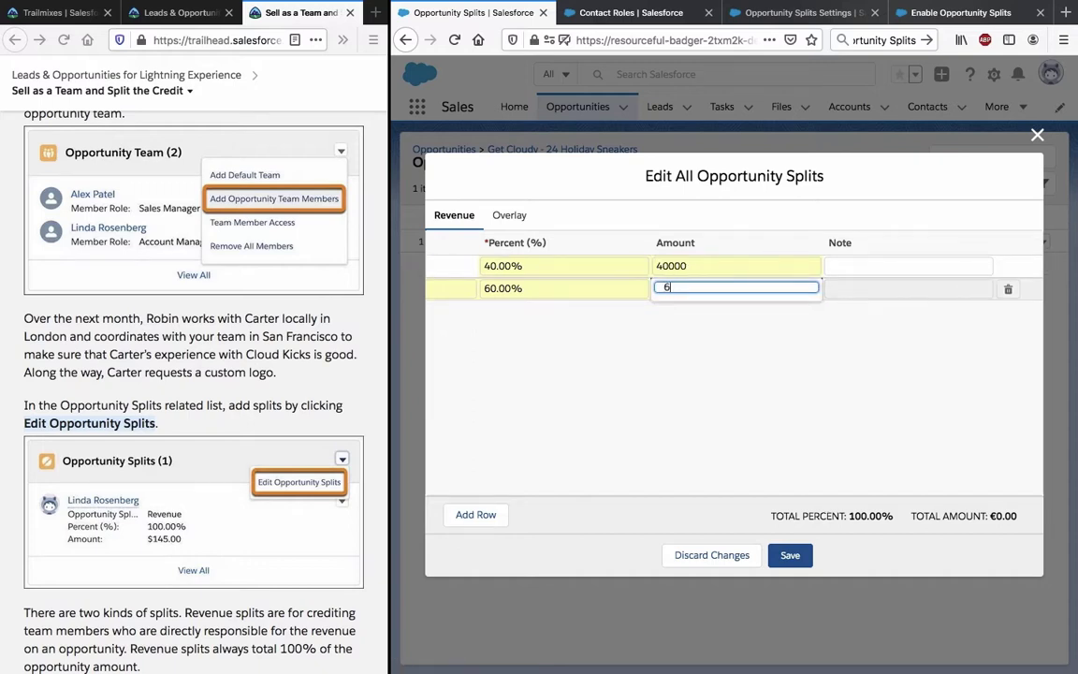
text(000)
click(744, 380)
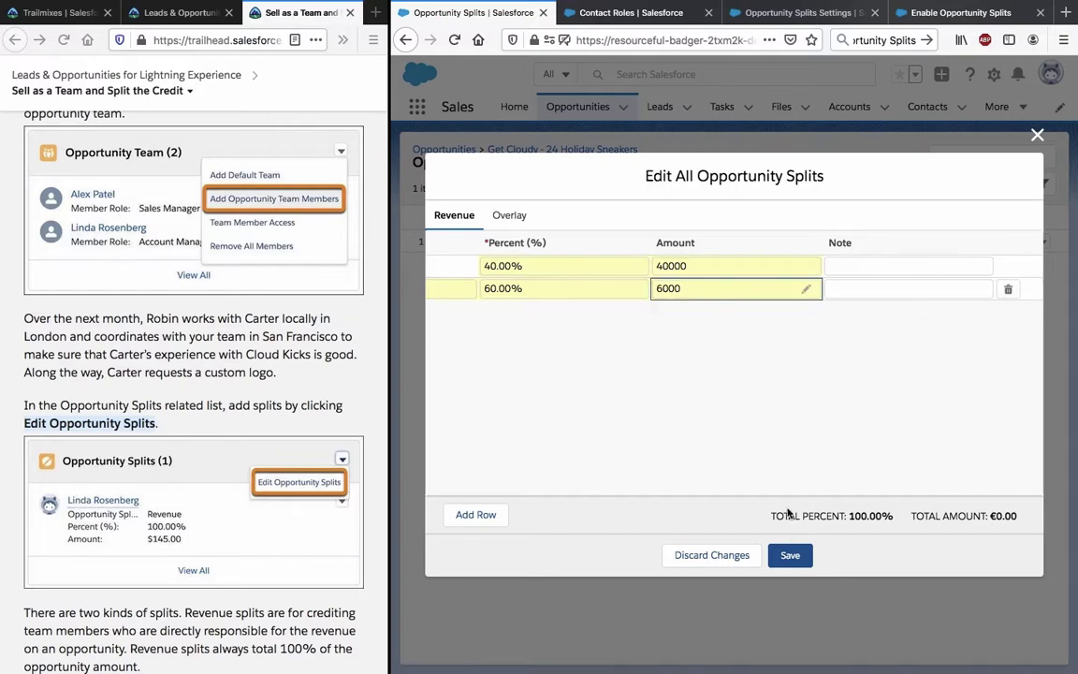
click(791, 556)
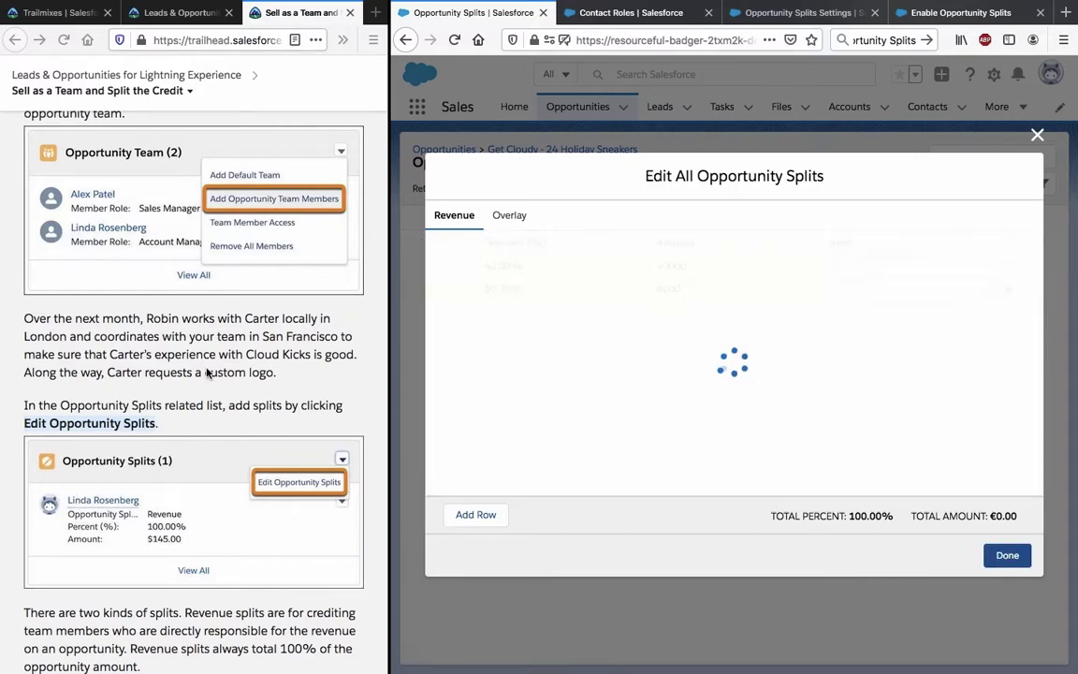
click(1015, 555)
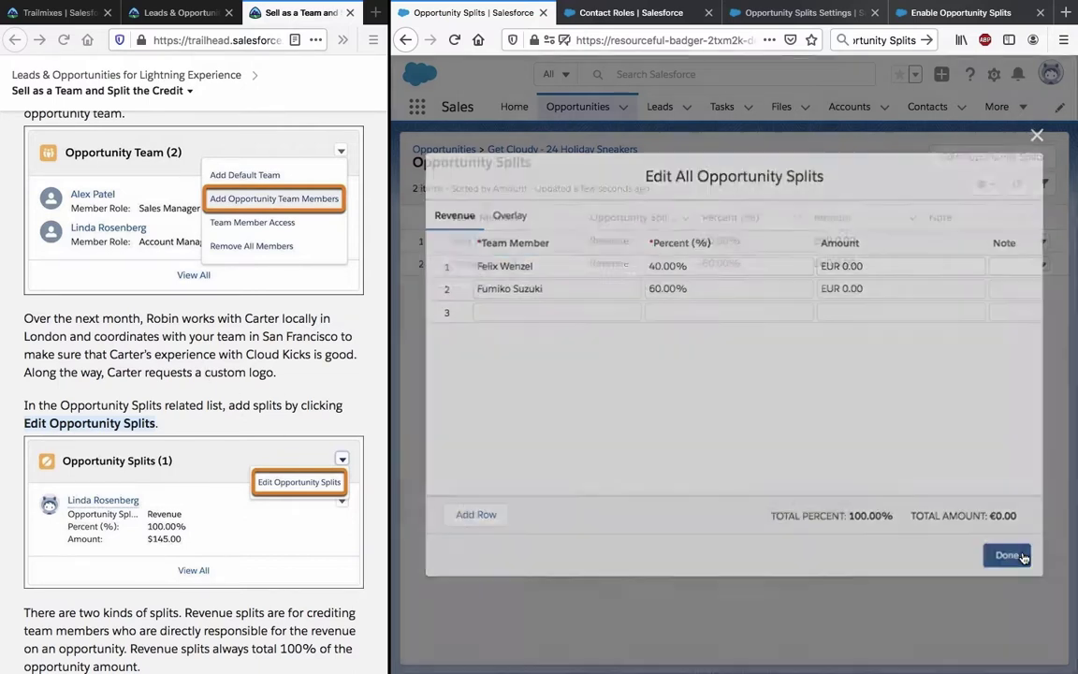
scroll(199, 435, down, 3)
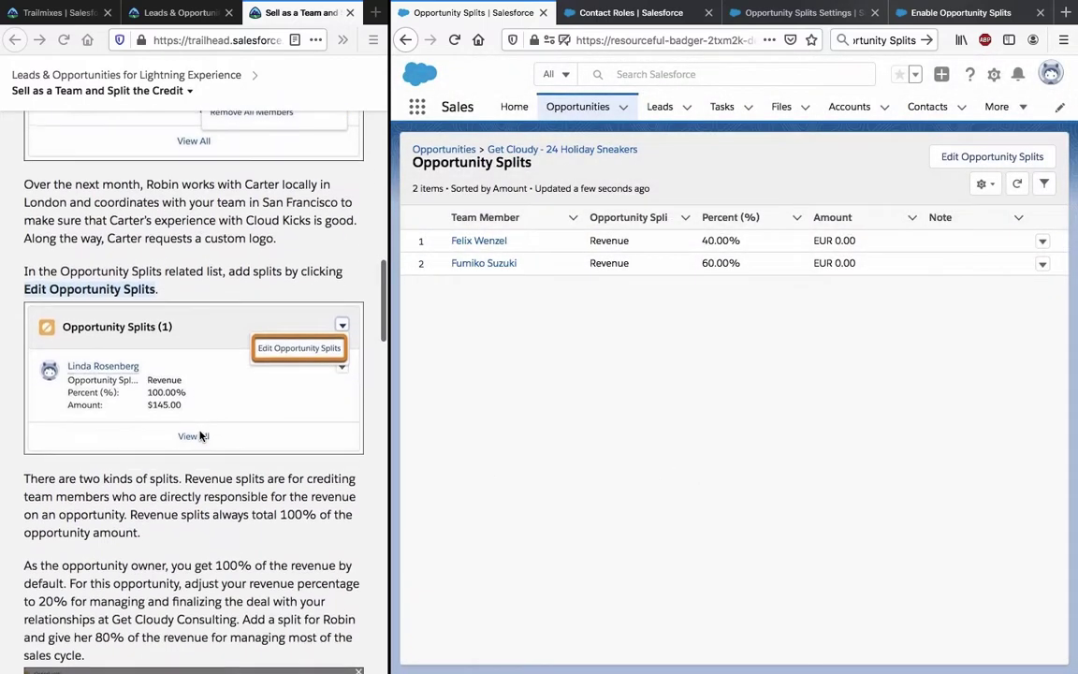
scroll(199, 435, down, 2)
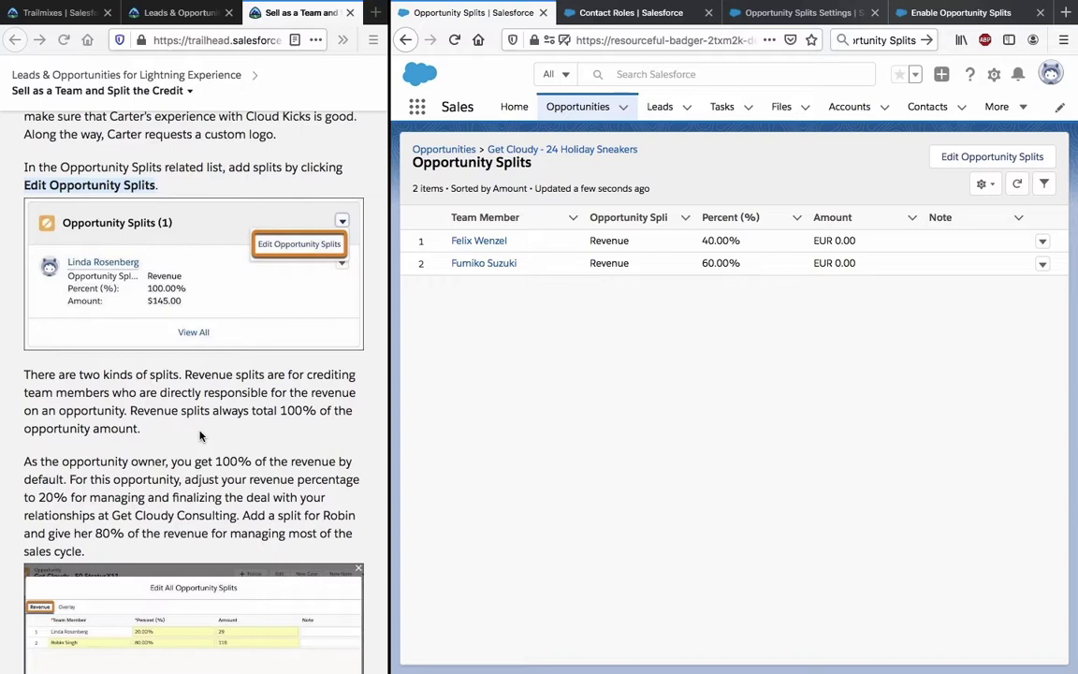
scroll(199, 435, down, 5)
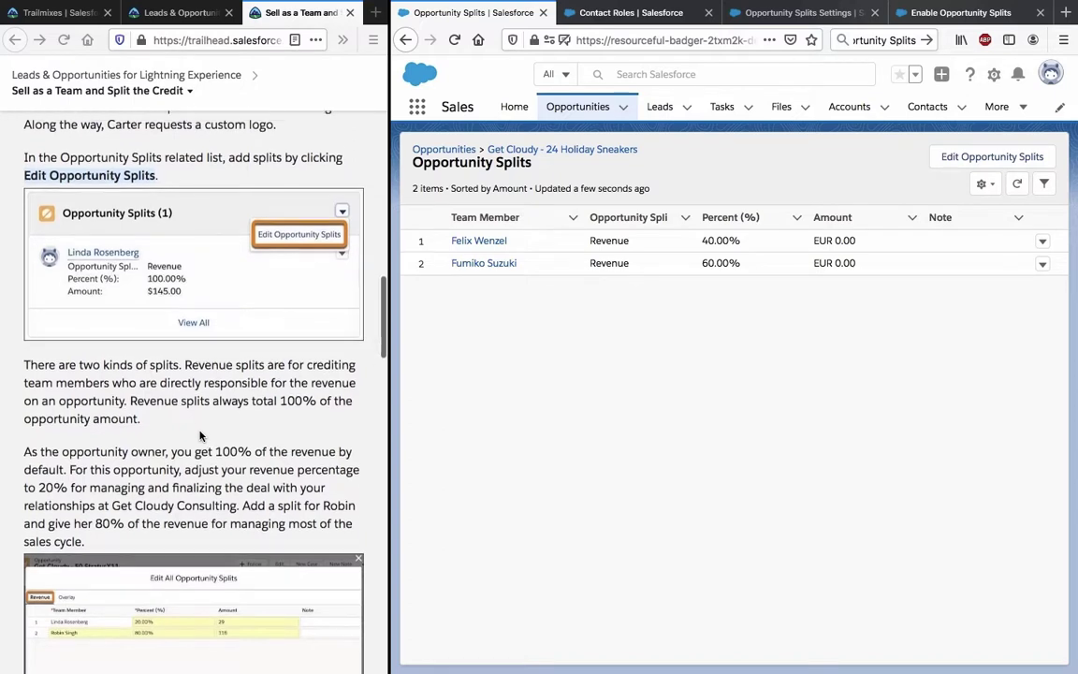
scroll(199, 435, down, 1)
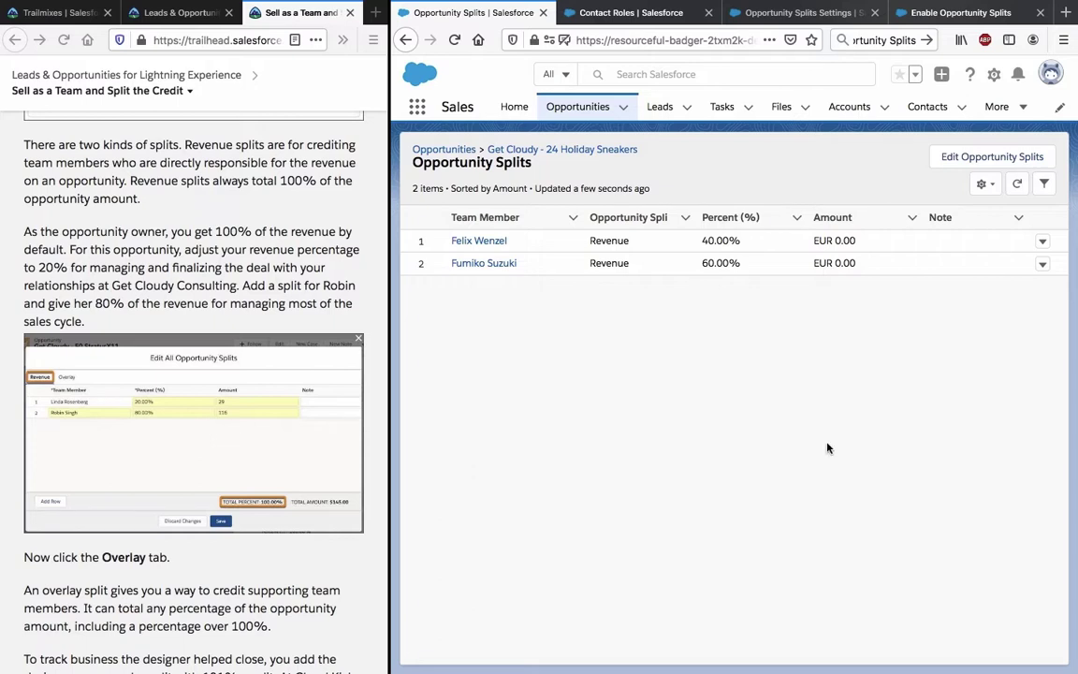
scroll(233, 397, down, 5)
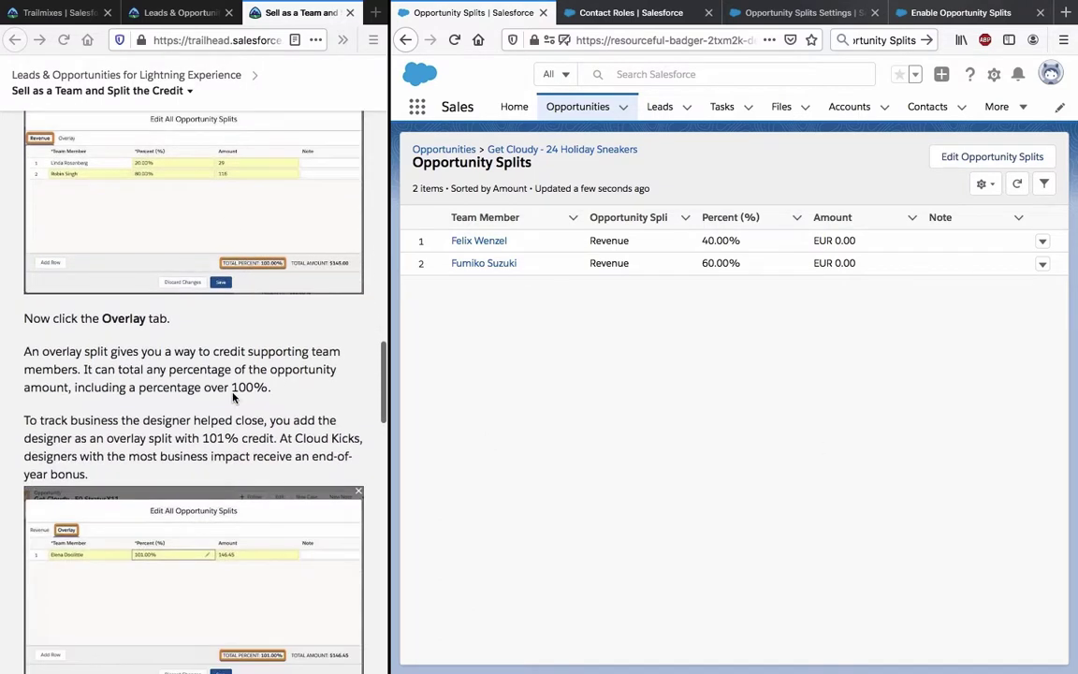
click(948, 161)
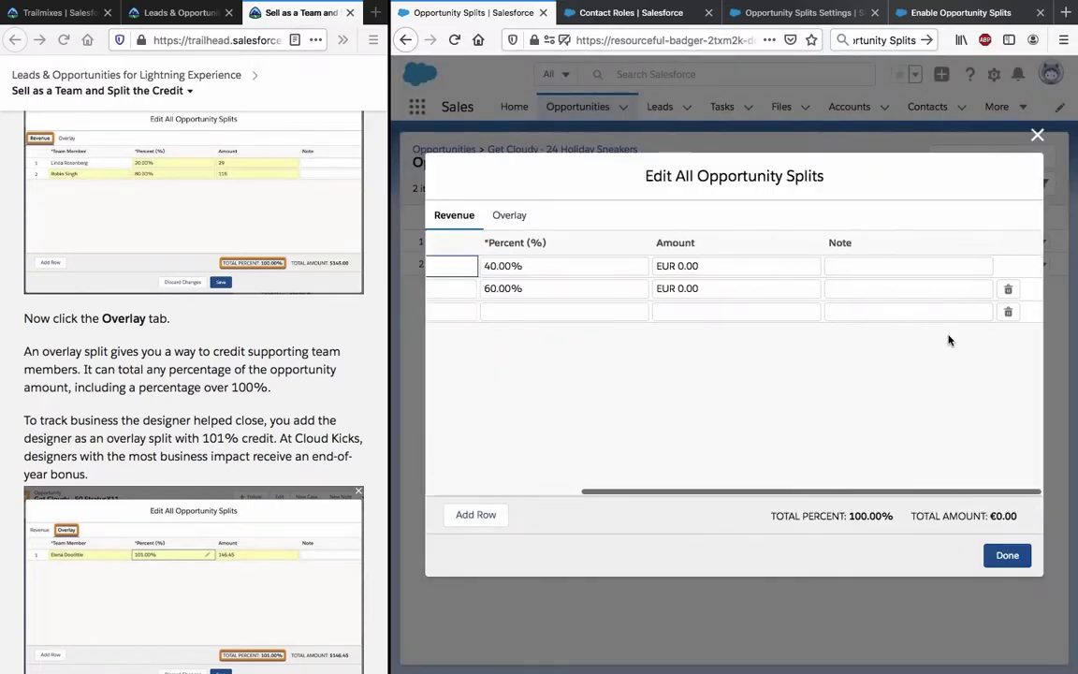
Step: Close the splits editor and review the Trailhead paragraph explaining overlay splits
scroll(947, 339, right, 3)
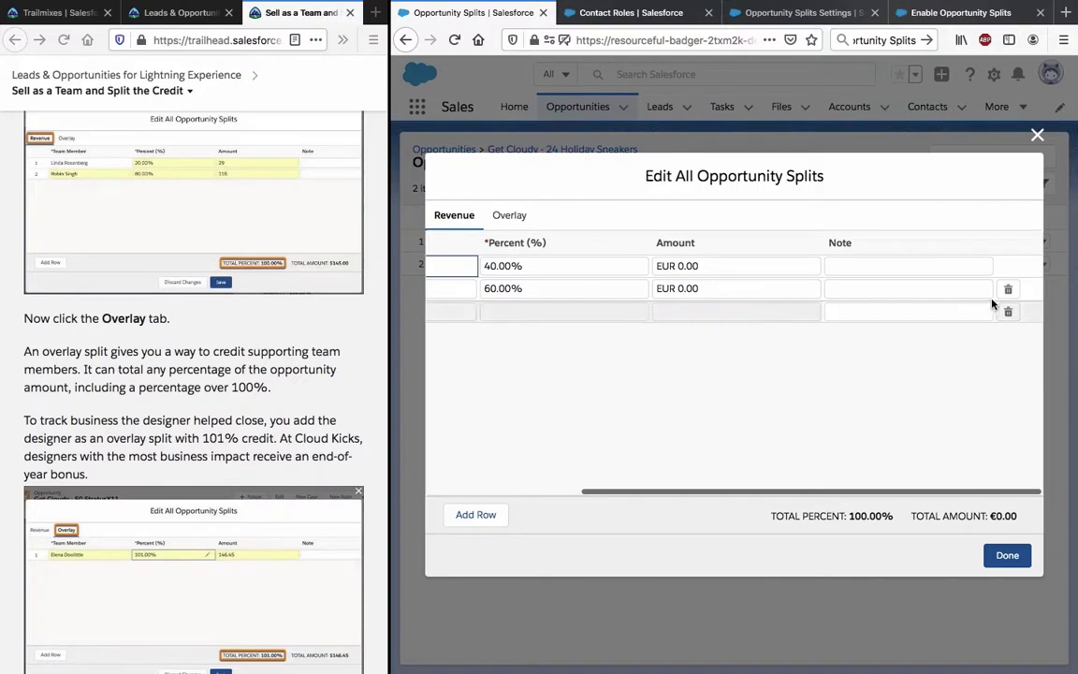
click(1036, 137)
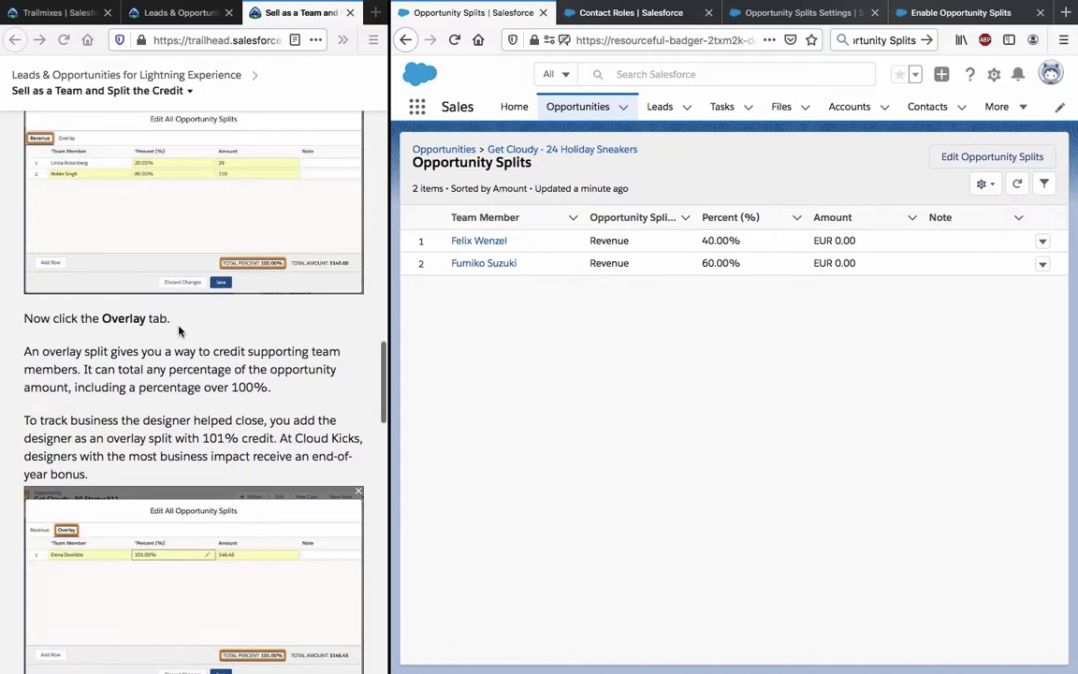
scroll(160, 291, down, 1)
scroll(180, 330, up, 3)
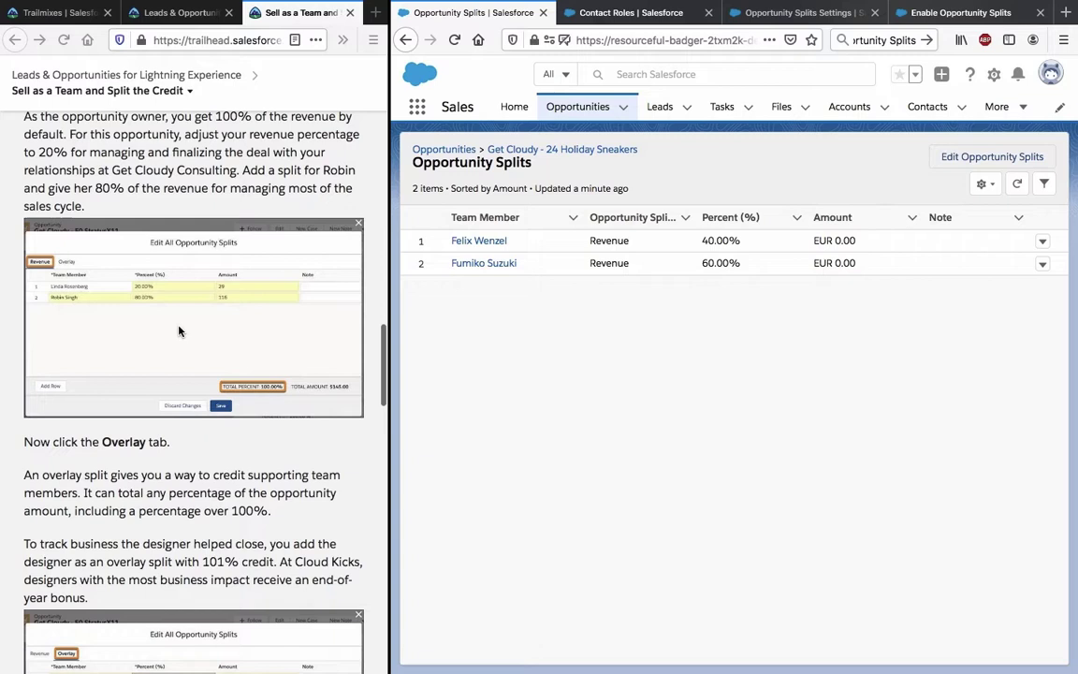
scroll(180, 331, down, 3)
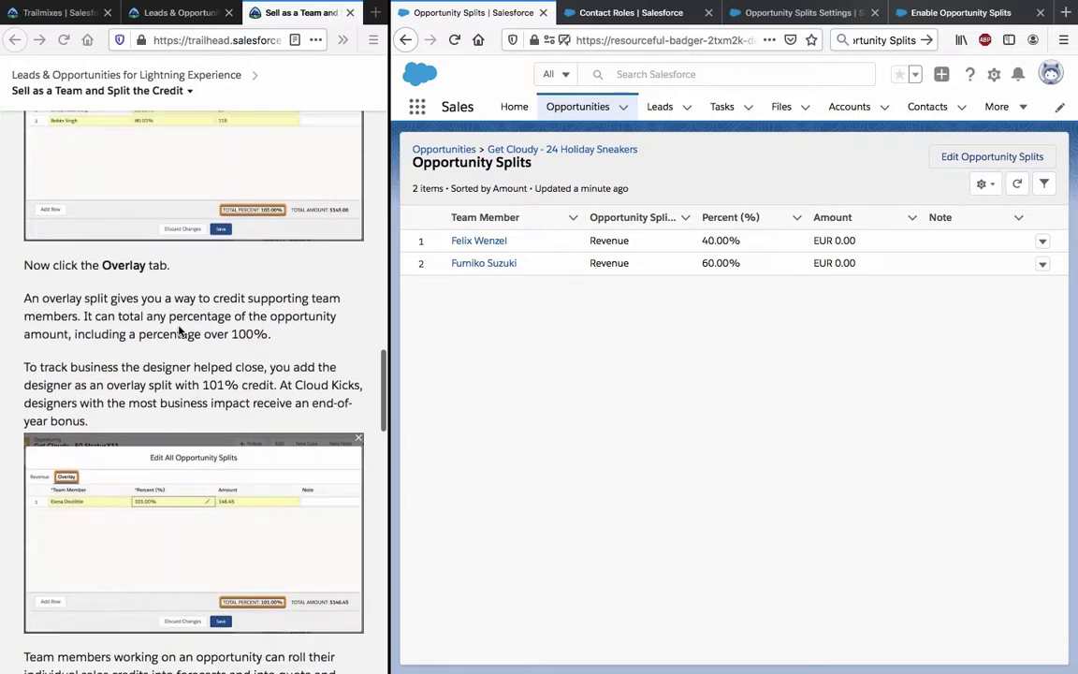
triple_click(180, 330)
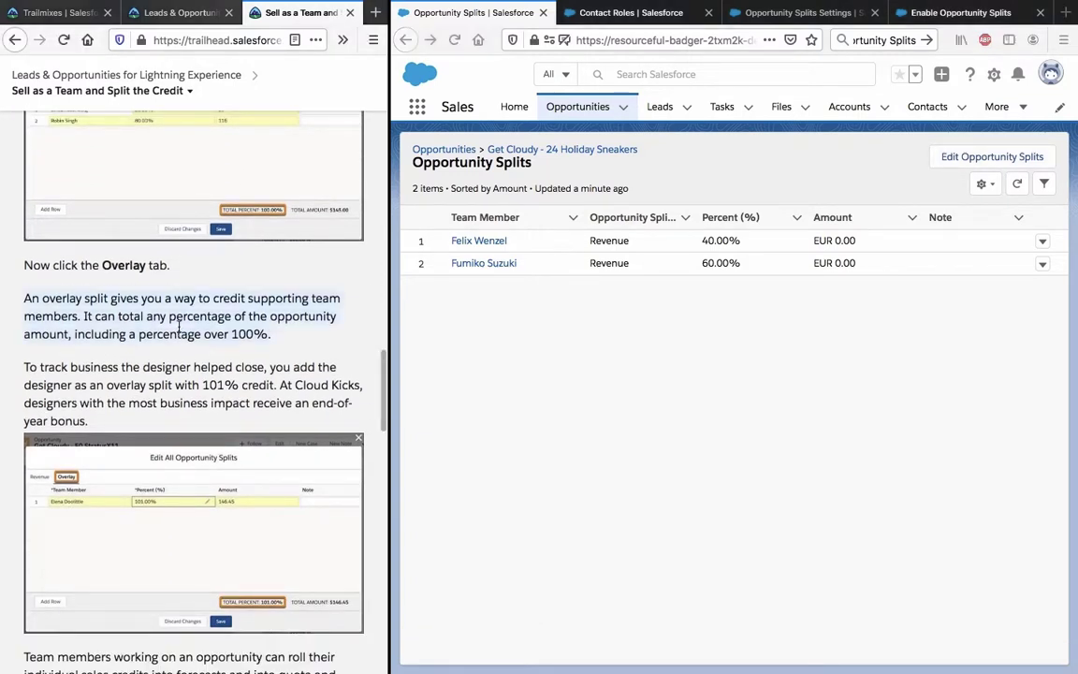
Step: Check the Get Cloudy opportunity's Opportunity Team members list
click(591, 156)
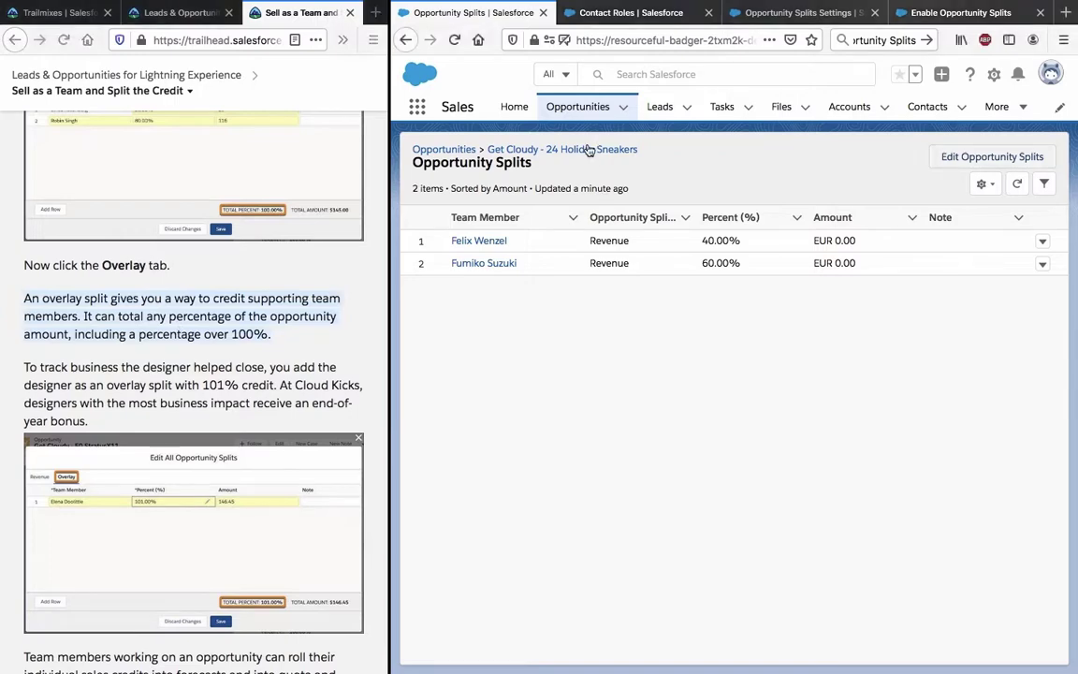
click(589, 151)
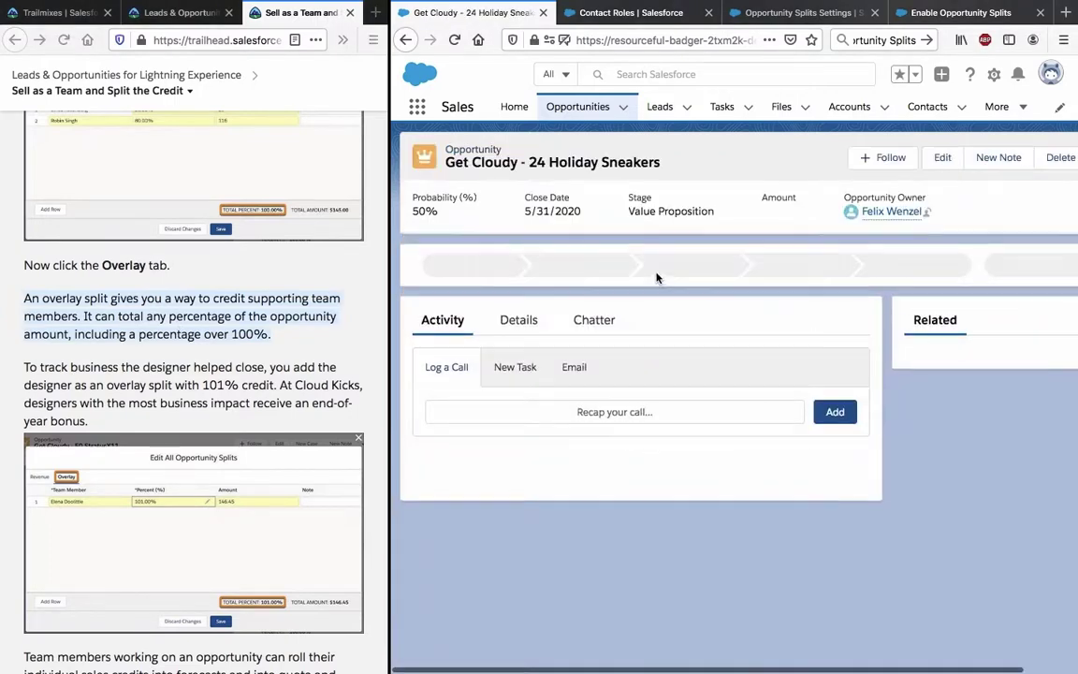
scroll(1064, 381, down, 3)
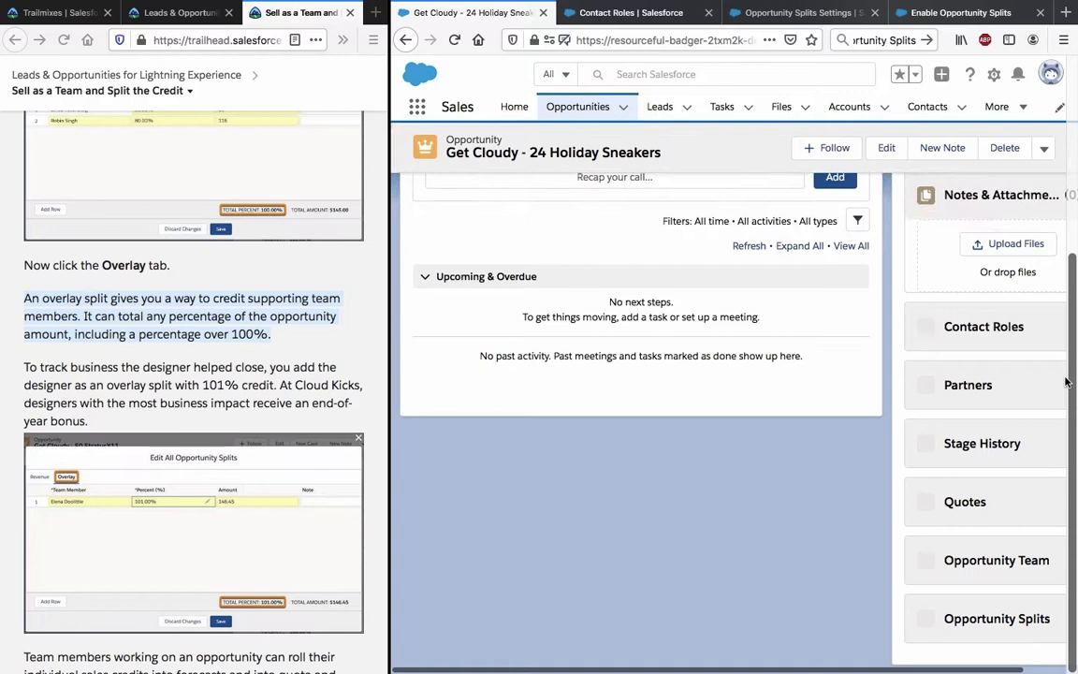
scroll(981, 423, down, 4)
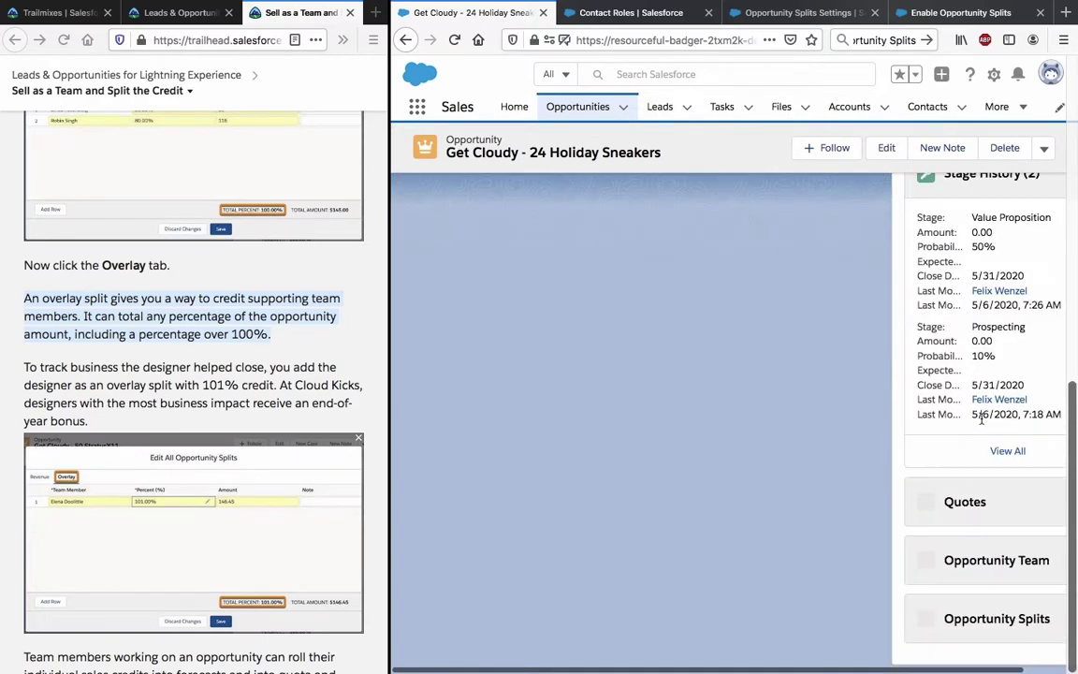
click(985, 562)
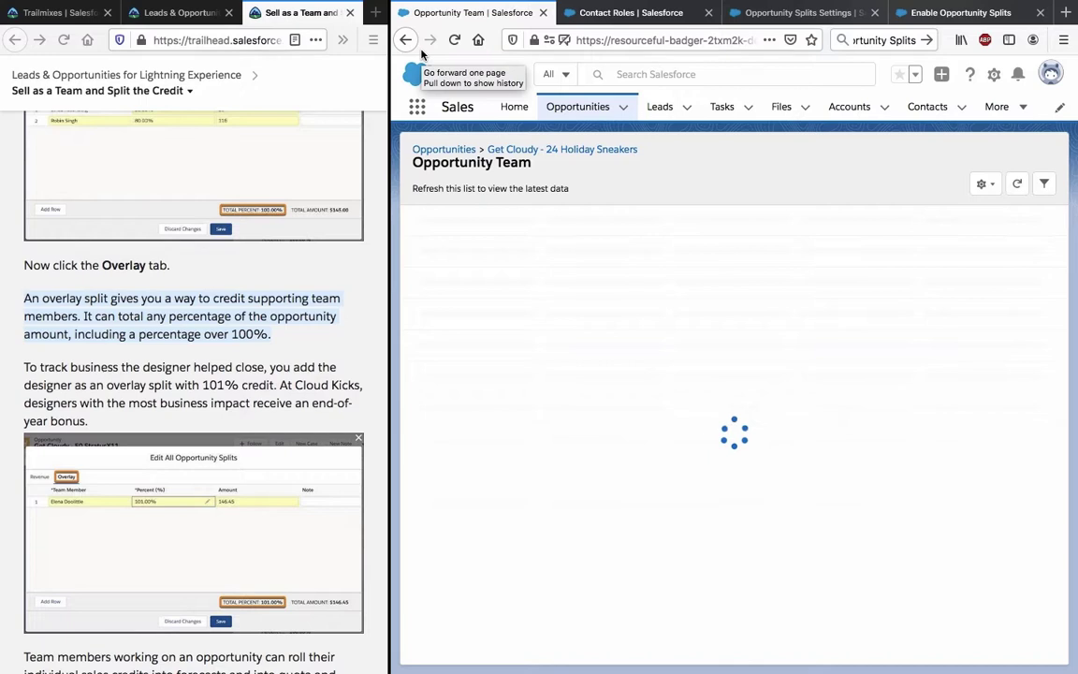
click(580, 151)
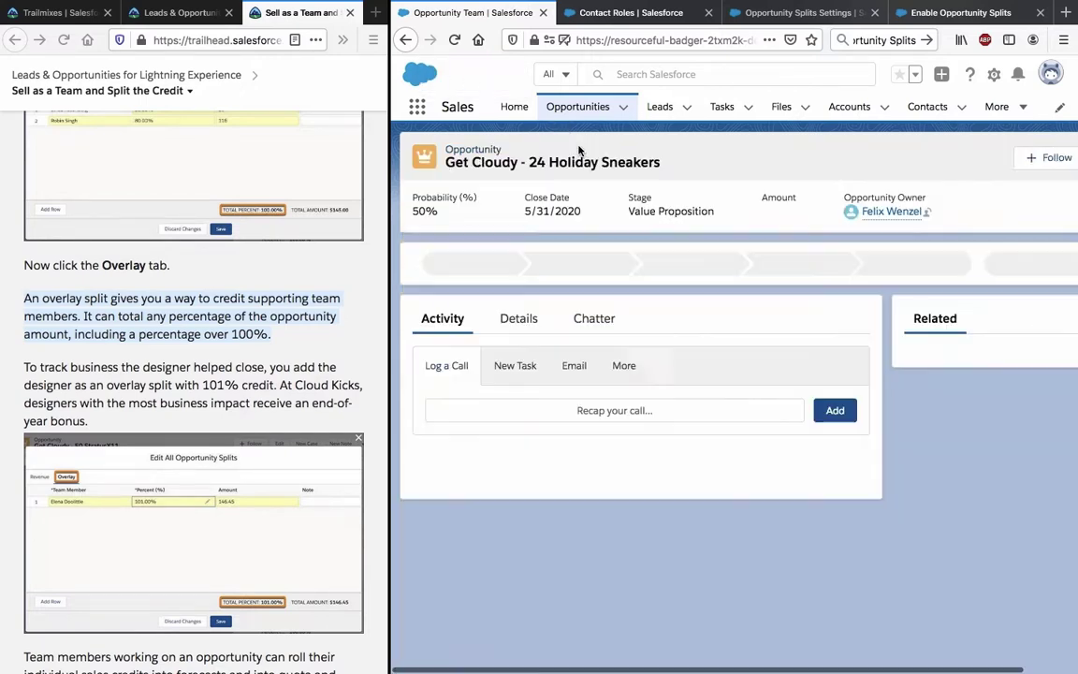
Step: Open the Get Cloudy splits list and bring up the editor for all splits
scroll(917, 412, down, 3)
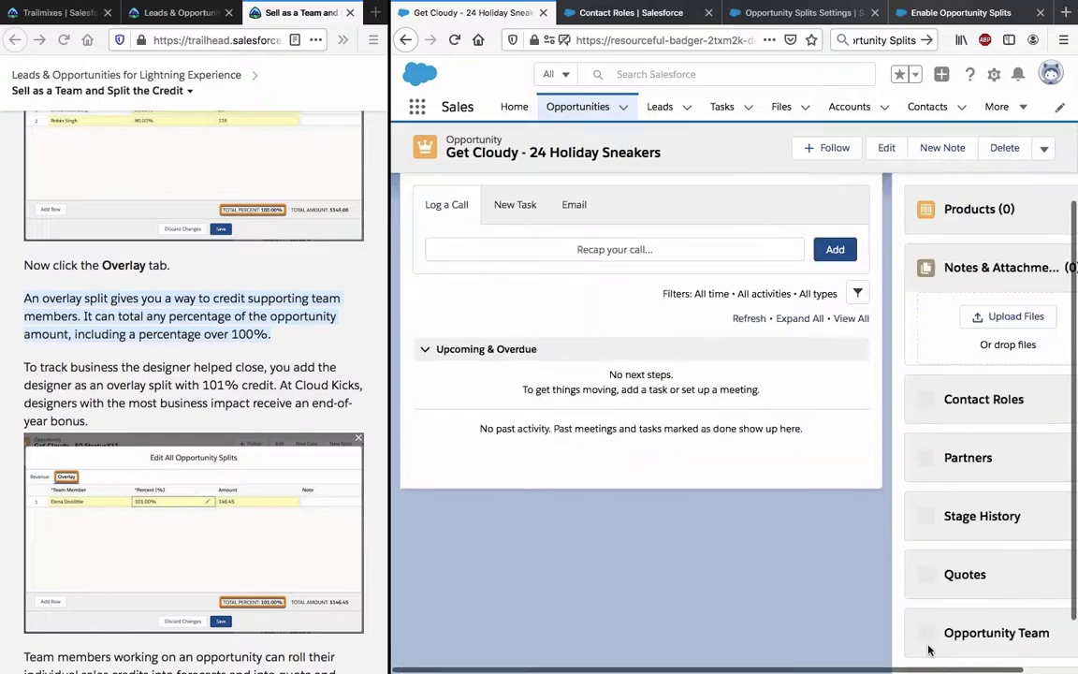
scroll(969, 570, down, 5)
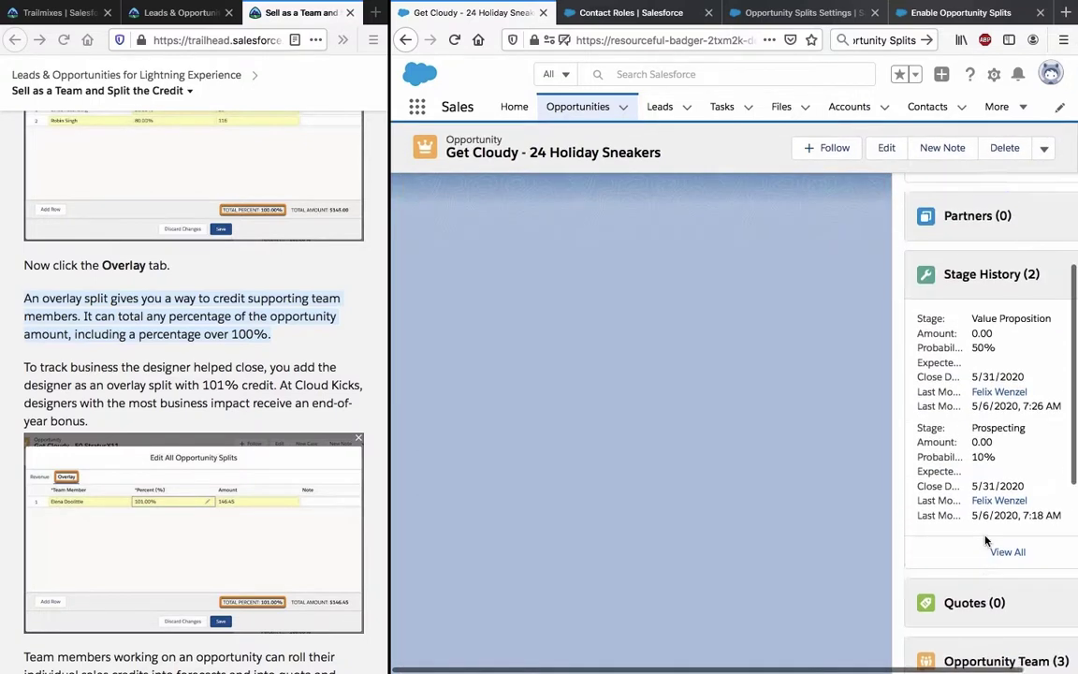
scroll(985, 540, down, 5)
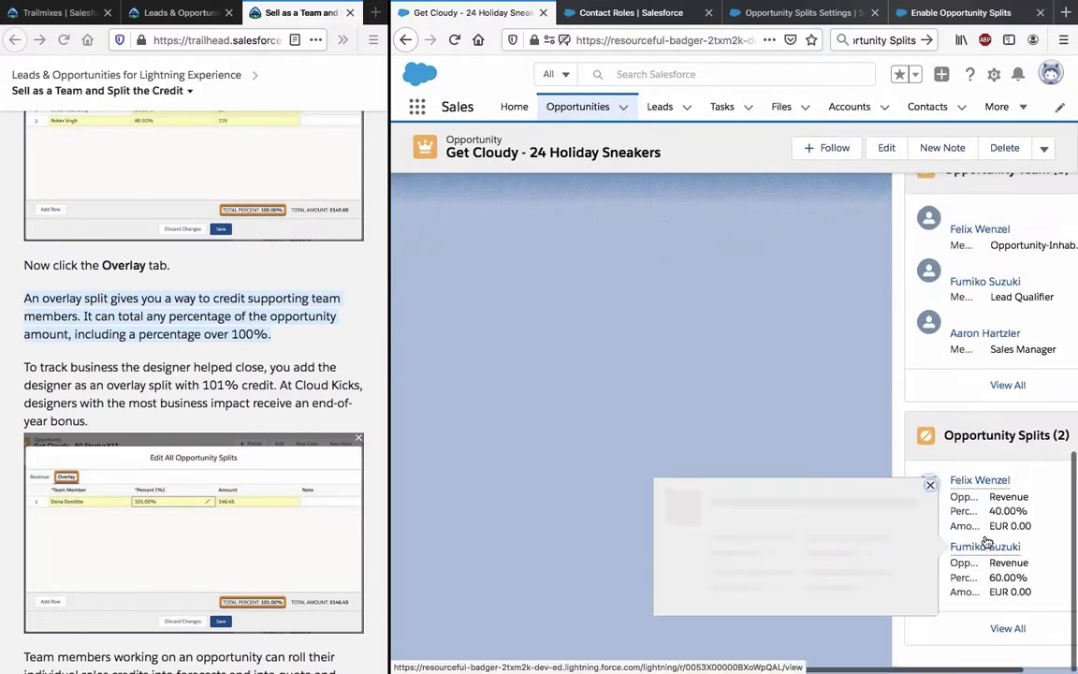
click(986, 543)
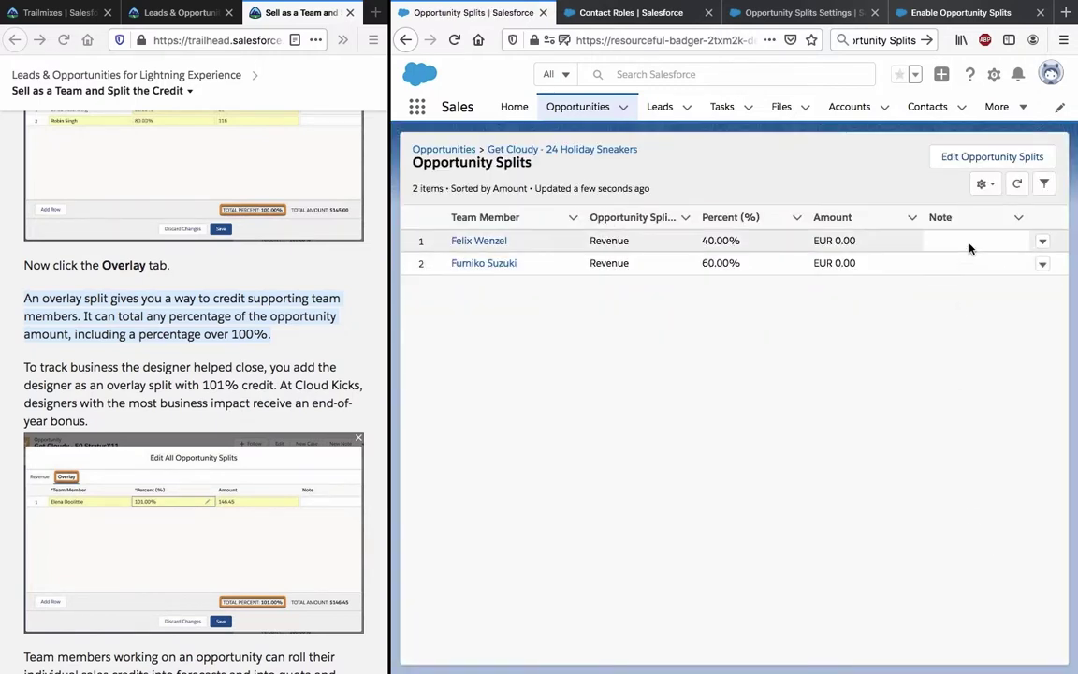
click(1042, 242)
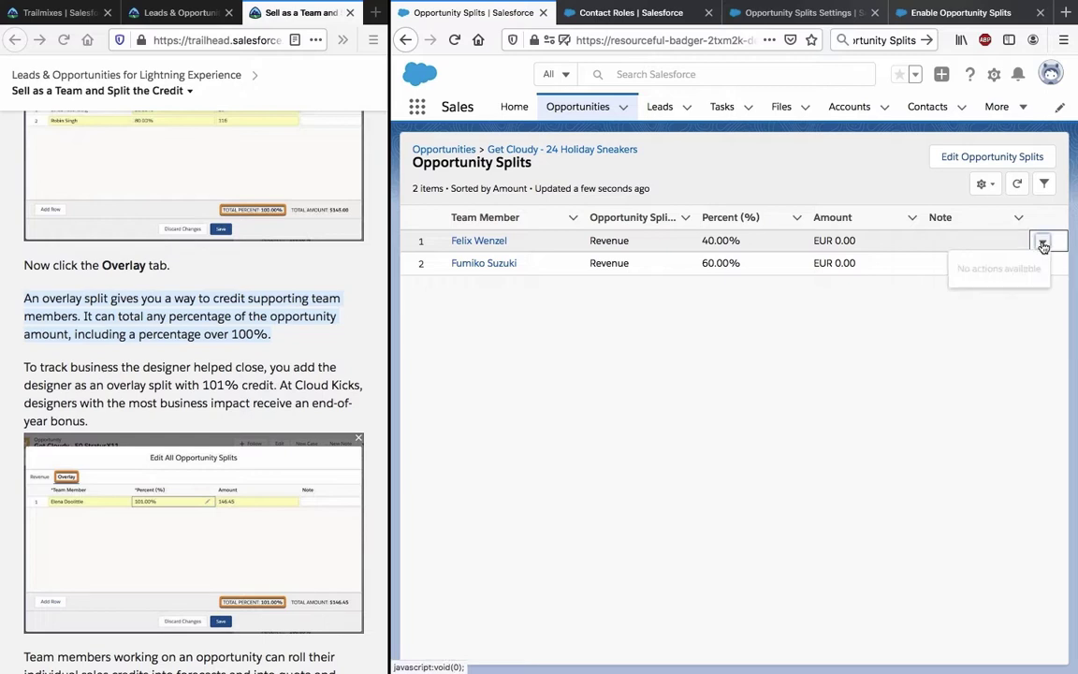
click(1042, 265)
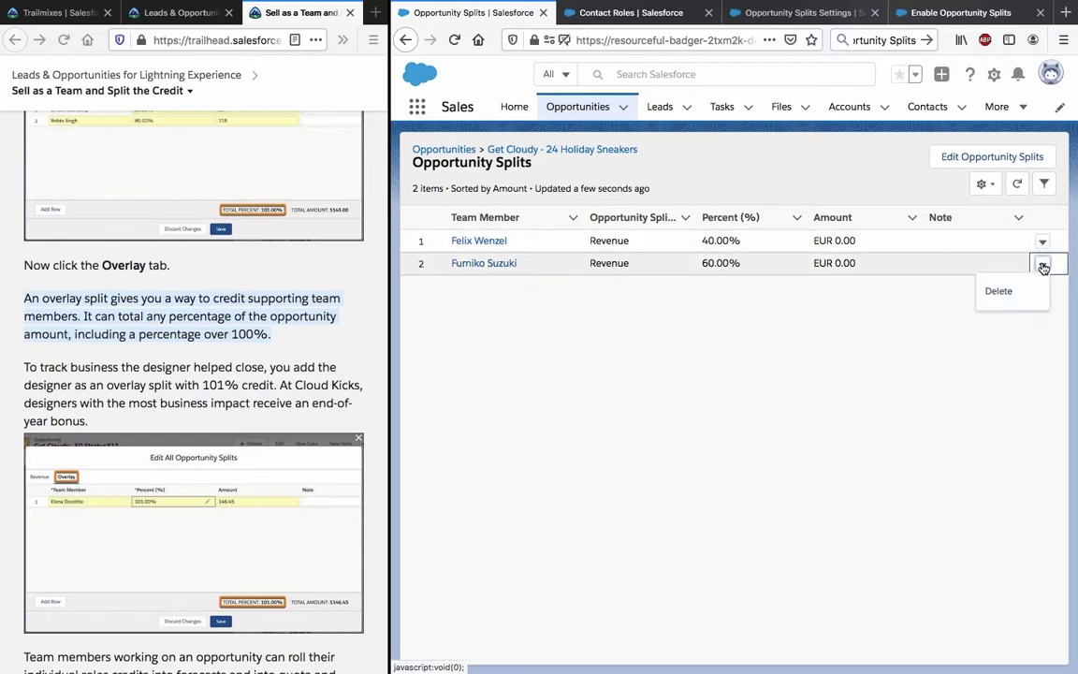
click(1042, 265)
click(973, 156)
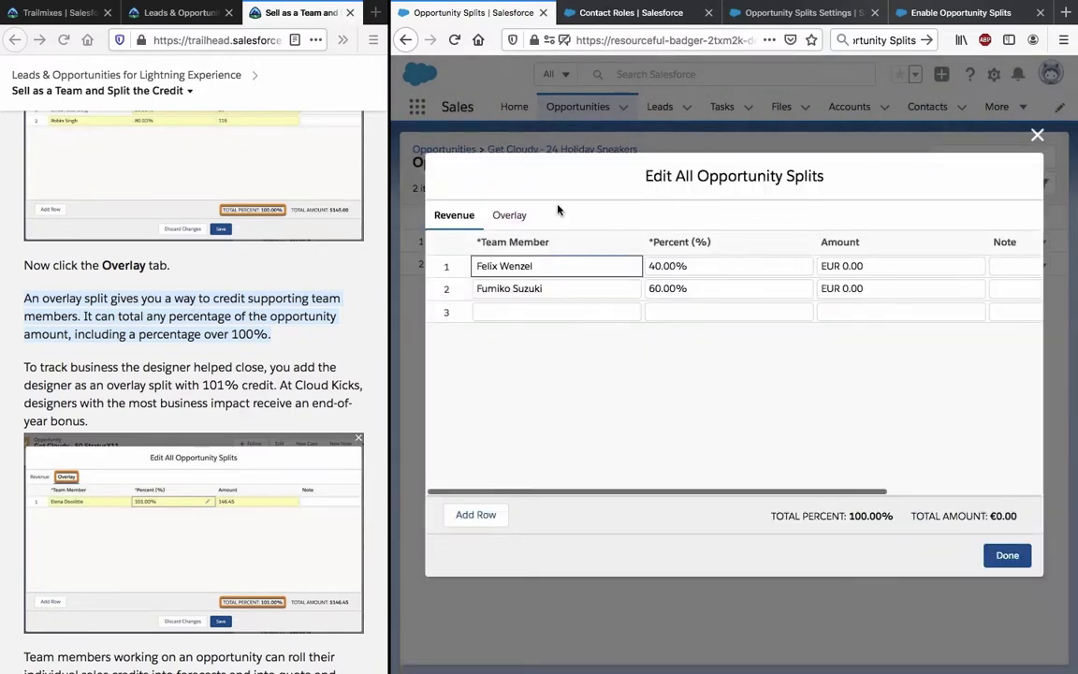
Step: On the Overlay tab, give a team member a 110% overlay split and save it
click(508, 216)
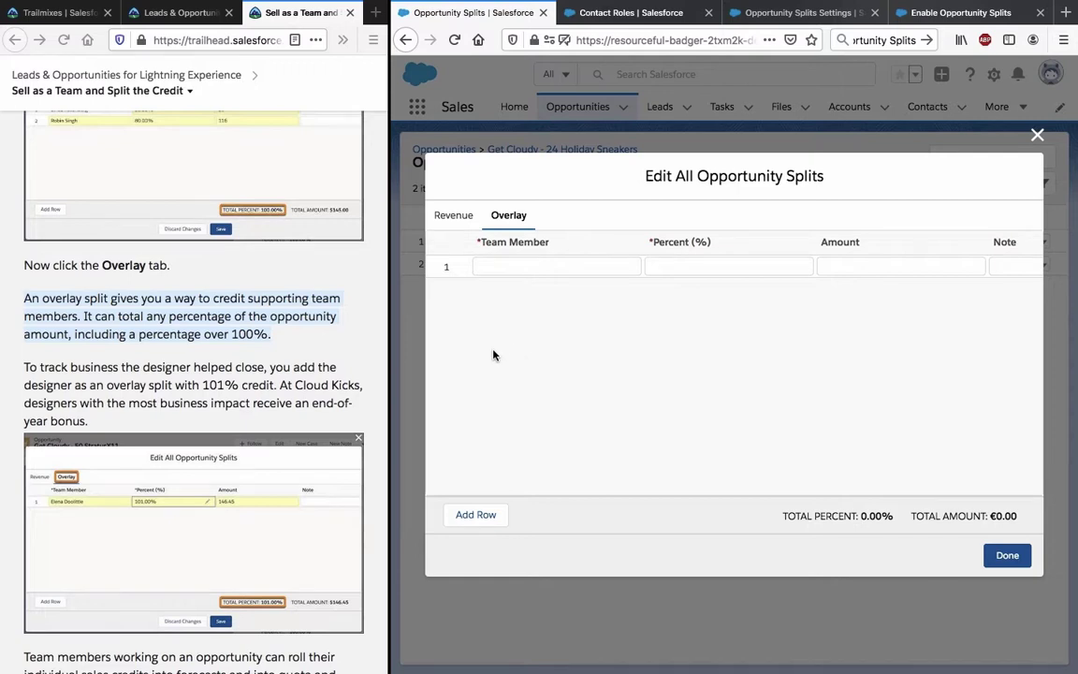
click(159, 315)
click(161, 309)
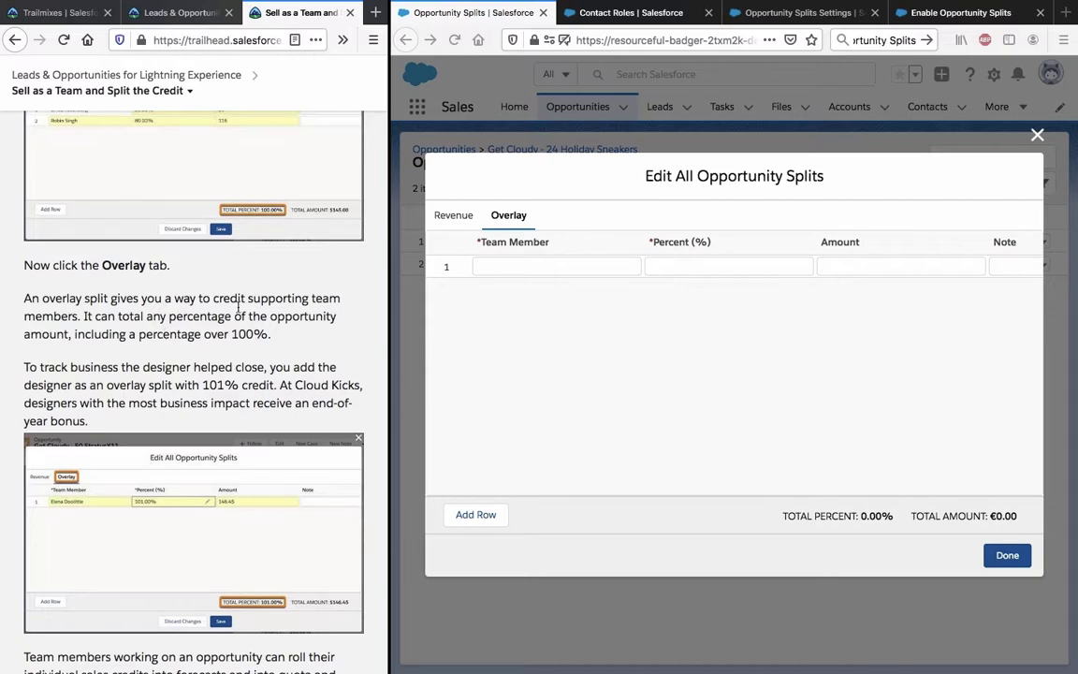
click(574, 262)
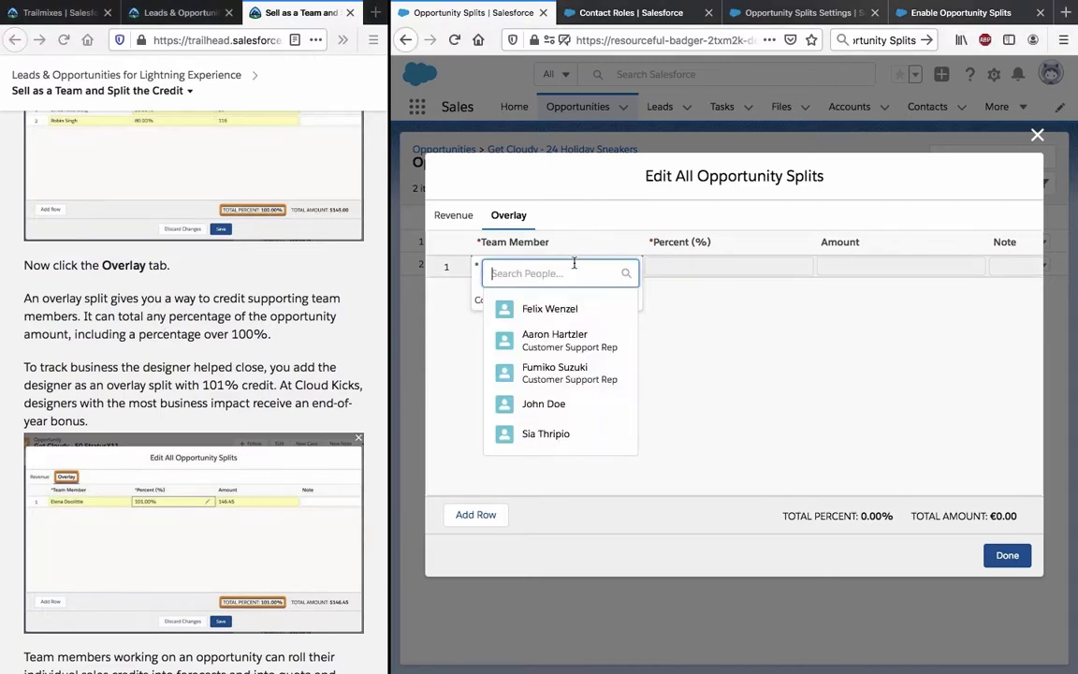
click(571, 333)
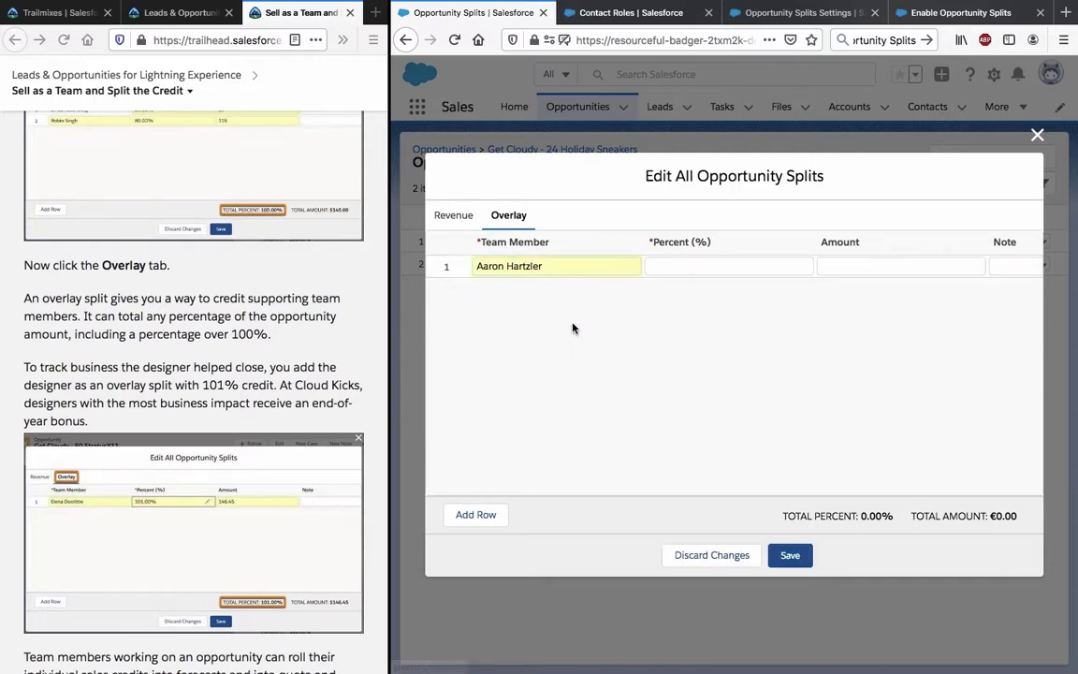
click(686, 266)
text(110)
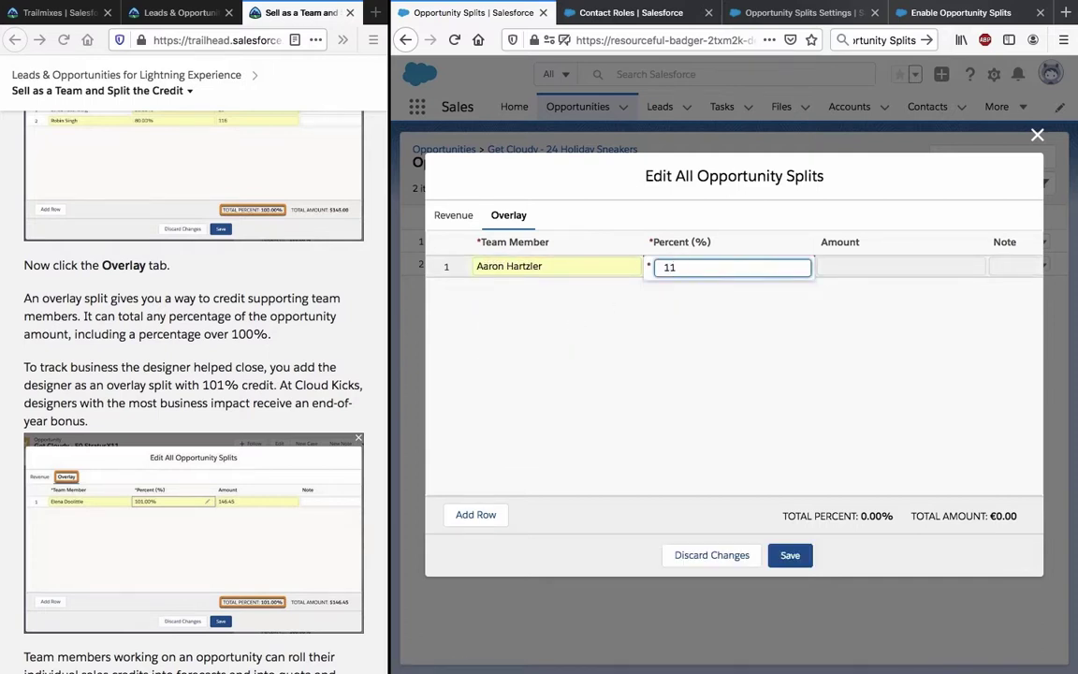
click(768, 368)
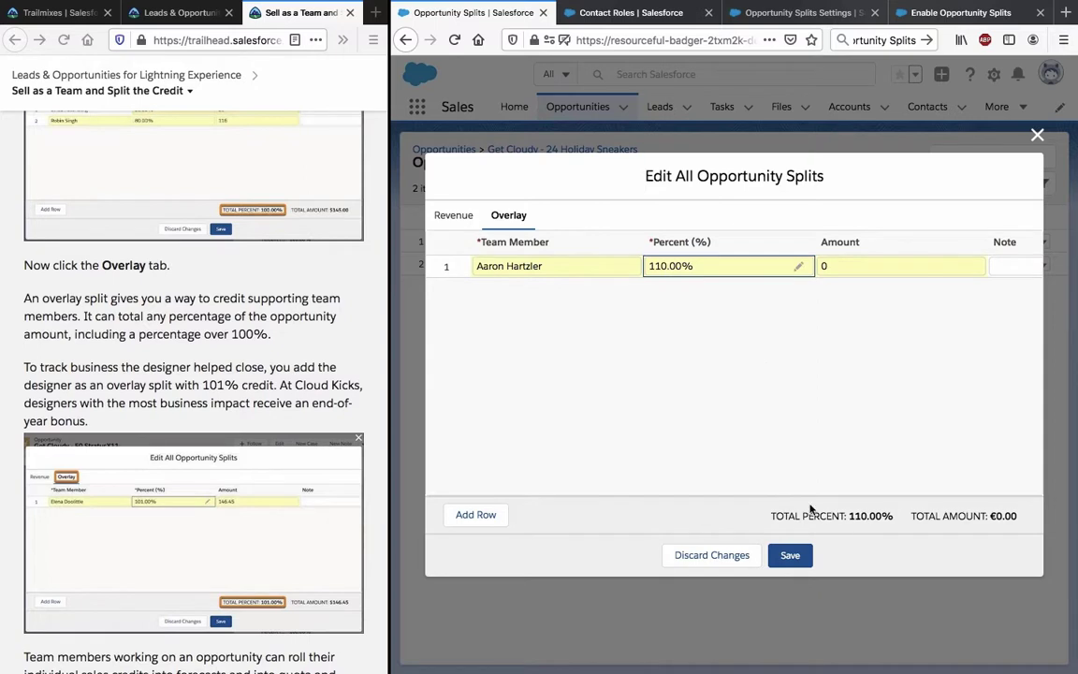
click(790, 555)
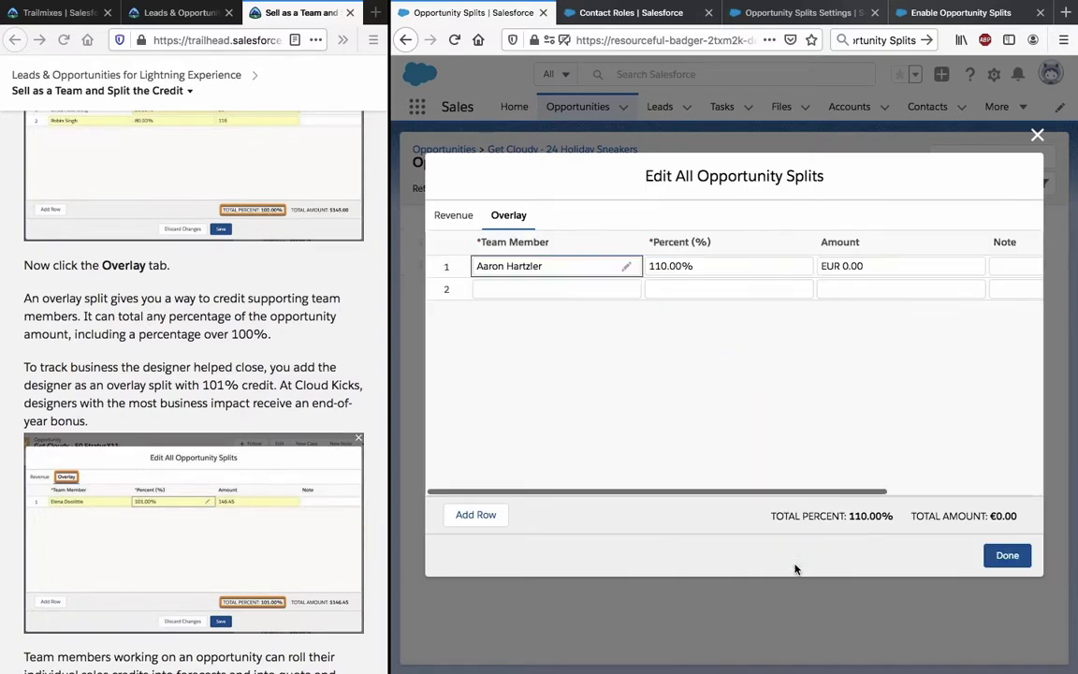
scroll(368, 462, down, 2)
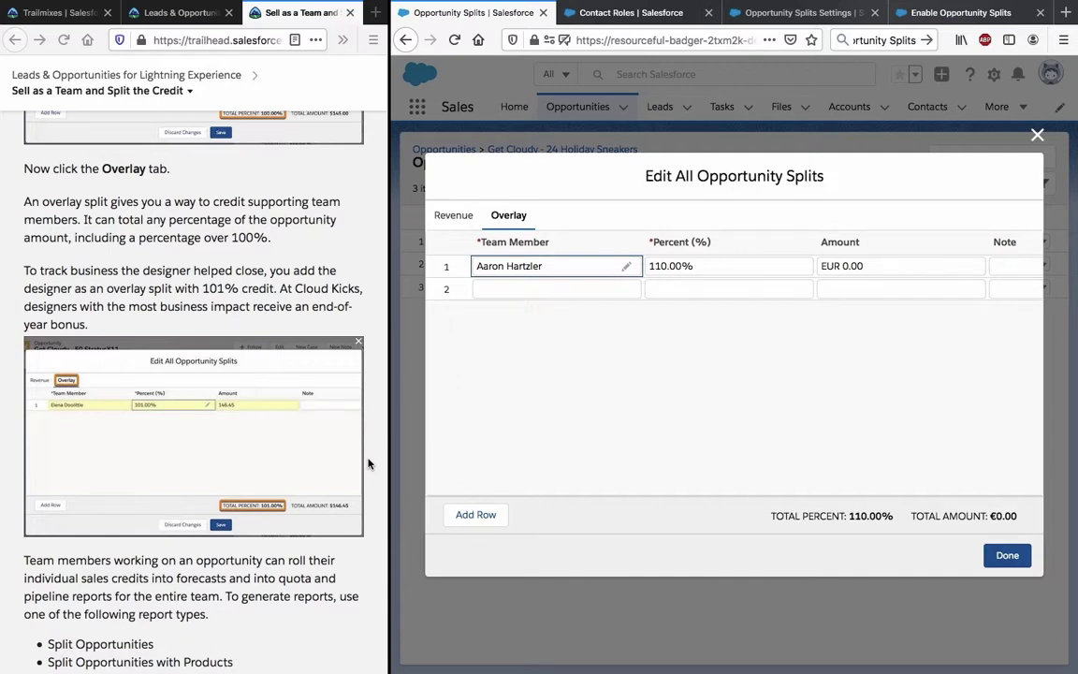
Step: Scroll the Trailhead lesson past Resources to the Quiz section beside the splits editor
scroll(367, 463, down, 2)
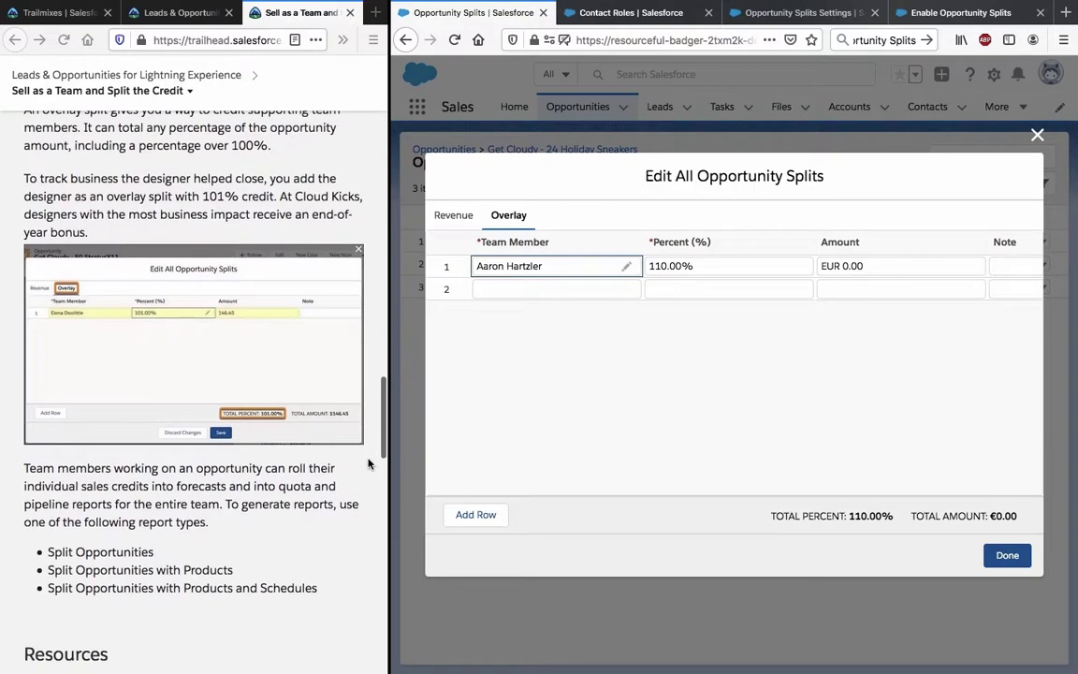
scroll(367, 463, up, 2)
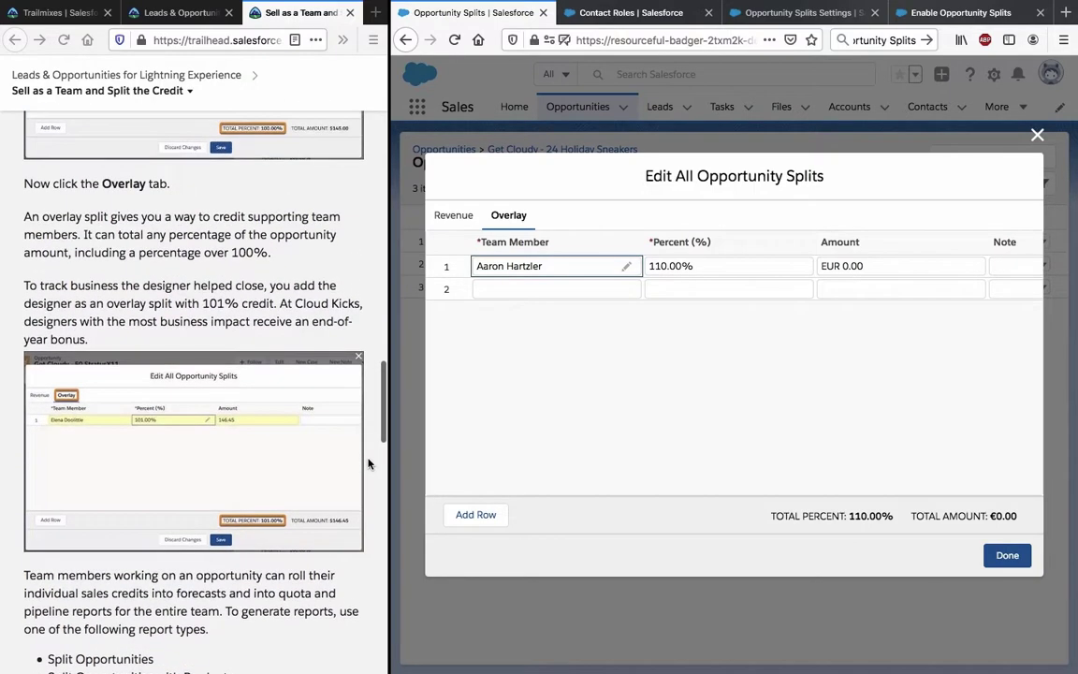
scroll(368, 463, up, 2)
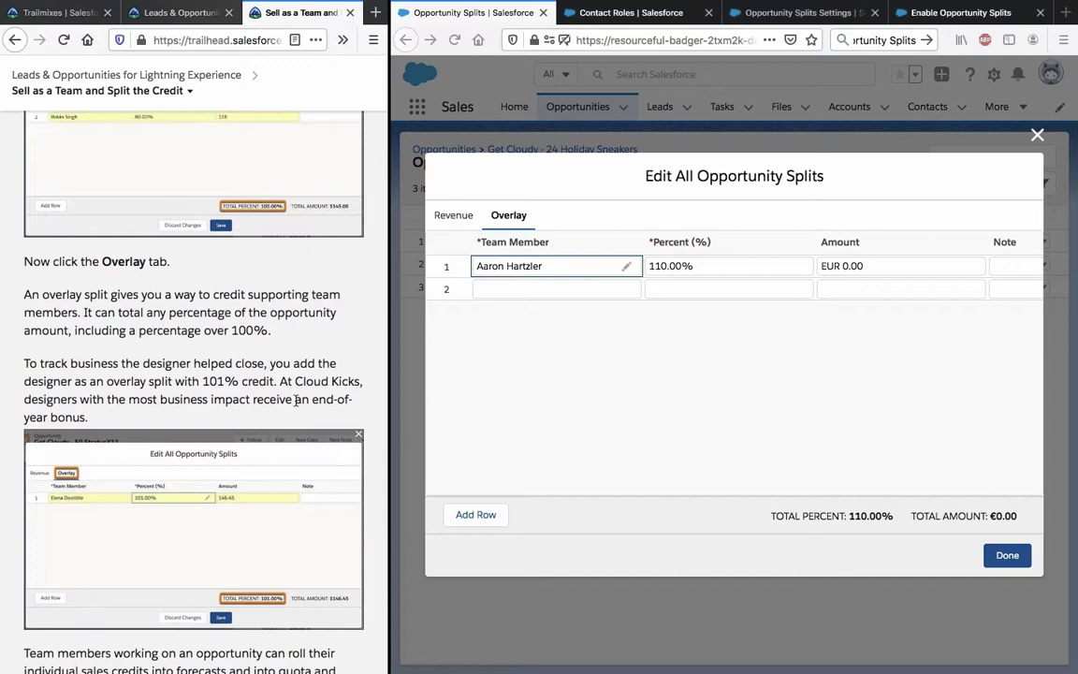
scroll(296, 400, down, 4)
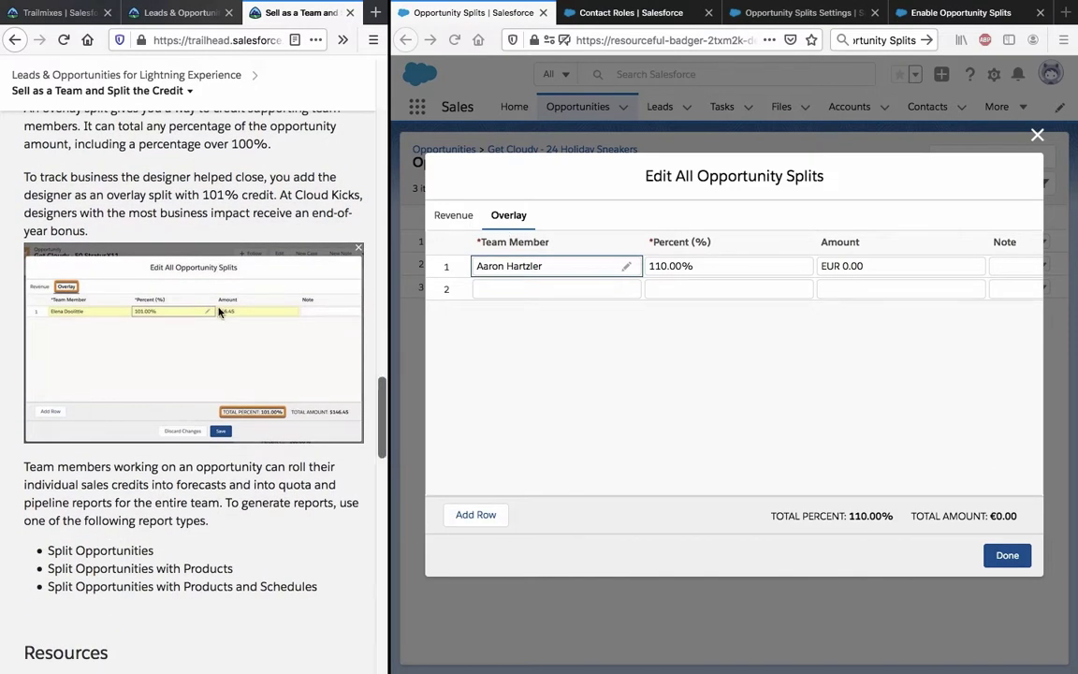
scroll(218, 309, up, 4)
scroll(218, 308, down, 6)
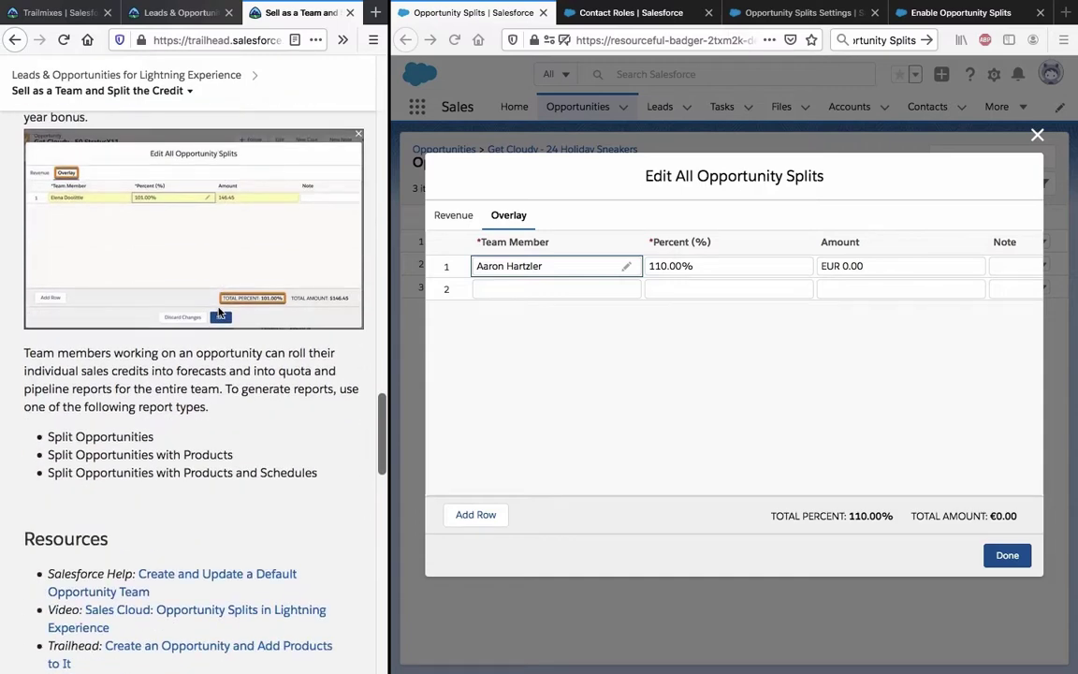
scroll(218, 312, up, 5)
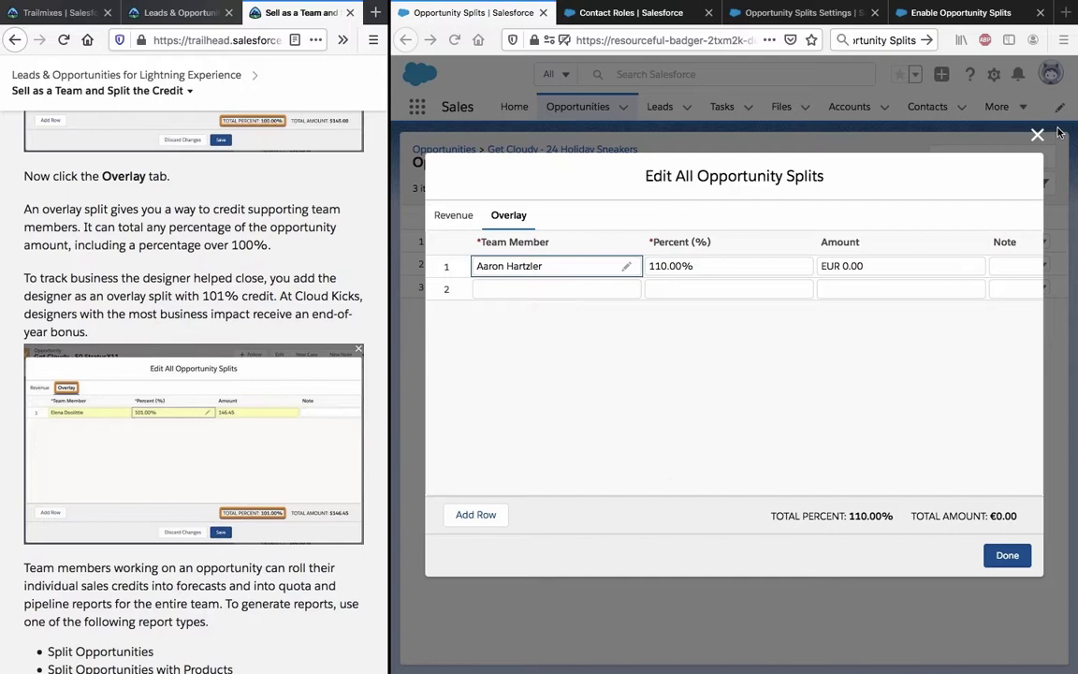
click(347, 292)
scroll(184, 334, down, 8)
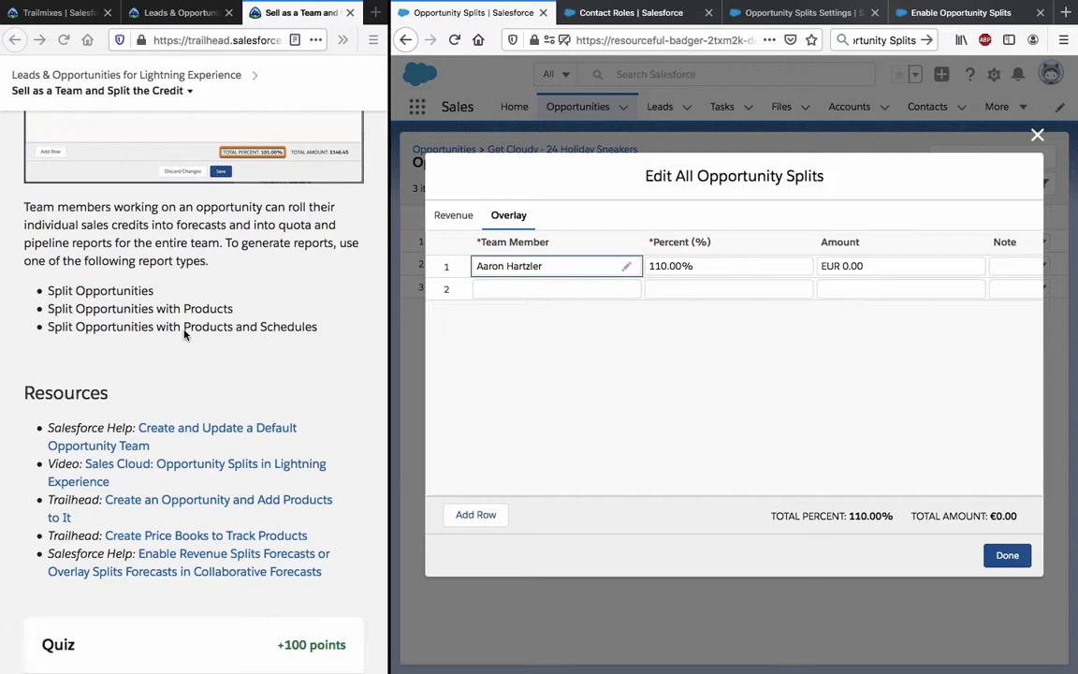
scroll(184, 335, down, 5)
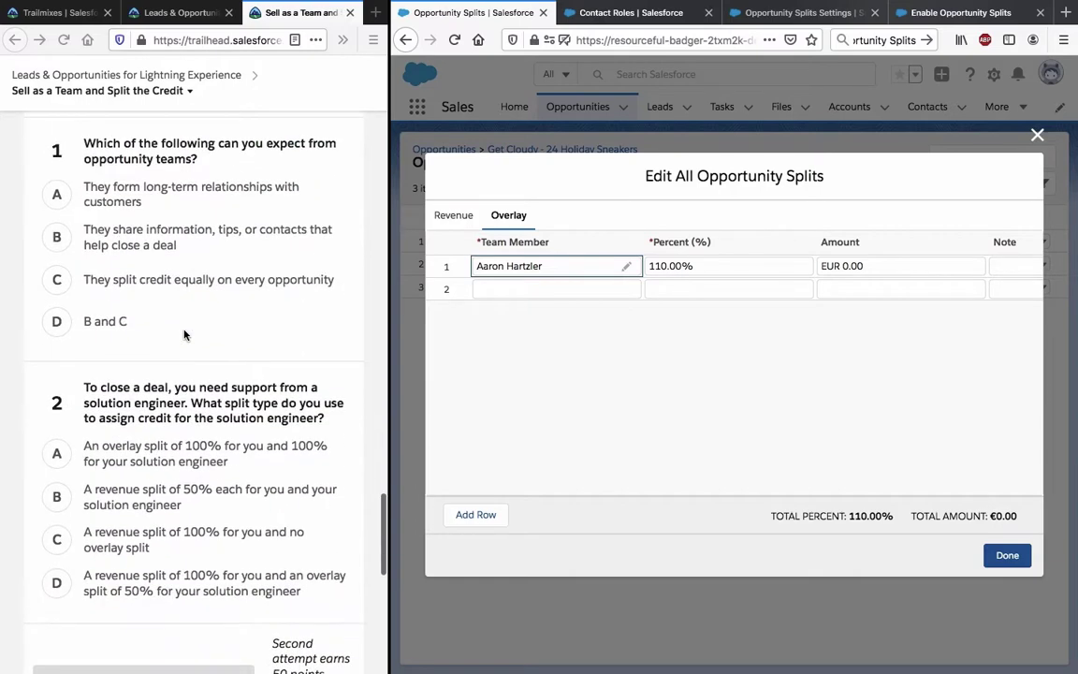
scroll(185, 335, up, 3)
Step: Select option D, 'B and C', for quiz question 1 about opportunity teams
scroll(184, 335, down, 3)
scroll(184, 335, up, 3)
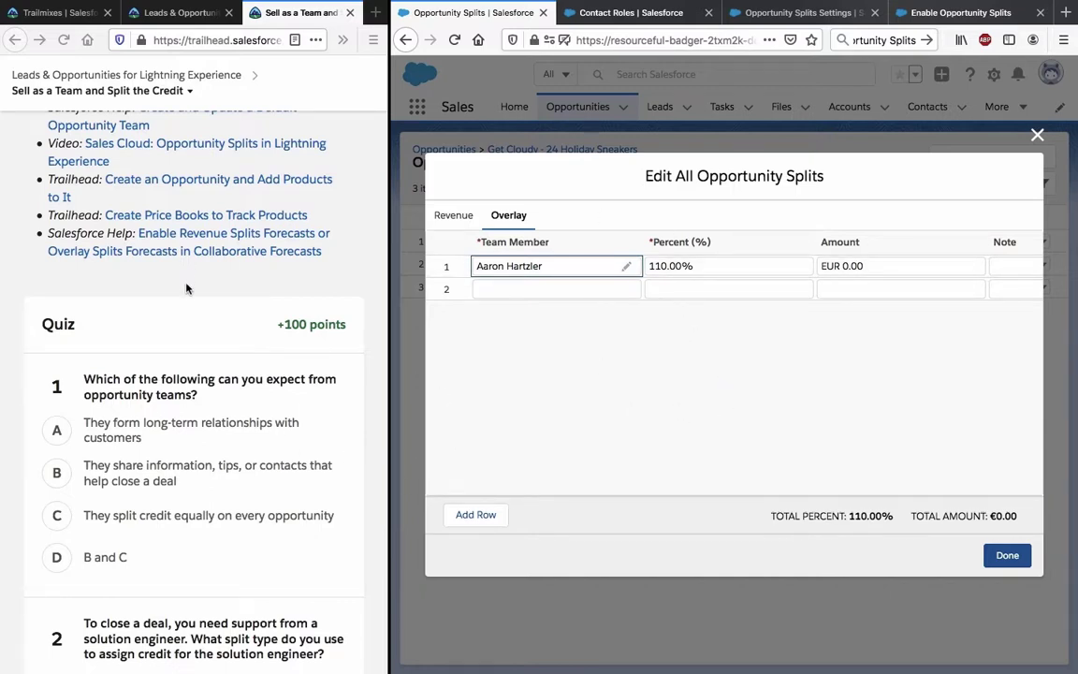
scroll(187, 286, down, 2)
scroll(187, 288, down, 1)
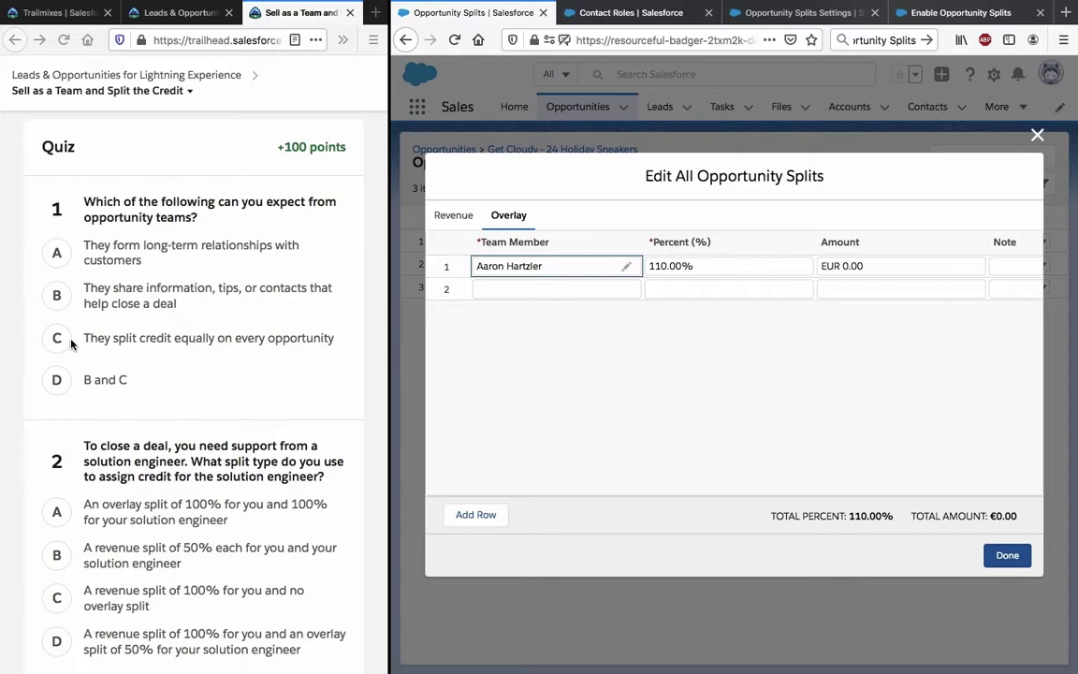
scroll(72, 344, up, 1)
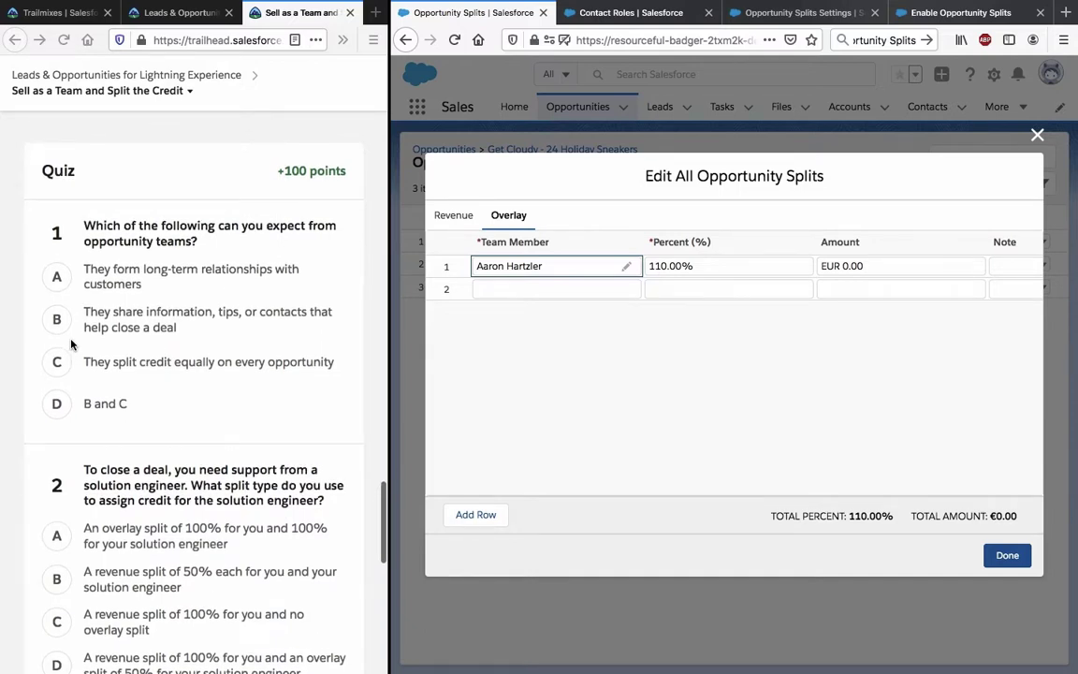
scroll(71, 345, up, 1)
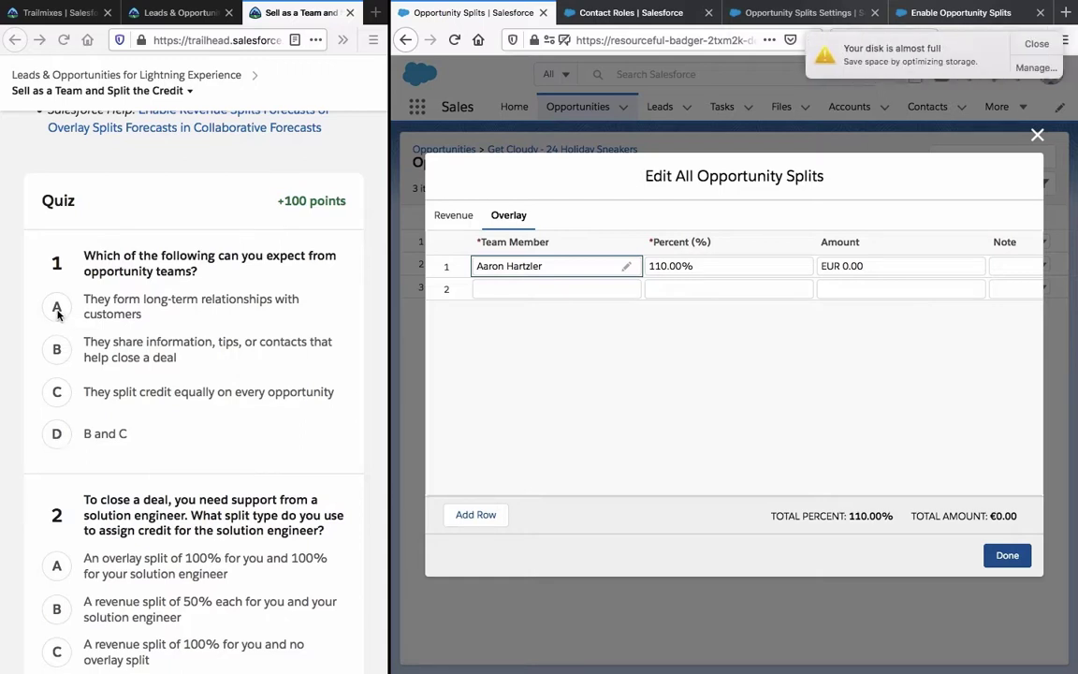
scroll(57, 309, up, 1)
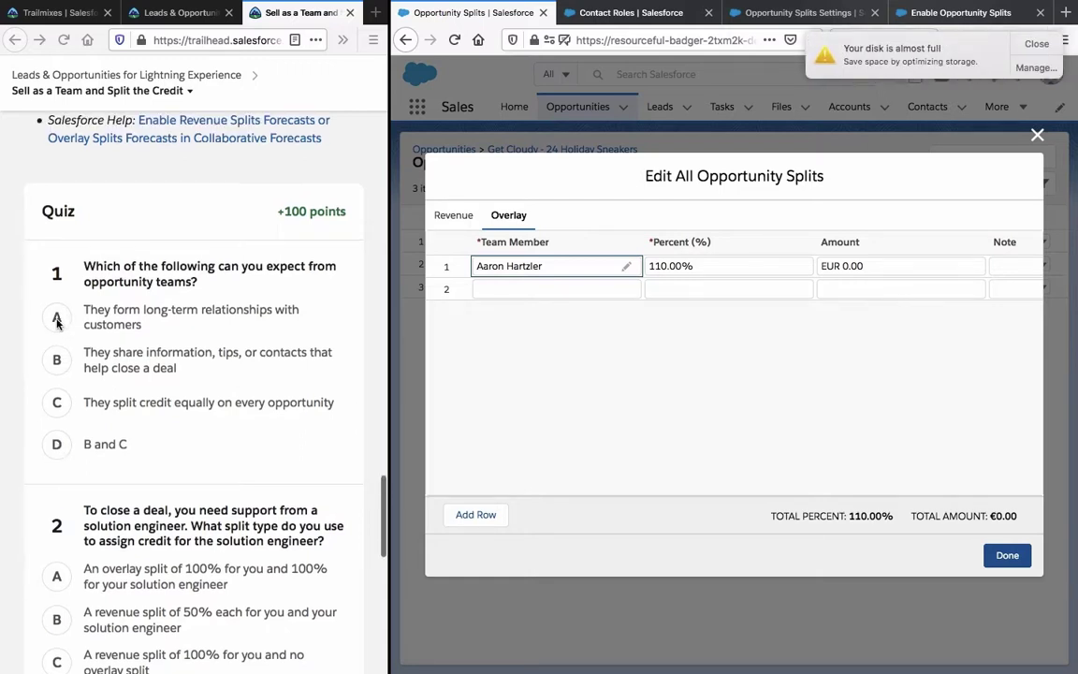
click(63, 454)
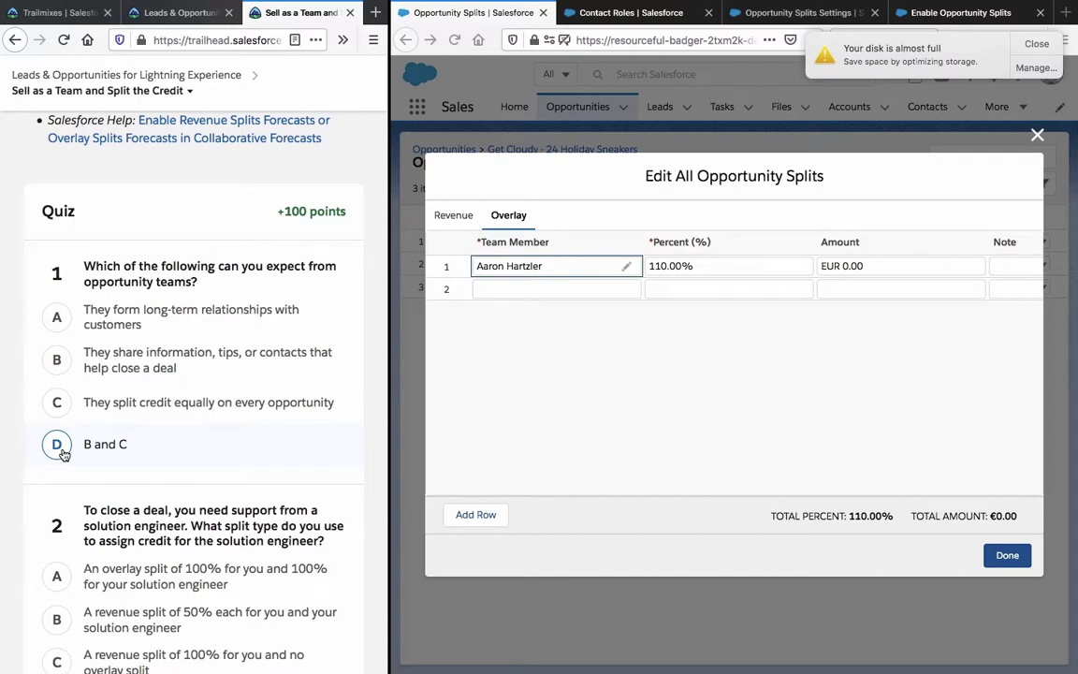
click(62, 453)
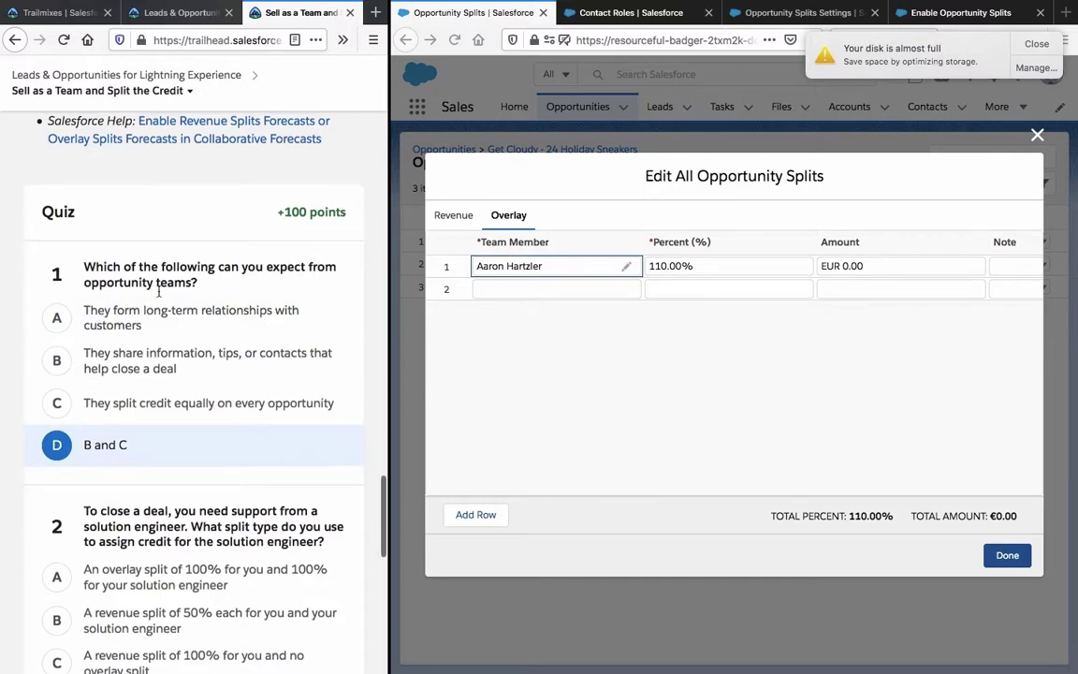
scroll(159, 295, up, 1)
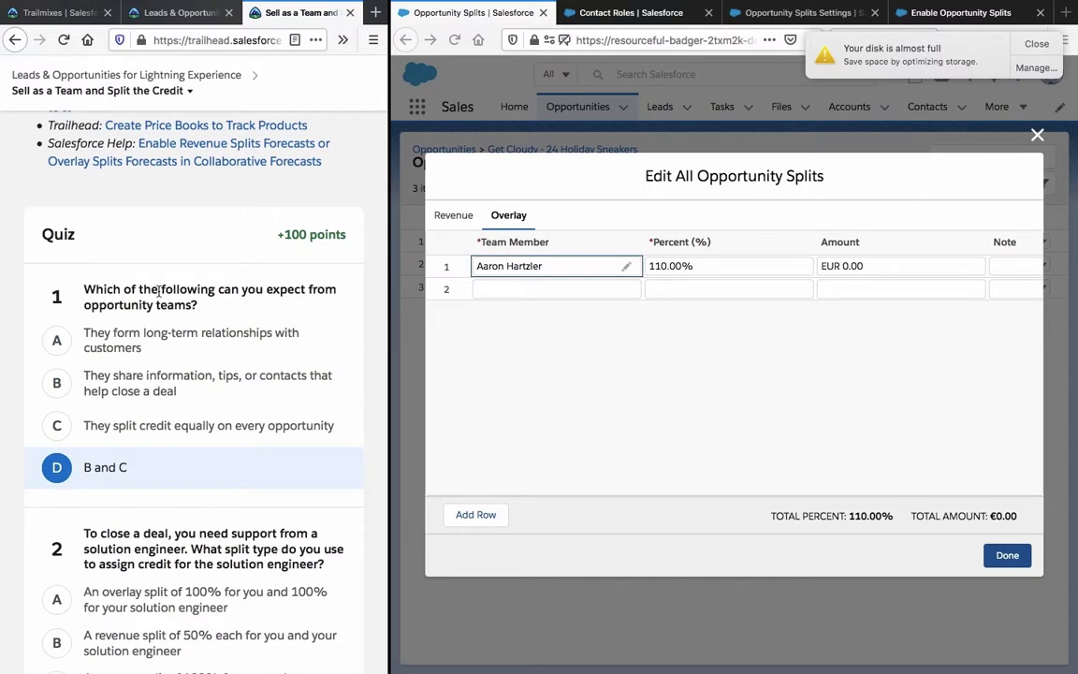
key(ctrl+f)
text(t)
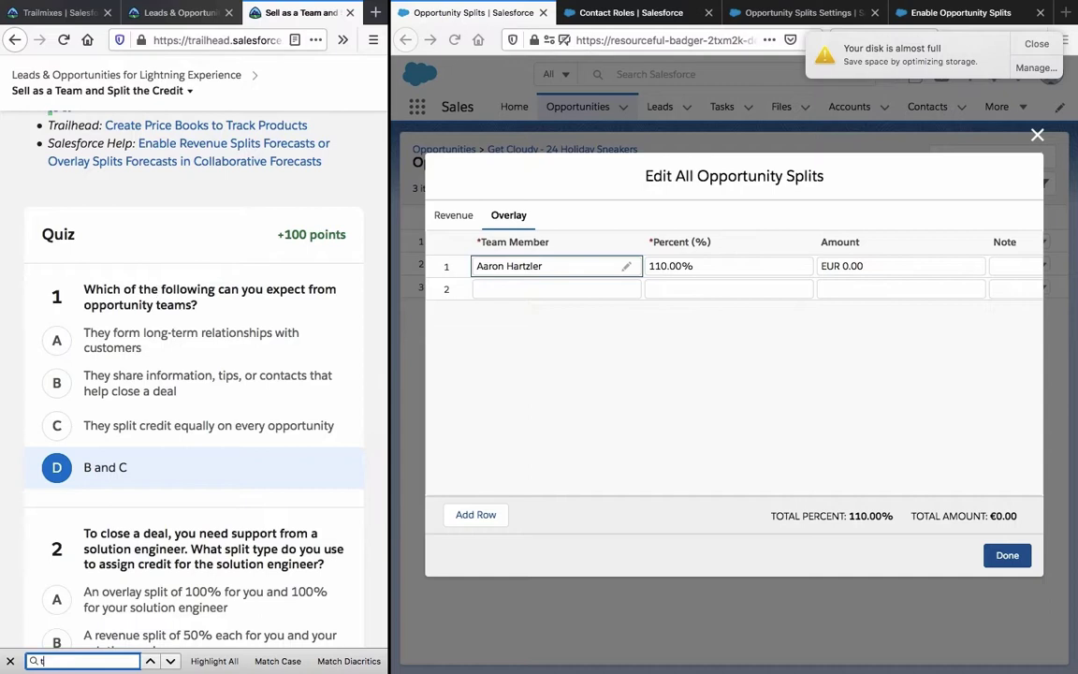
text(ips)
double_click(109, 662)
key(BackSpace)
text(equa)
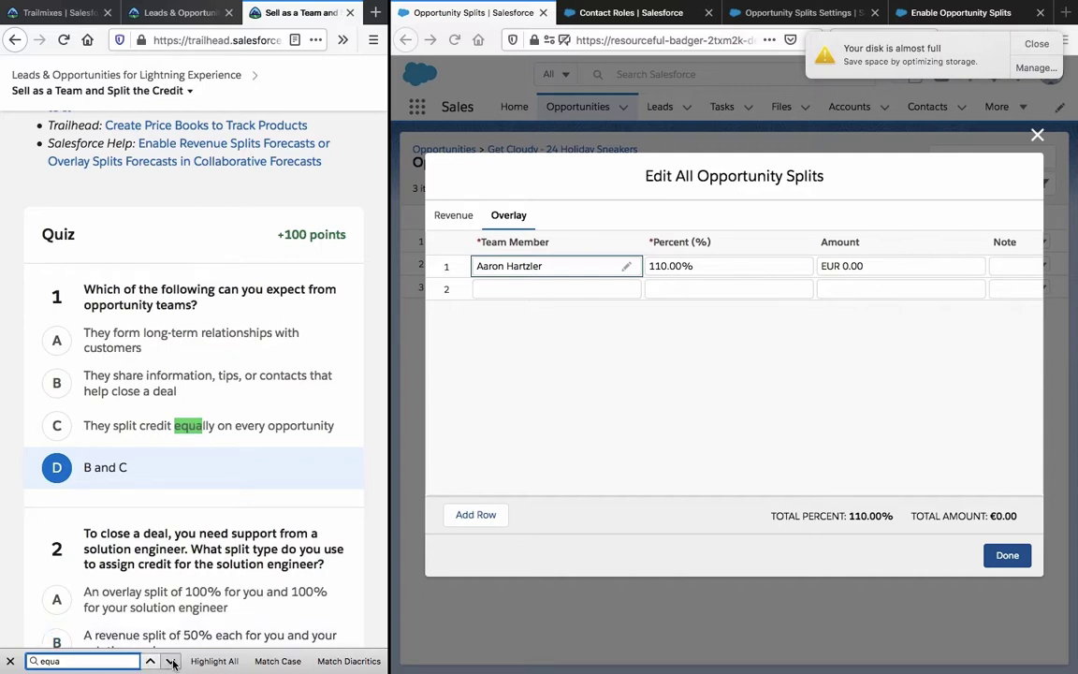
double_click(111, 660)
text(long)
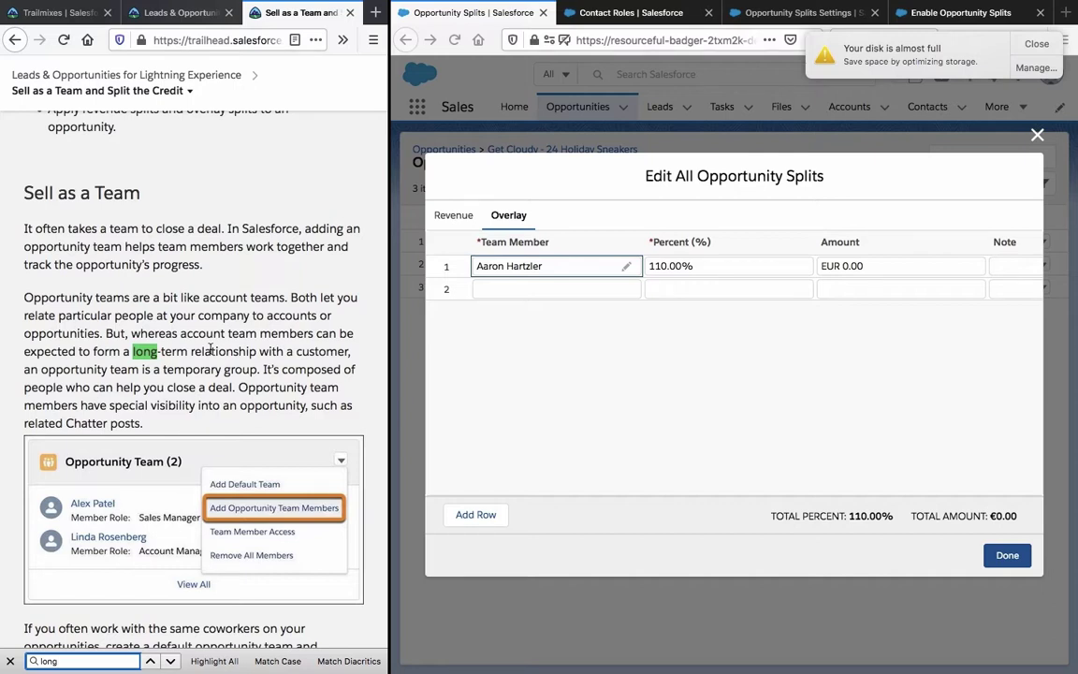
scroll(210, 349, down, 2)
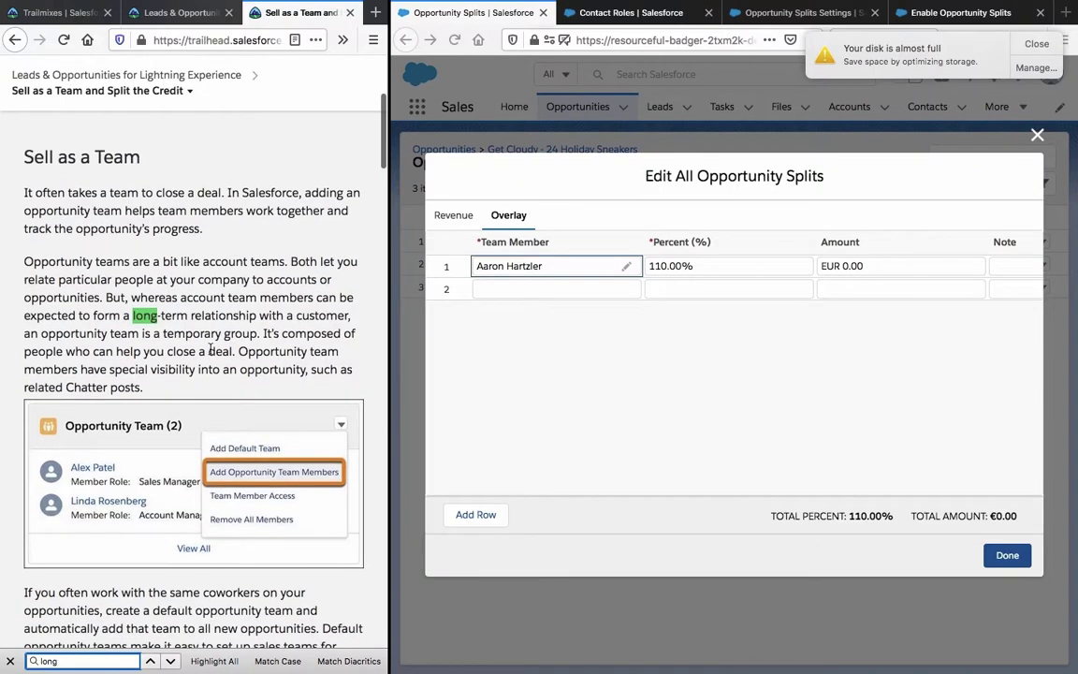
click(210, 348)
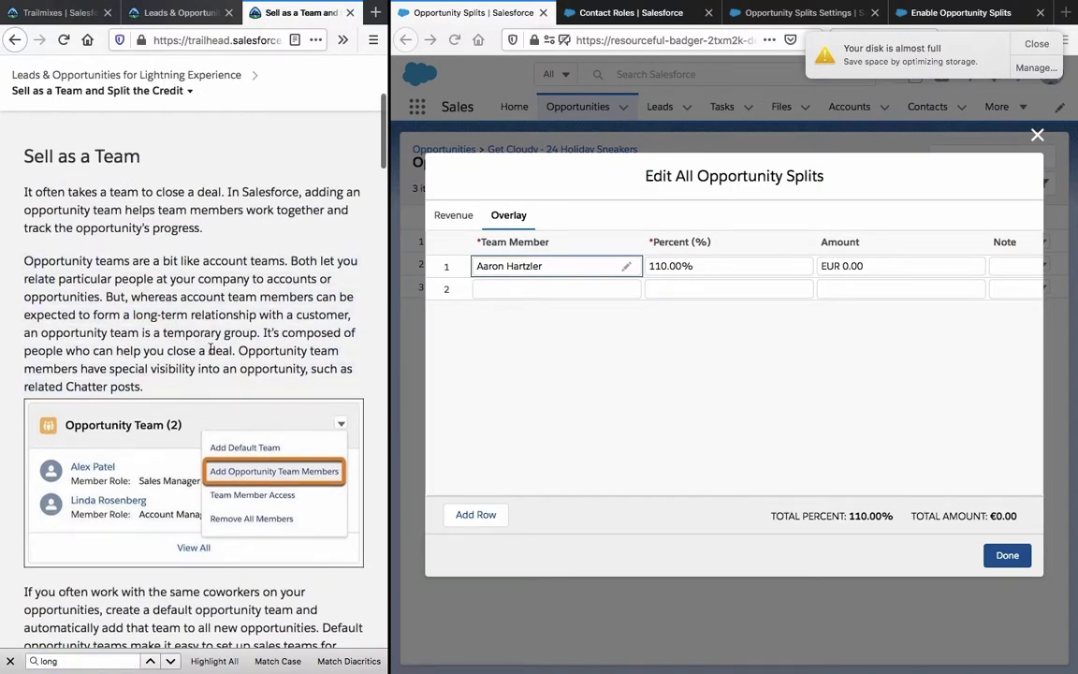
scroll(211, 349, down, 5)
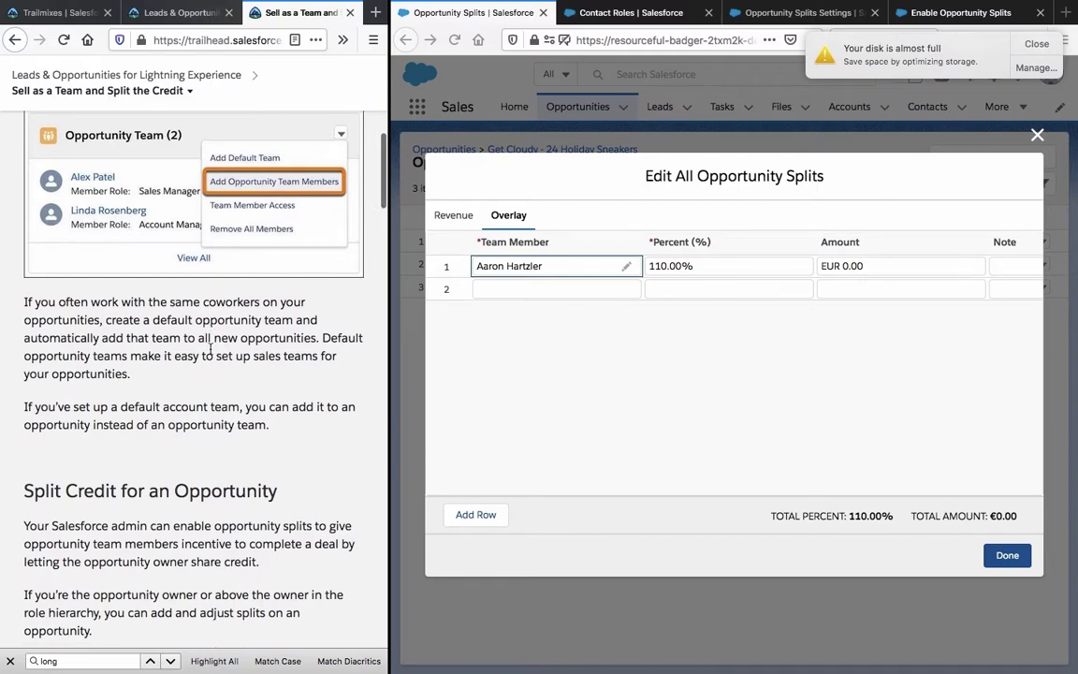
scroll(210, 349, down, 1)
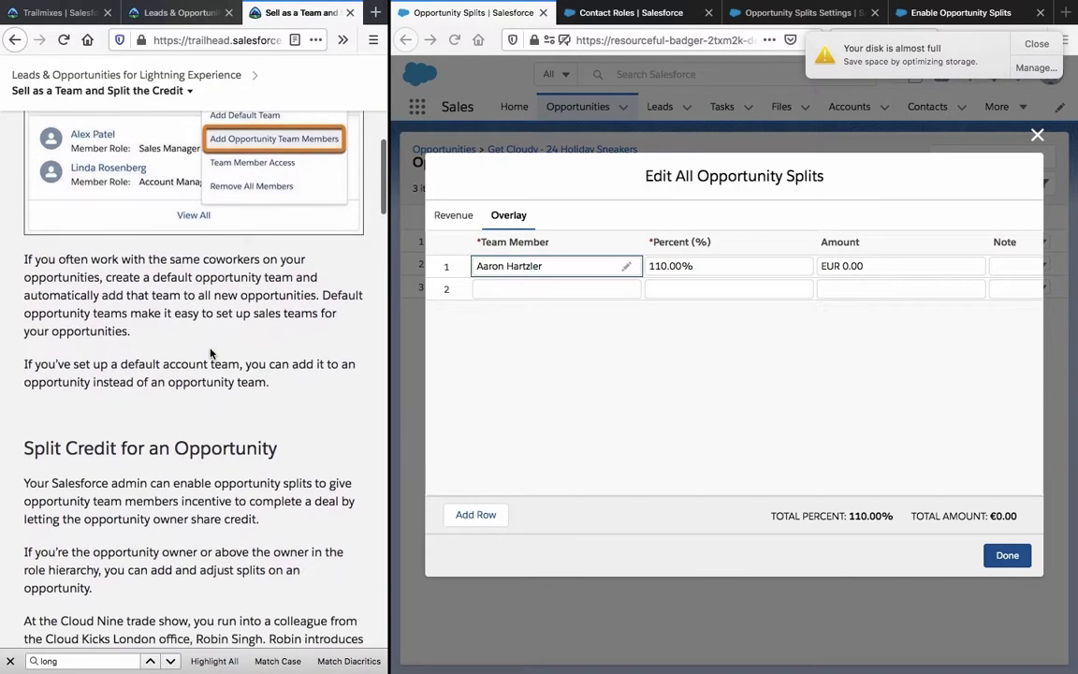
scroll(211, 352, down, 15)
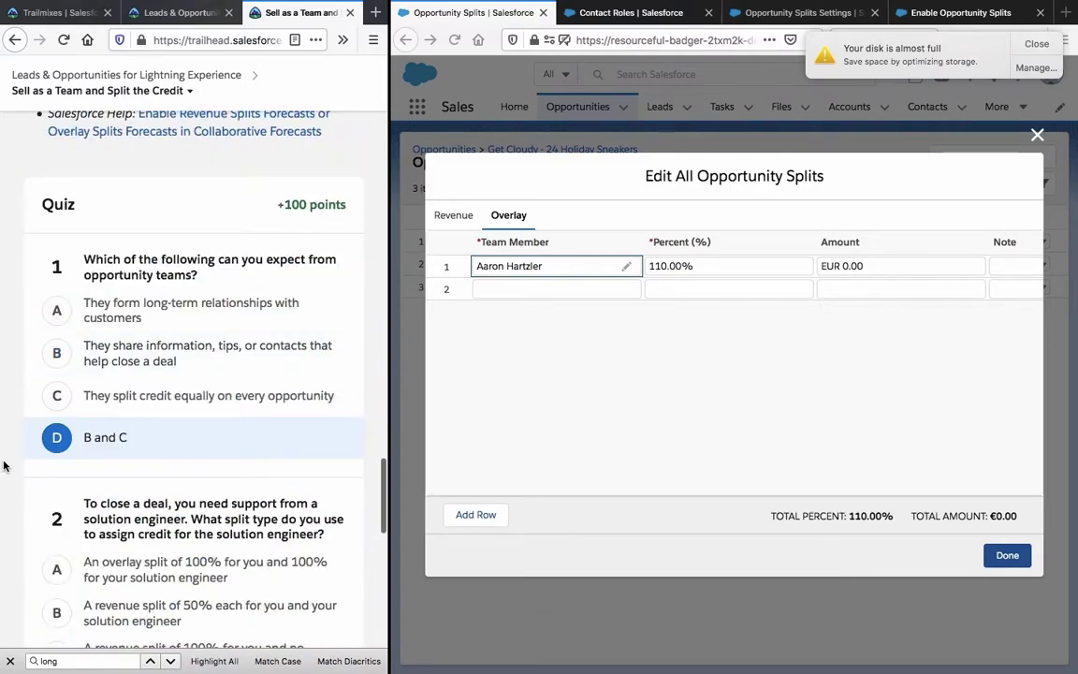
Step: Change question 1's answer to option B, 'They share information, tips, or contacts that help close a deal'
scroll(3, 466, down, 1)
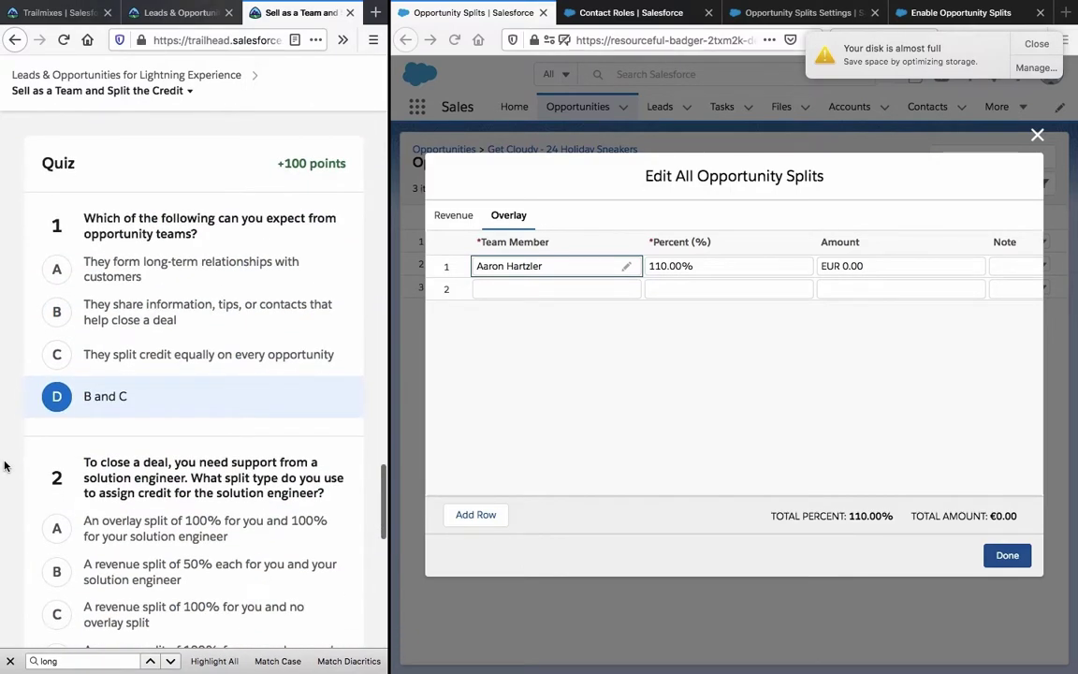
scroll(4, 466, down, 1)
scroll(4, 466, down, 1)
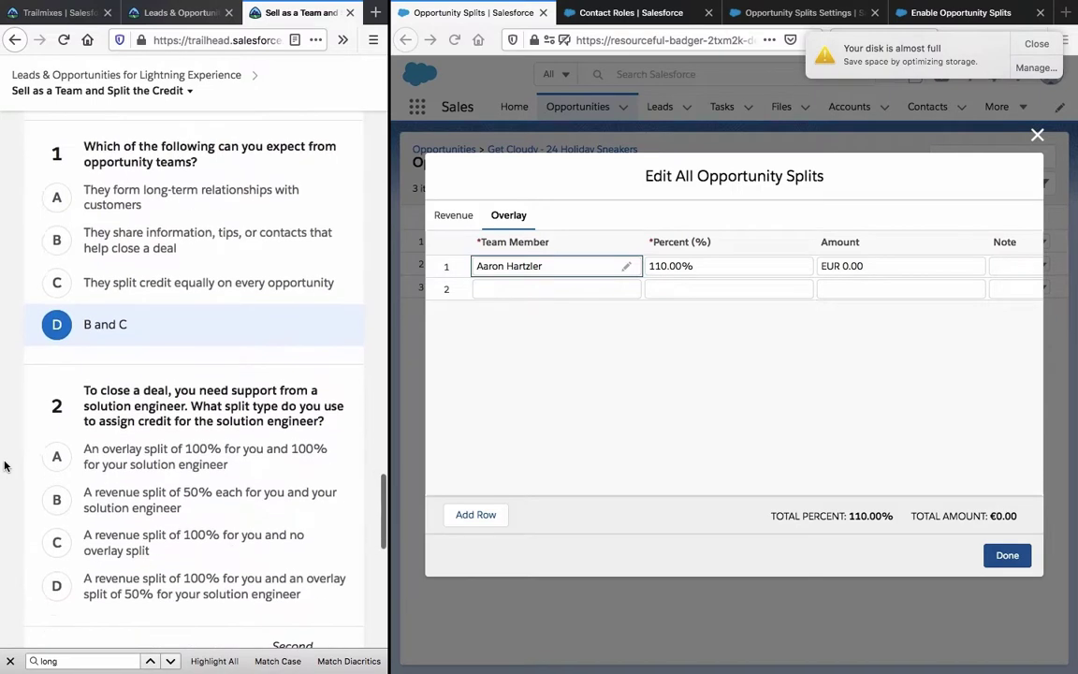
scroll(3, 466, up, 1)
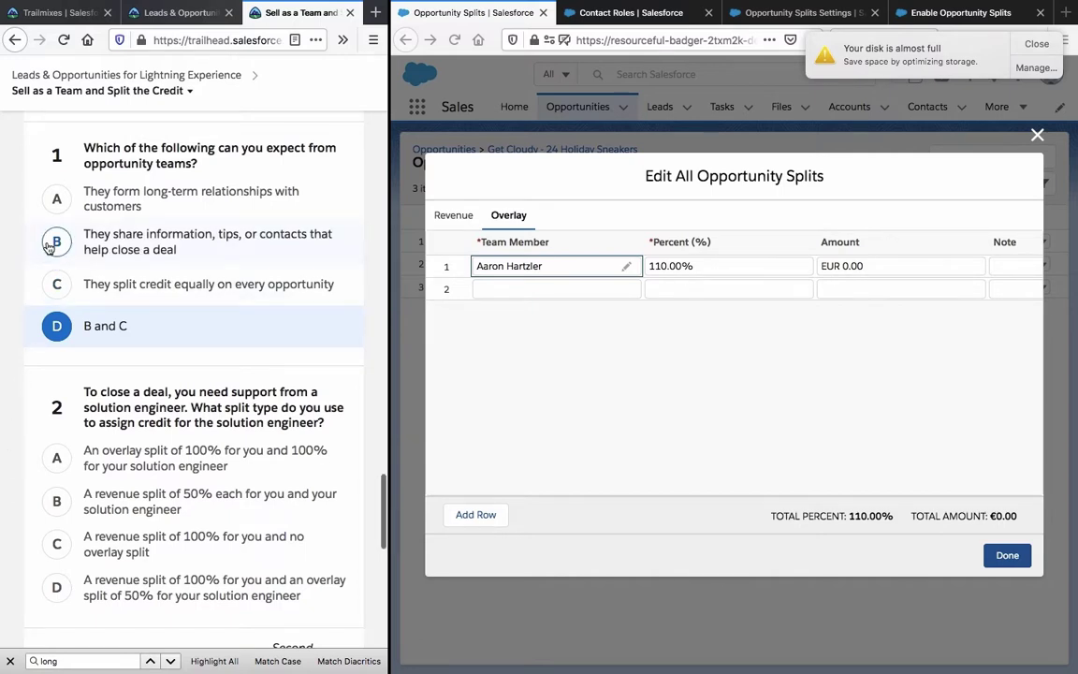
scroll(48, 245, up, 2)
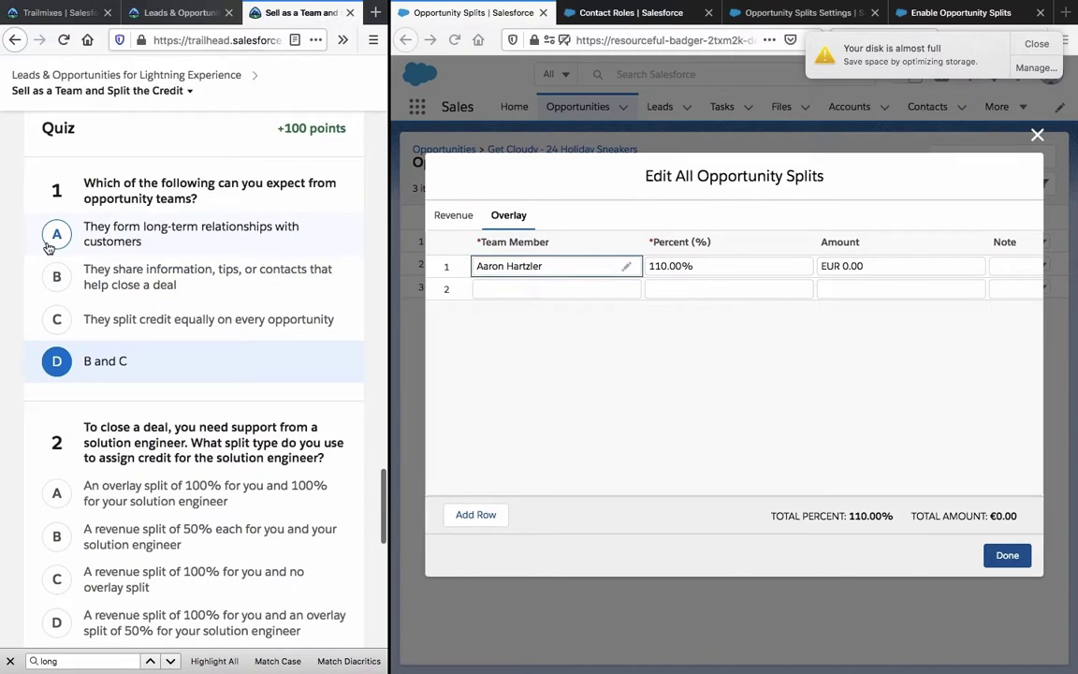
scroll(49, 245, up, 9)
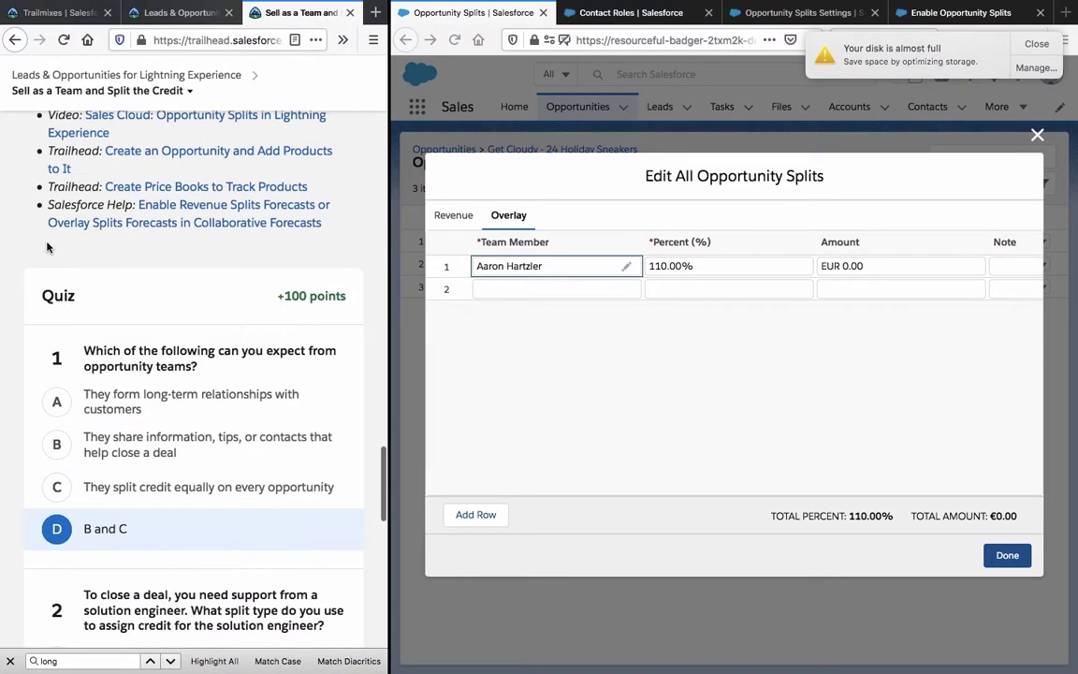
scroll(49, 246, down, 10)
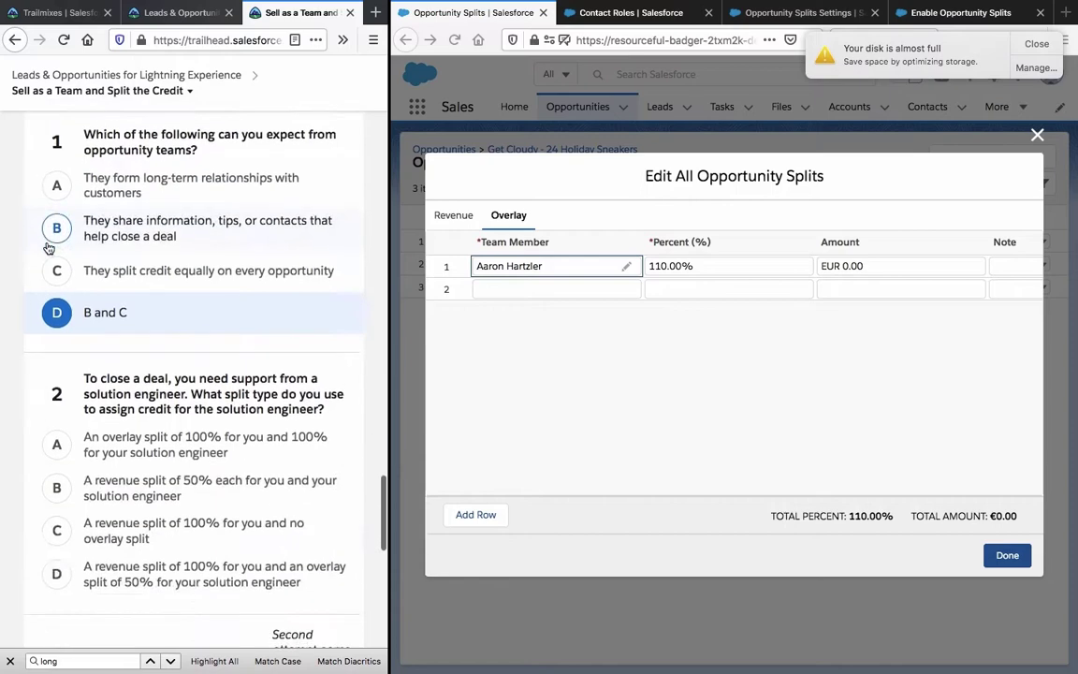
scroll(49, 246, down, 8)
scroll(49, 248, up, 9)
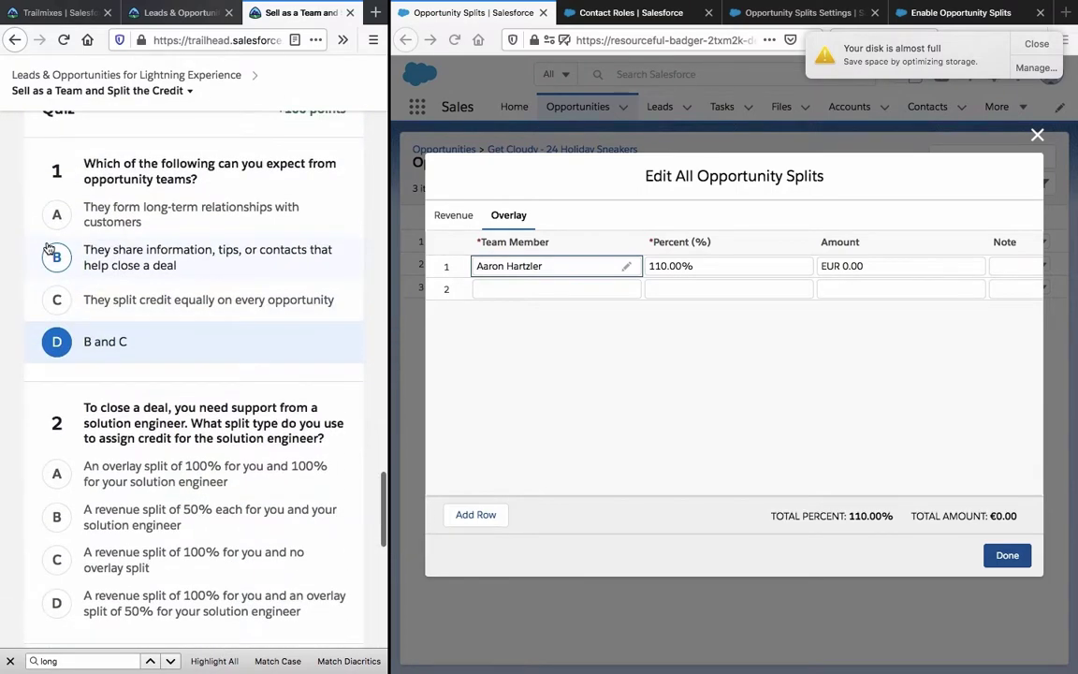
scroll(49, 248, up, 3)
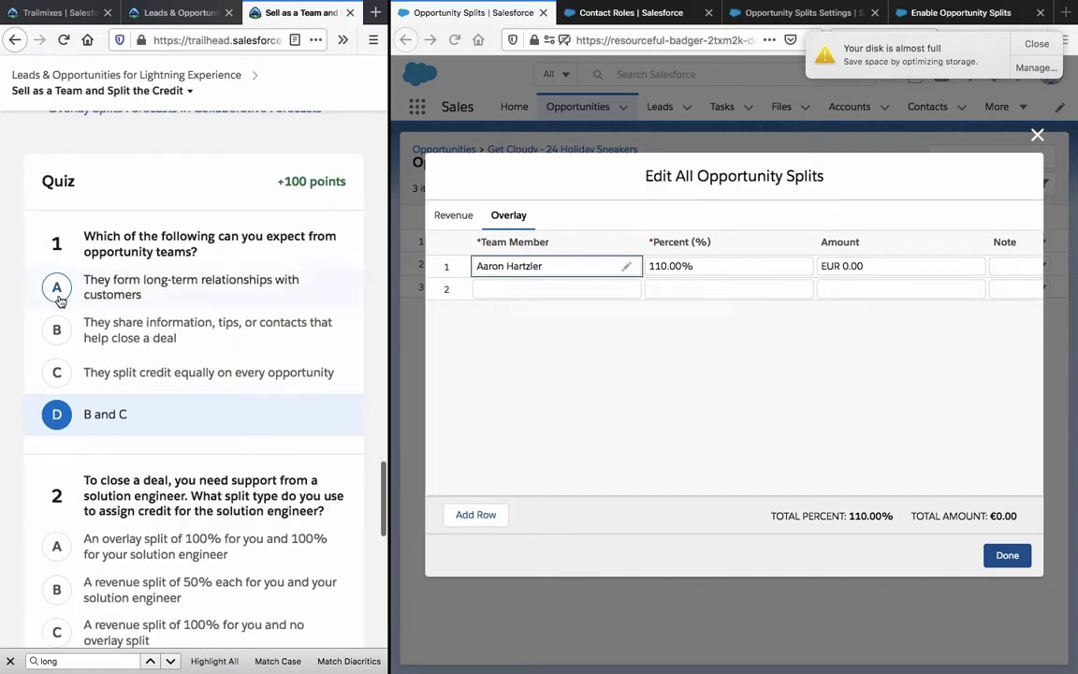
click(74, 341)
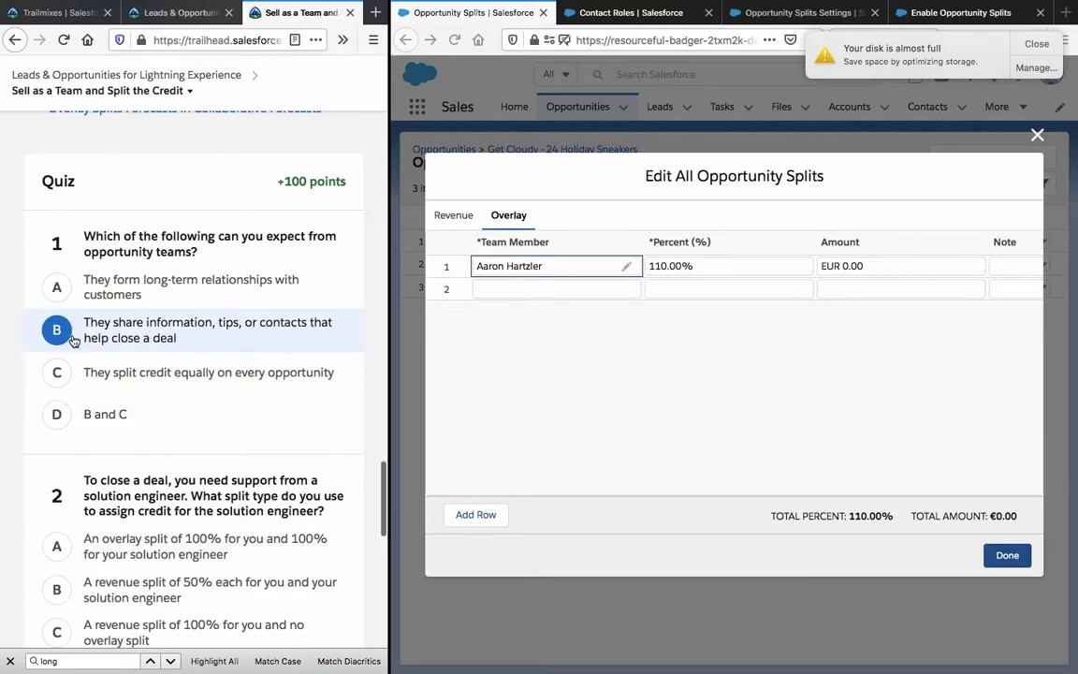
scroll(73, 341, down, 4)
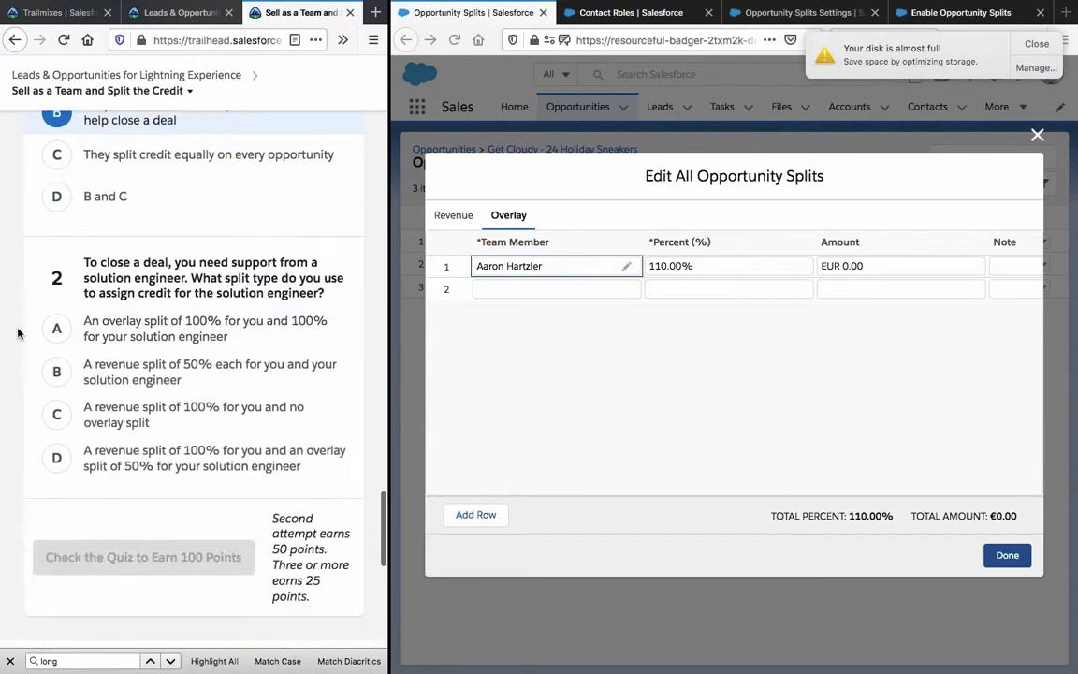
scroll(18, 333, up, 2)
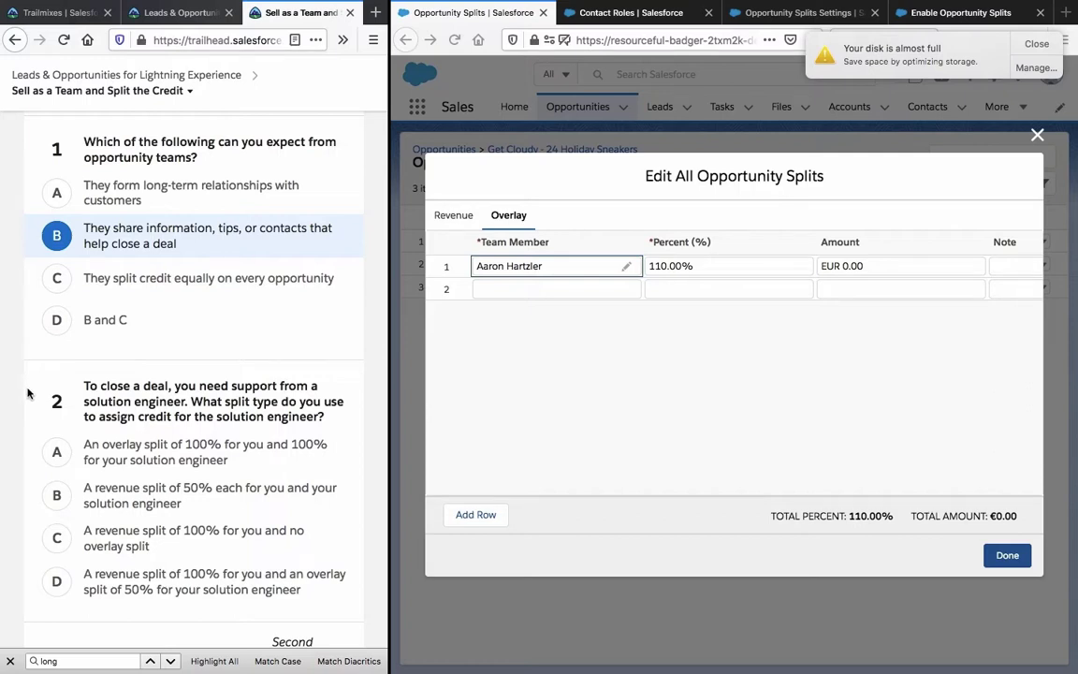
scroll(29, 389, down, 1)
Step: Answer question 2 with 100% revenue plus 50% overlay, then switch to 50% revenue each
scroll(29, 393, down, 1)
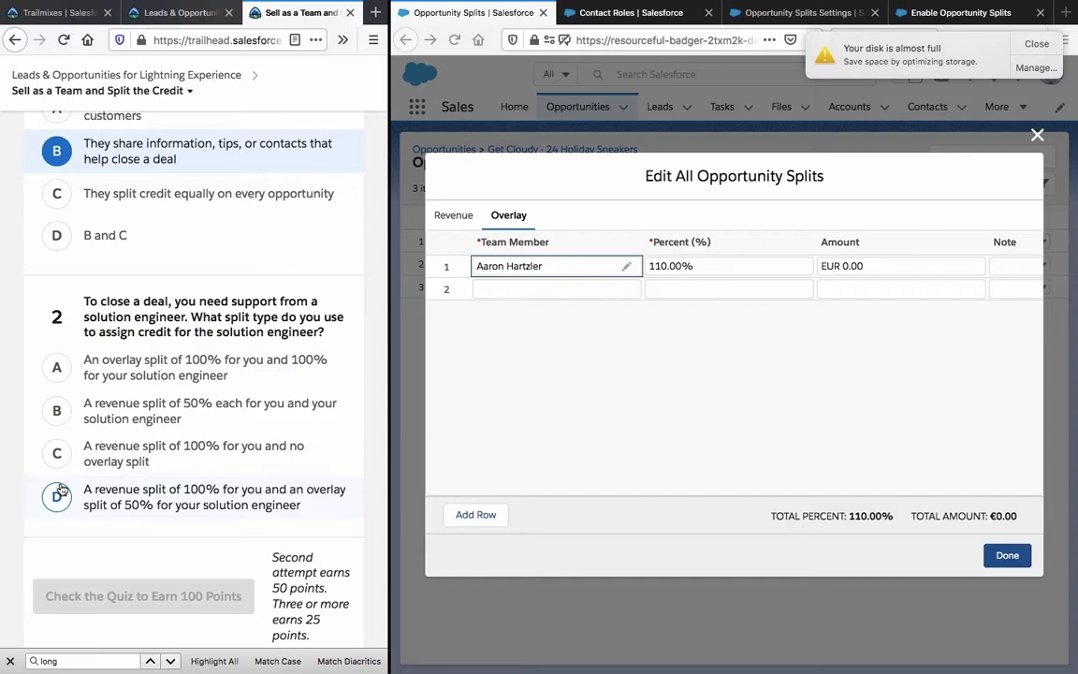
click(58, 493)
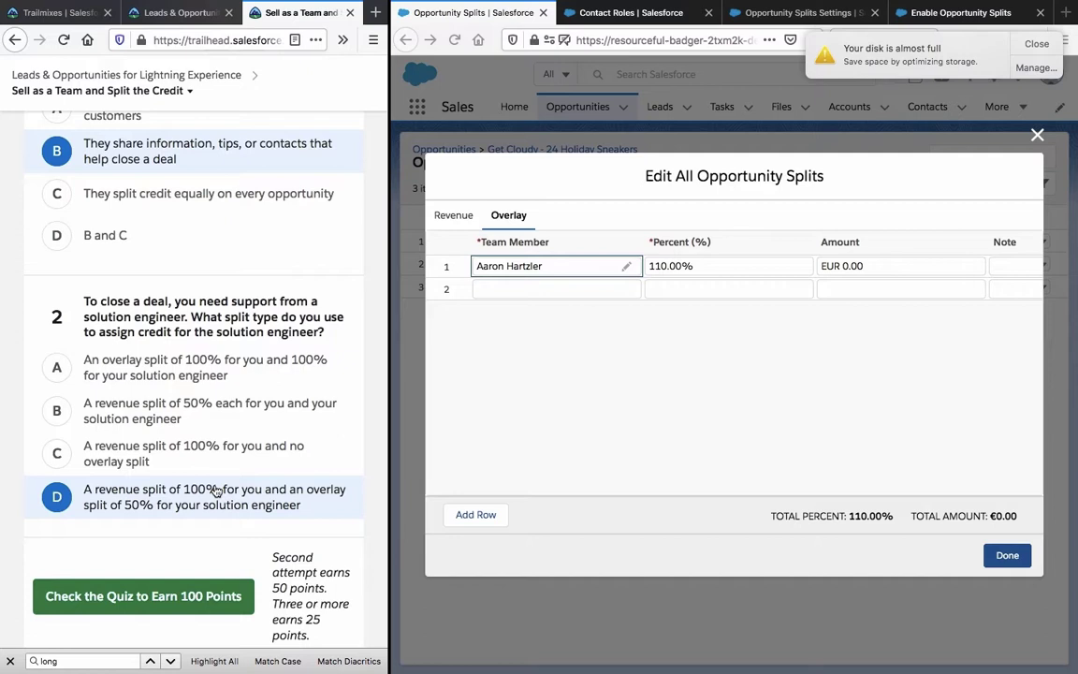
click(191, 416)
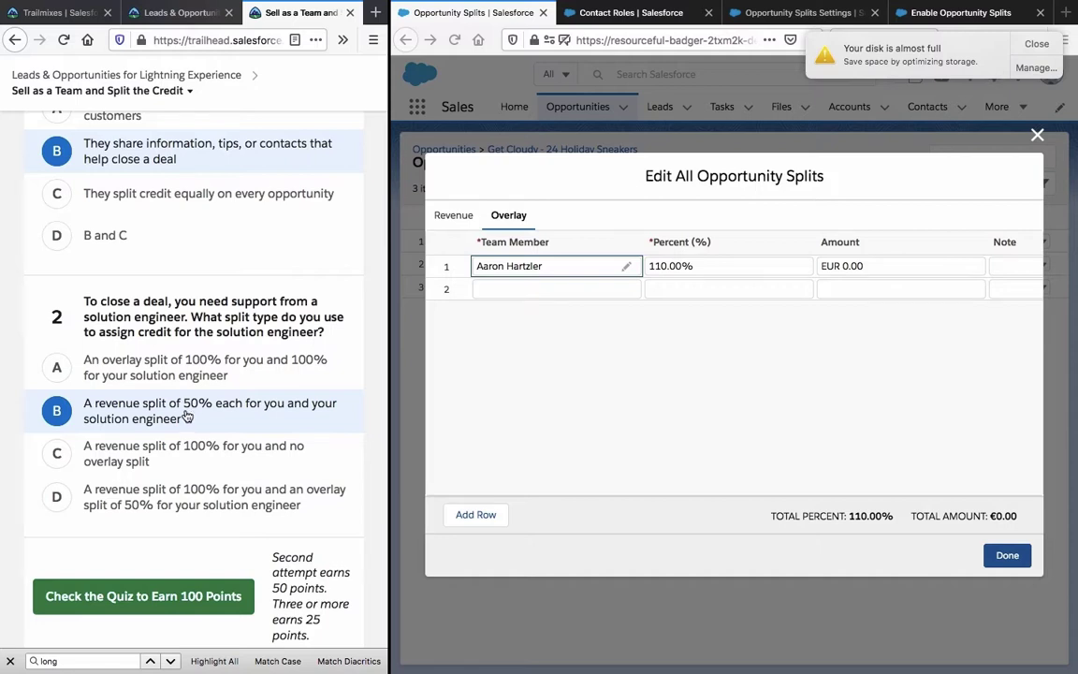
Step: Reread the lesson's overlay split section, then scroll back down to the quiz
scroll(187, 417, up, 1)
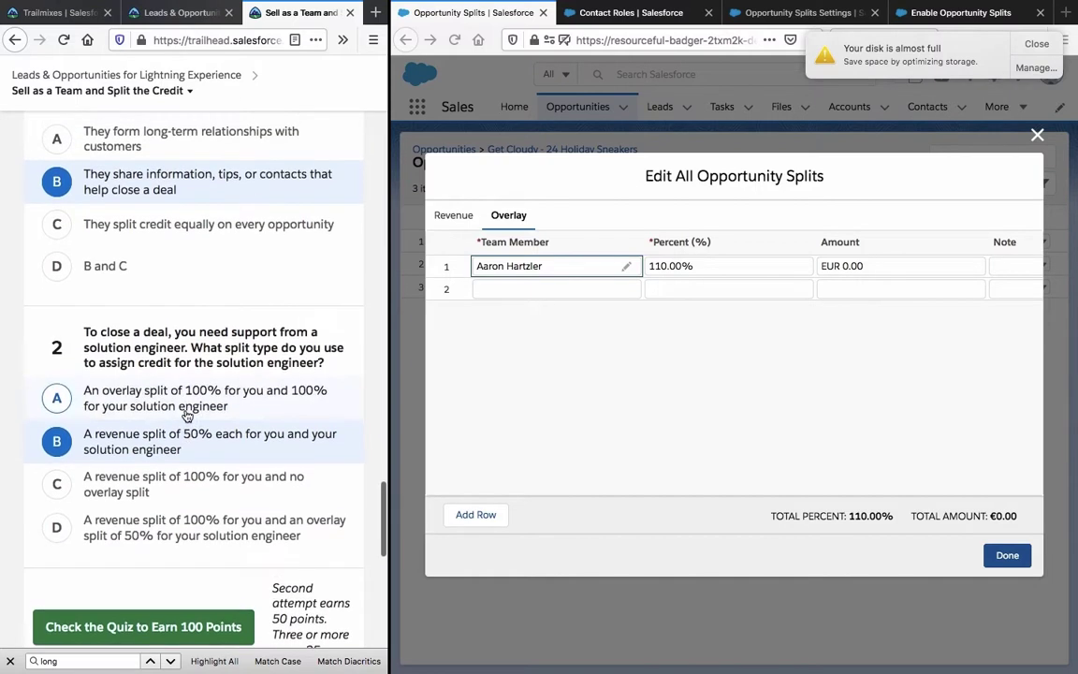
scroll(187, 415, down, 1)
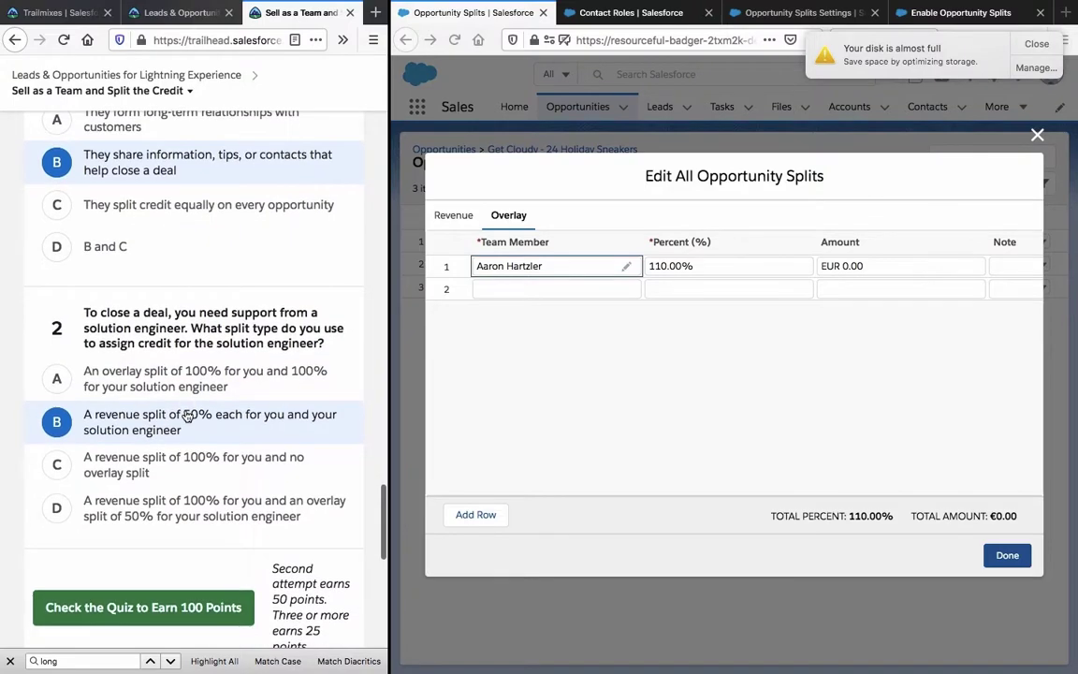
scroll(187, 415, down, 3)
scroll(187, 413, up, 4)
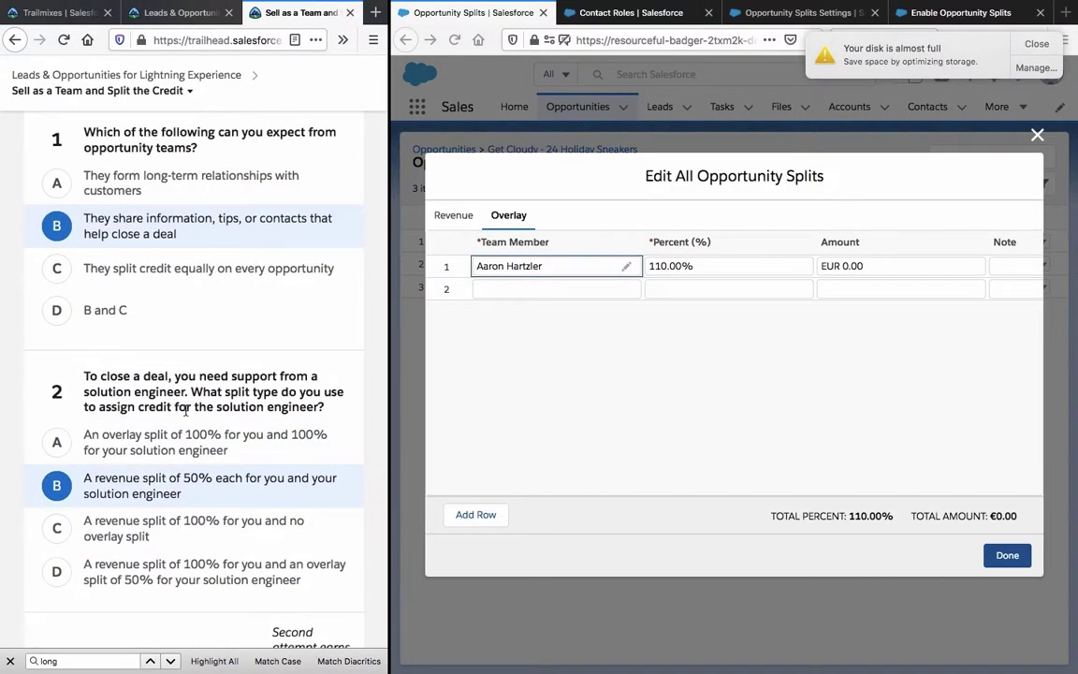
scroll(186, 412, up, 4)
scroll(186, 410, down, 4)
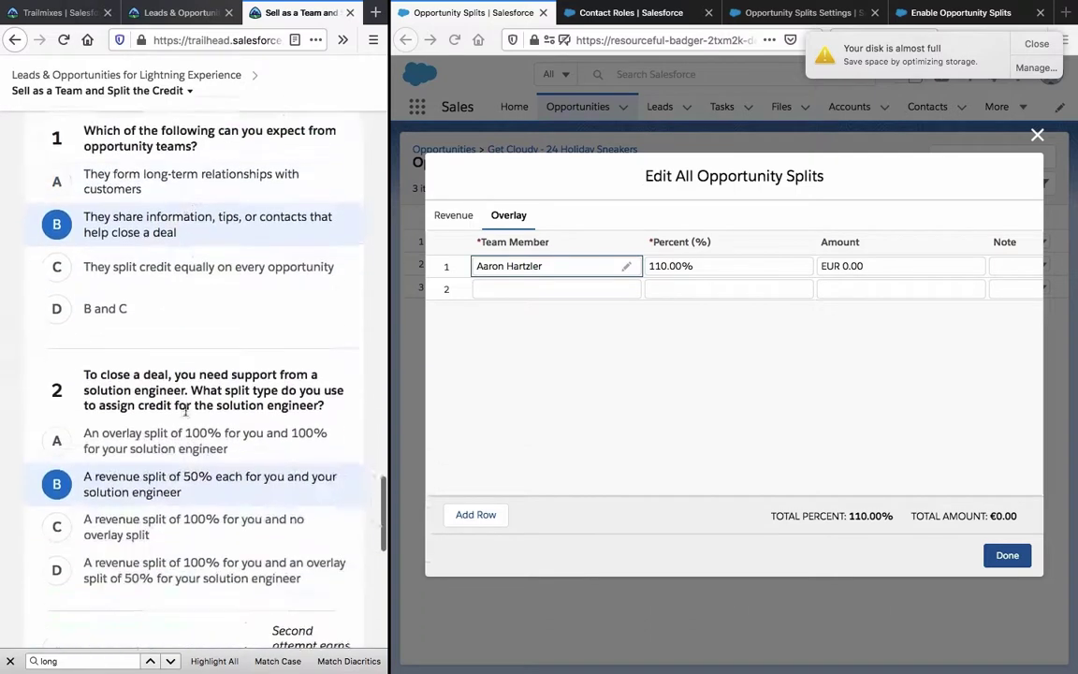
scroll(186, 411, down, 2)
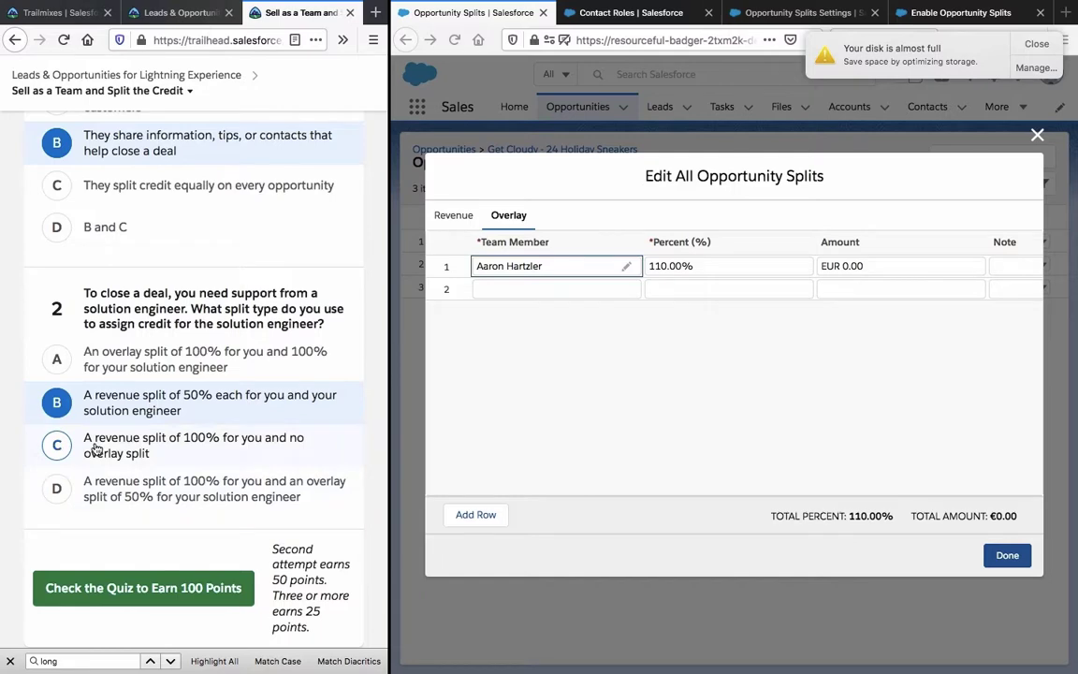
scroll(86, 479, up, 4)
scroll(84, 484, down, 5)
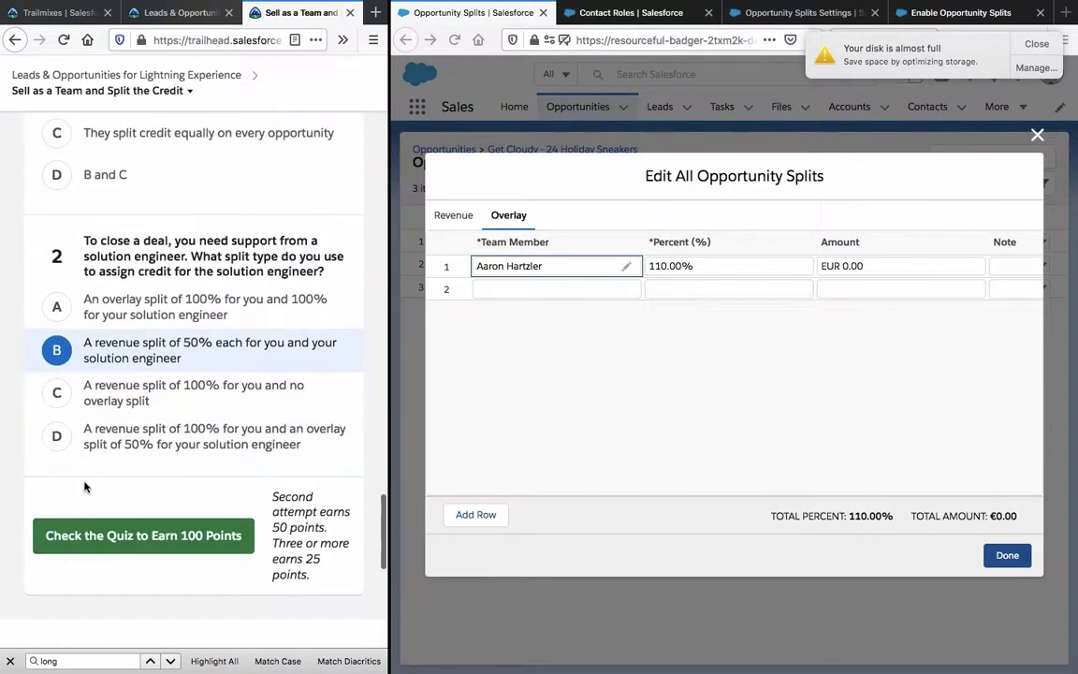
scroll(84, 487, up, 4)
scroll(85, 486, down, 3)
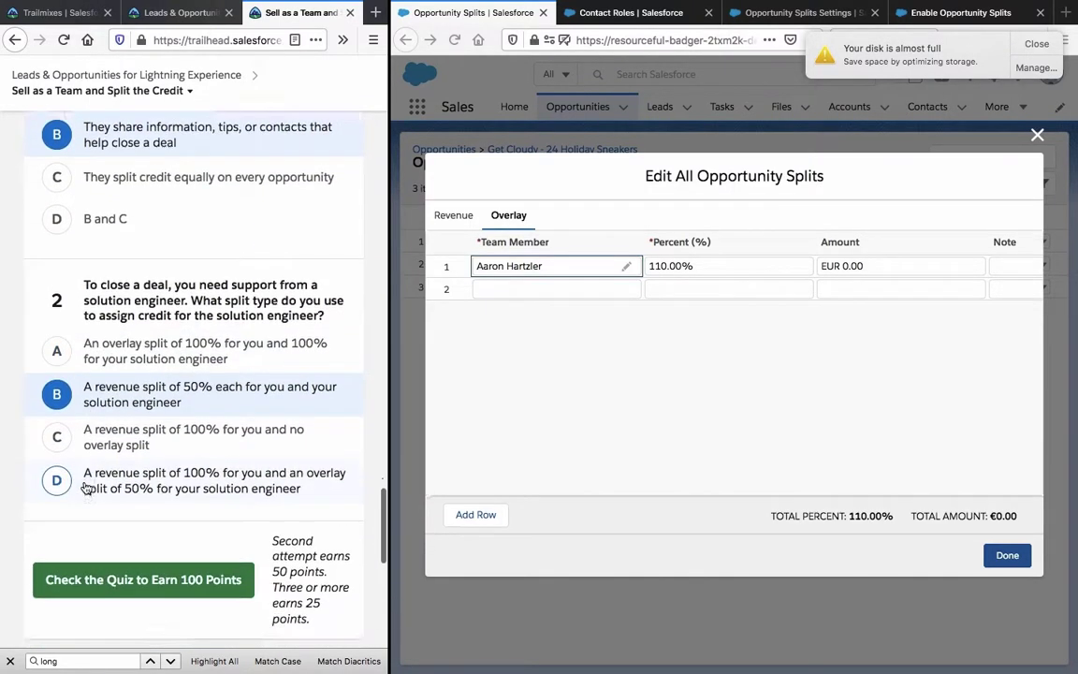
scroll(86, 488, up, 5)
scroll(86, 488, up, 10)
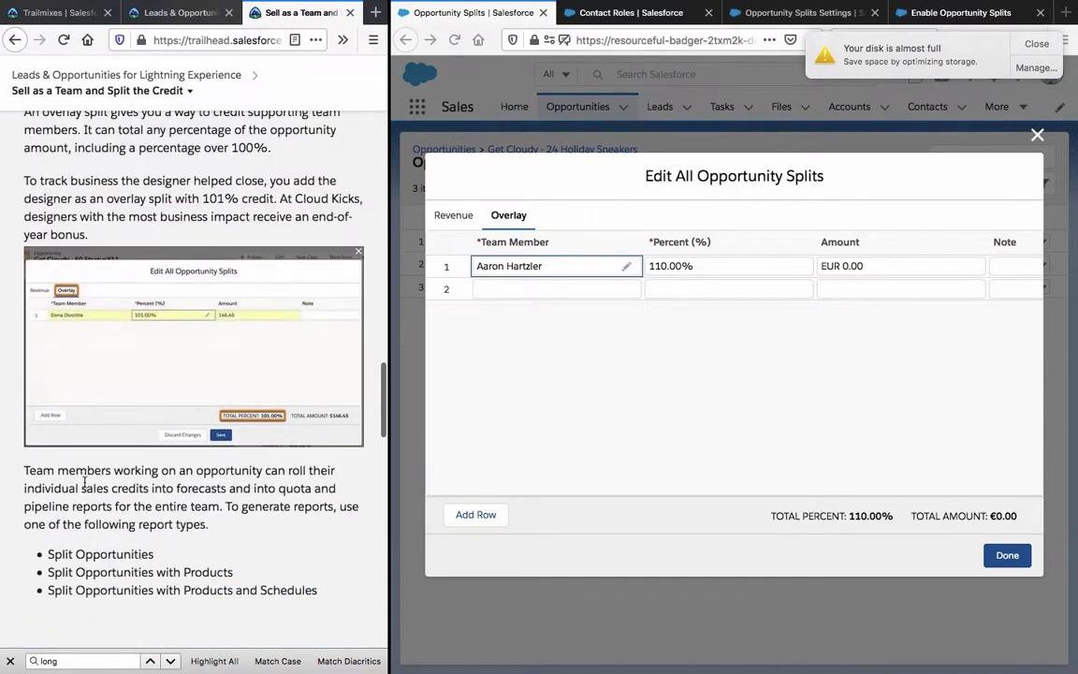
scroll(84, 486, up, 2)
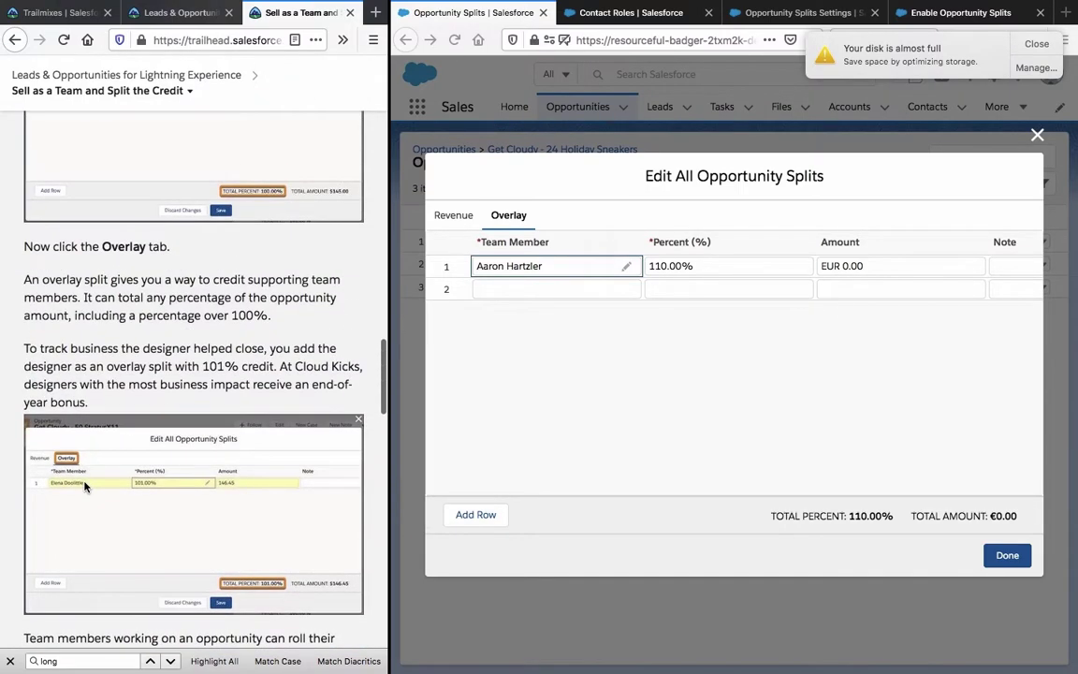
scroll(84, 485, down, 1)
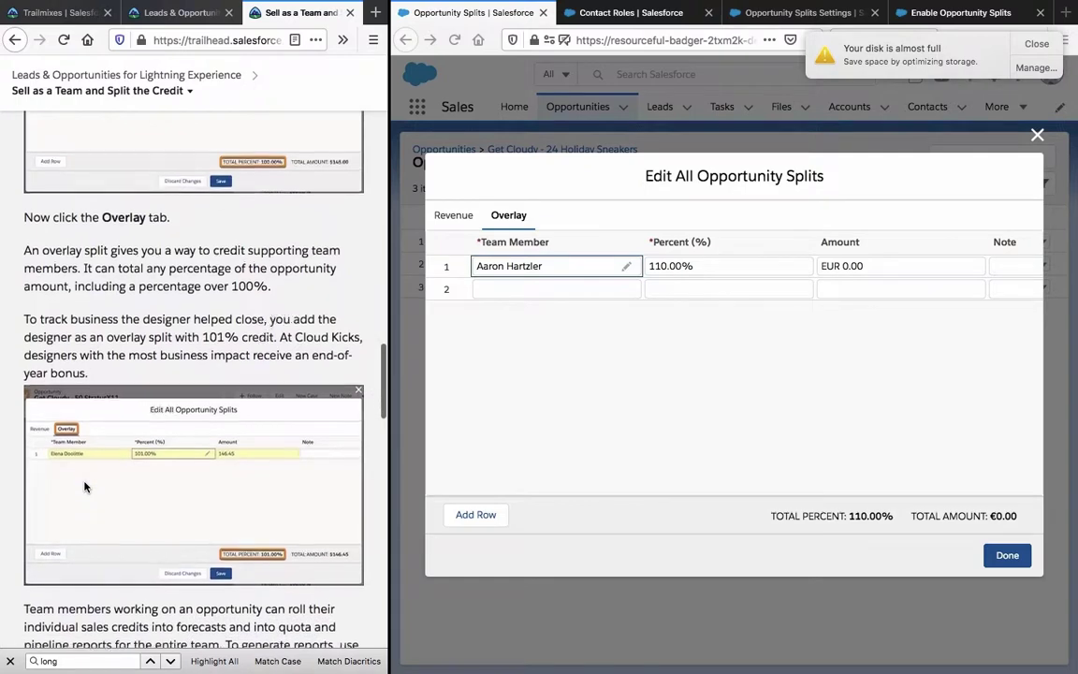
scroll(84, 486, down, 12)
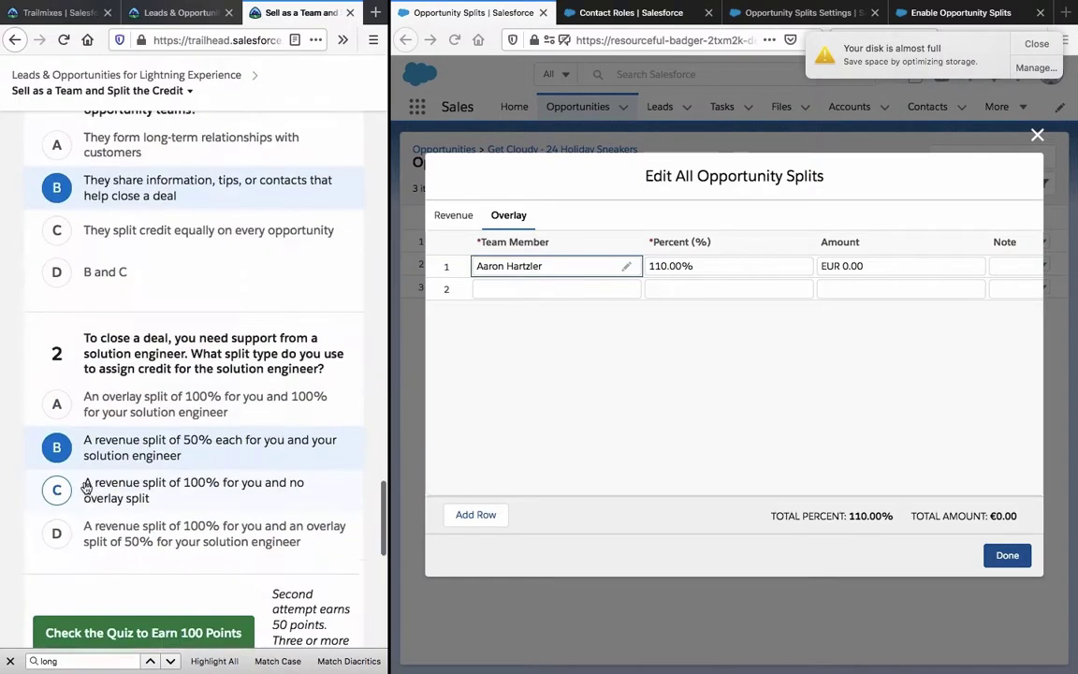
Step: Answer question 2 with option D (100% revenue plus 50% overlay split) and submit the quiz for 100 points
click(90, 473)
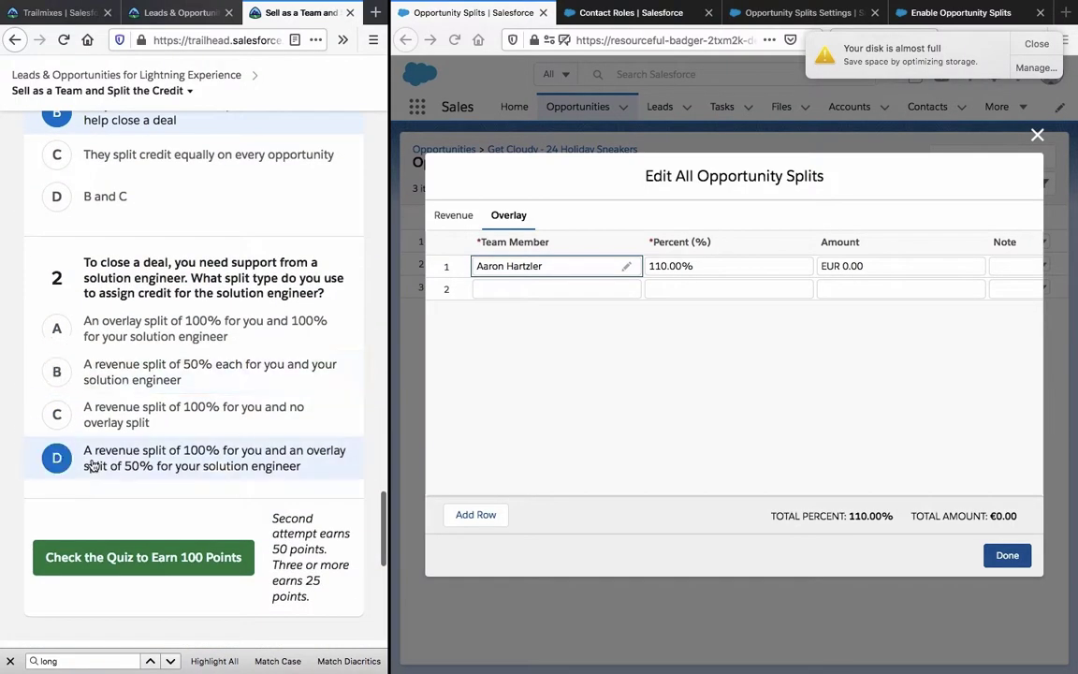
click(96, 567)
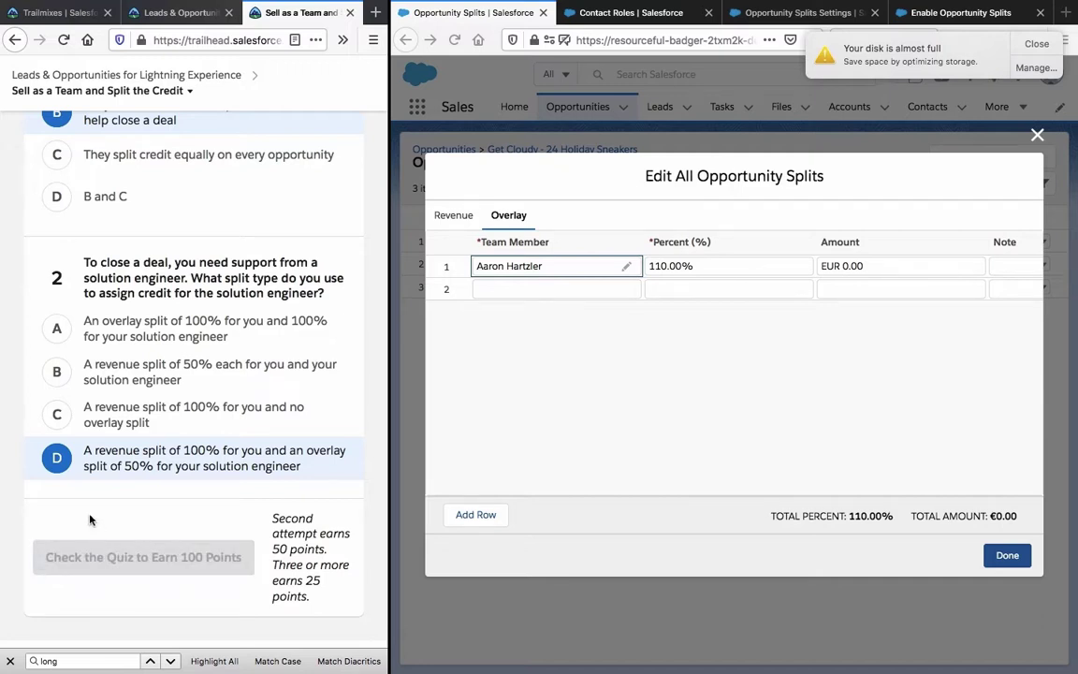